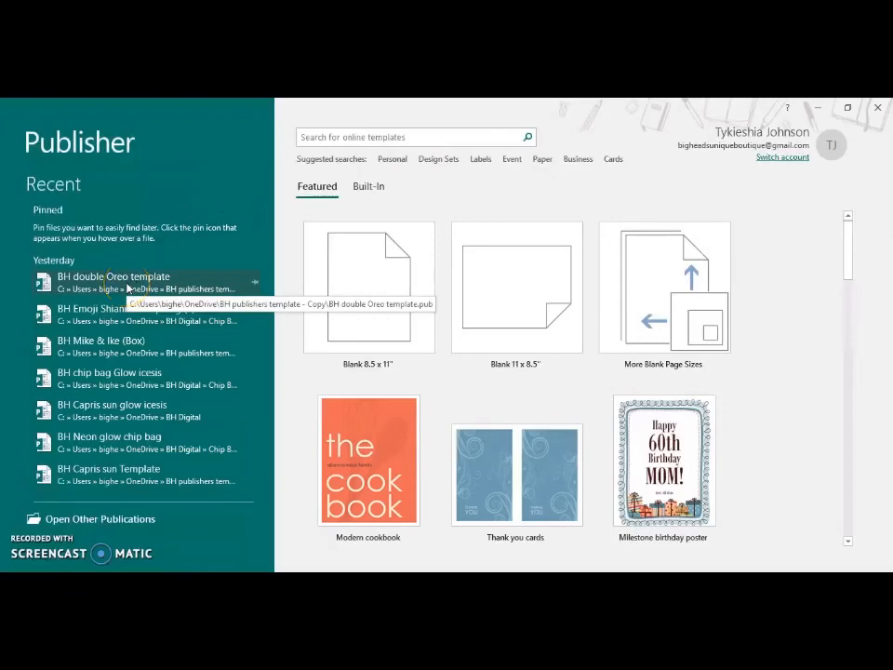
# - Open the recent publication BH double Oreo template
pyautogui.click(127, 286)
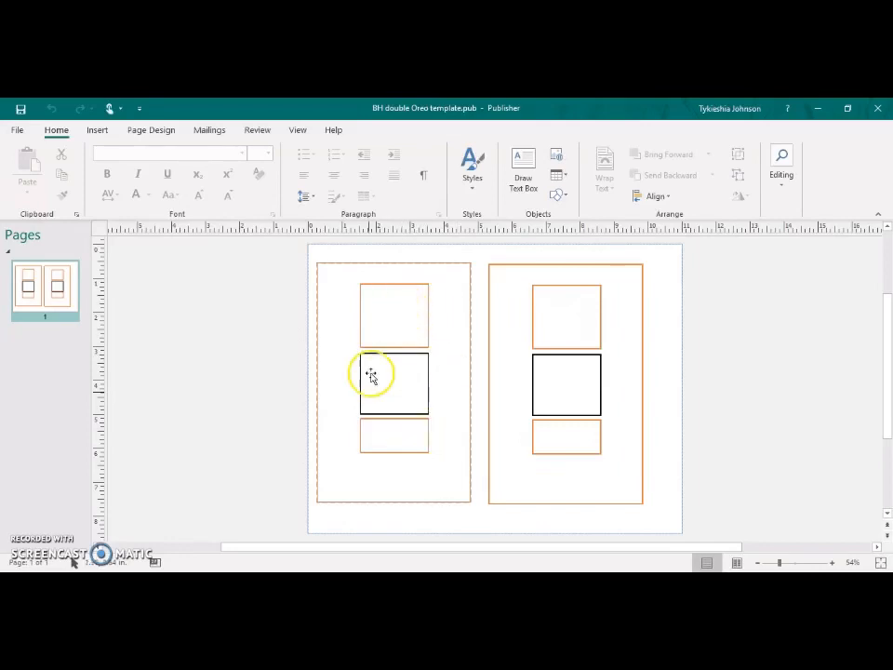
# - Switch to File Explorer and open BH Milk Duds Box Template from the BH publishers template - Copy folder
pyautogui.hotkey('alt', 'Tab')
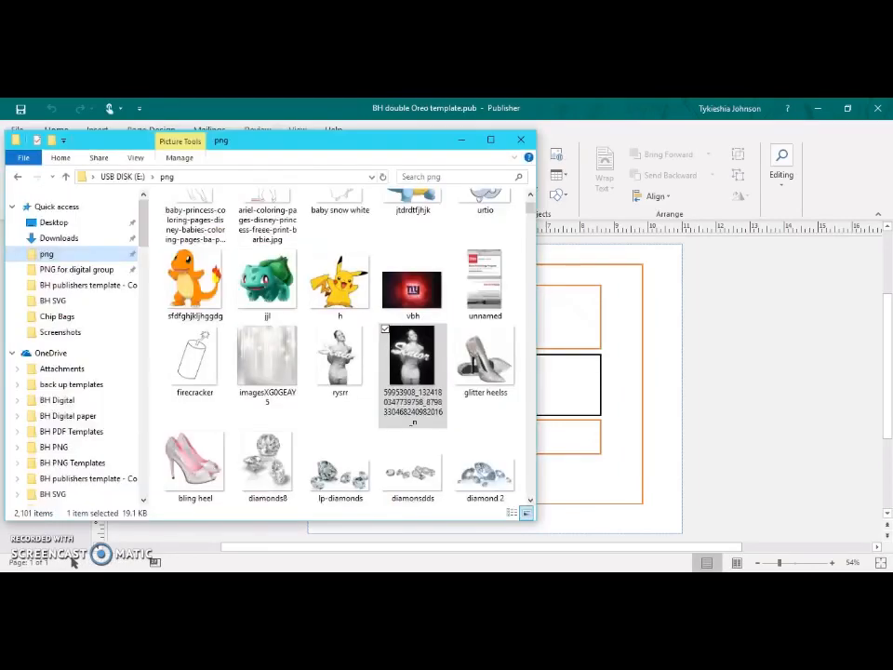
pyautogui.click(94, 287)
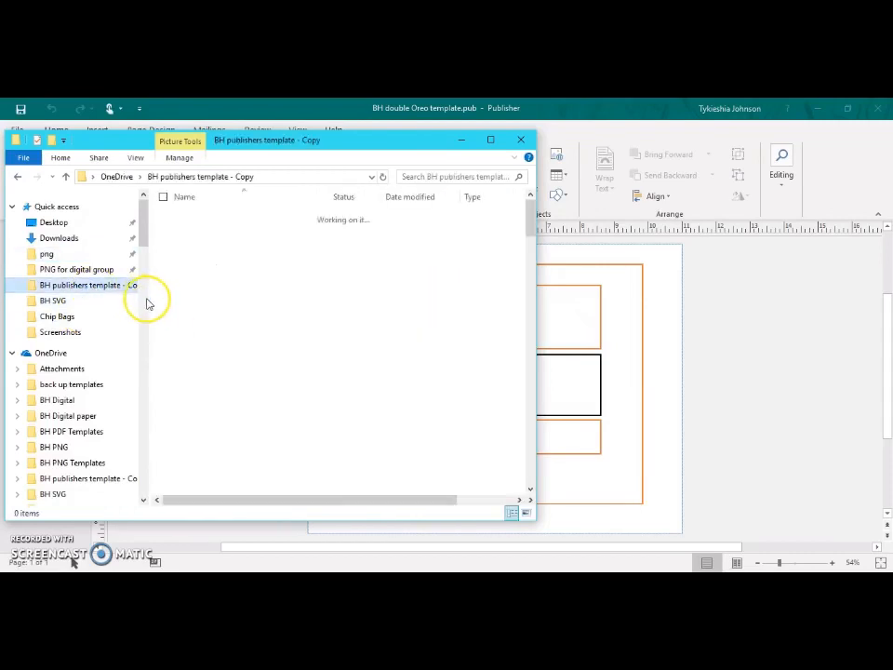
pyautogui.scroll(-7, 253, 269)
pyautogui.scroll(-12, 263, 313)
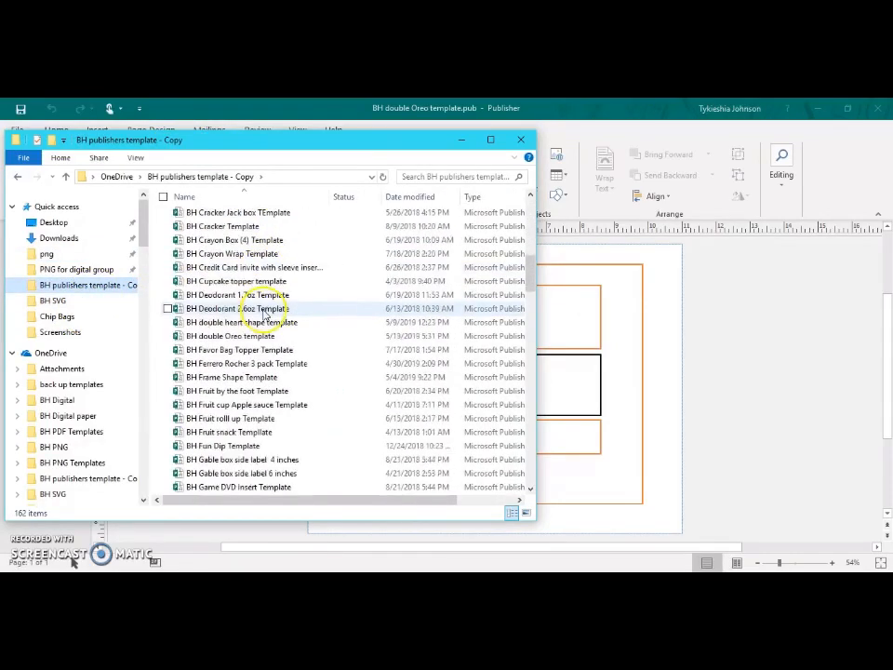
pyautogui.scroll(-12, 282, 440)
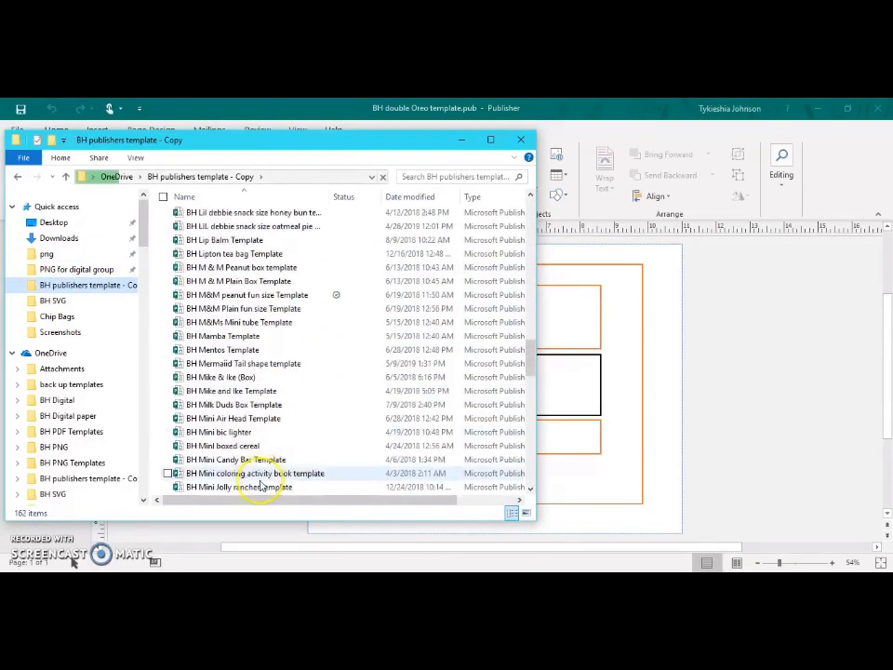
pyautogui.scroll(1, 261, 452)
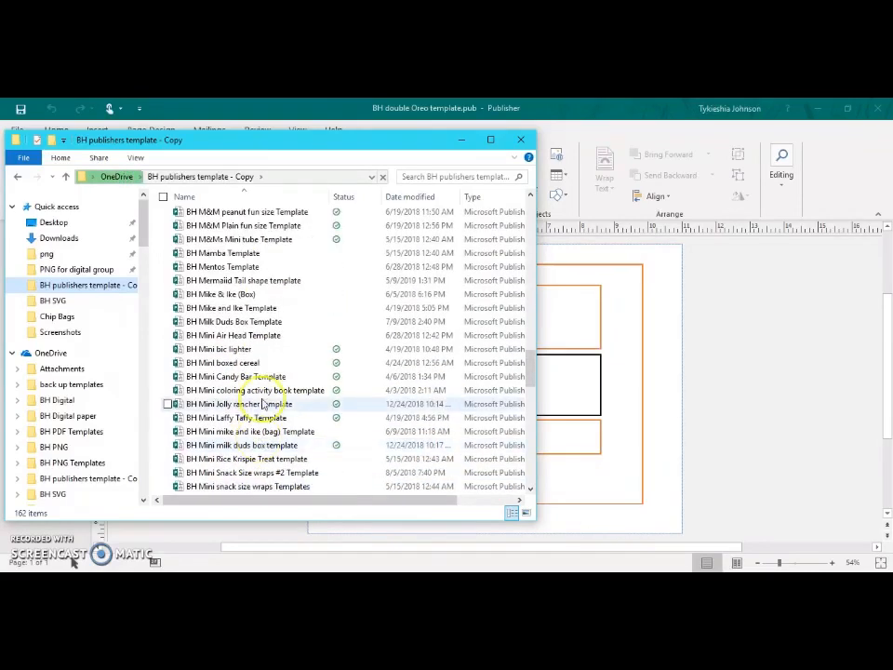
pyautogui.click(263, 321)
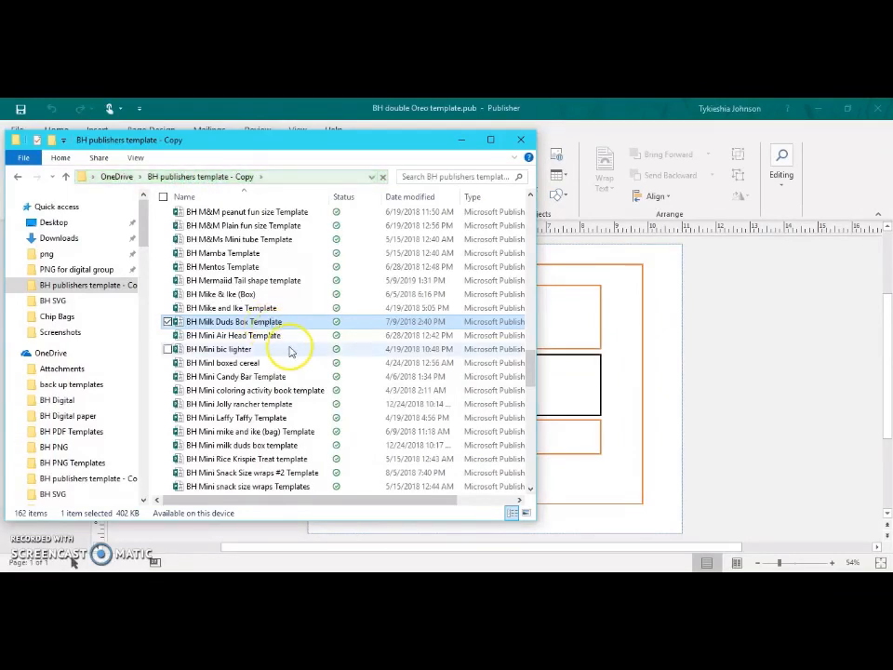
pyautogui.doubleClick(291, 350)
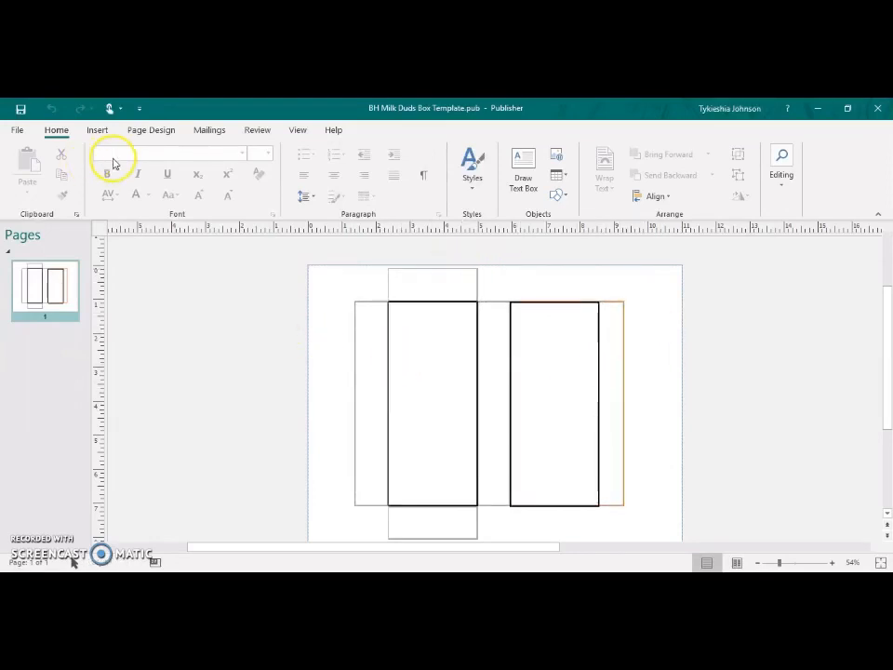
pyautogui.click(96, 131)
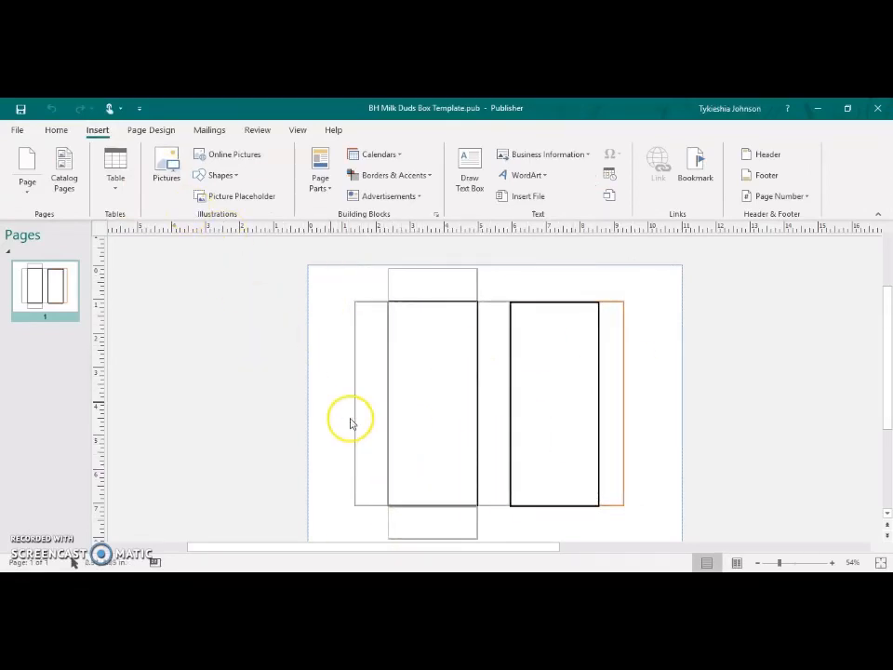
pyautogui.scroll(-1, 420, 498)
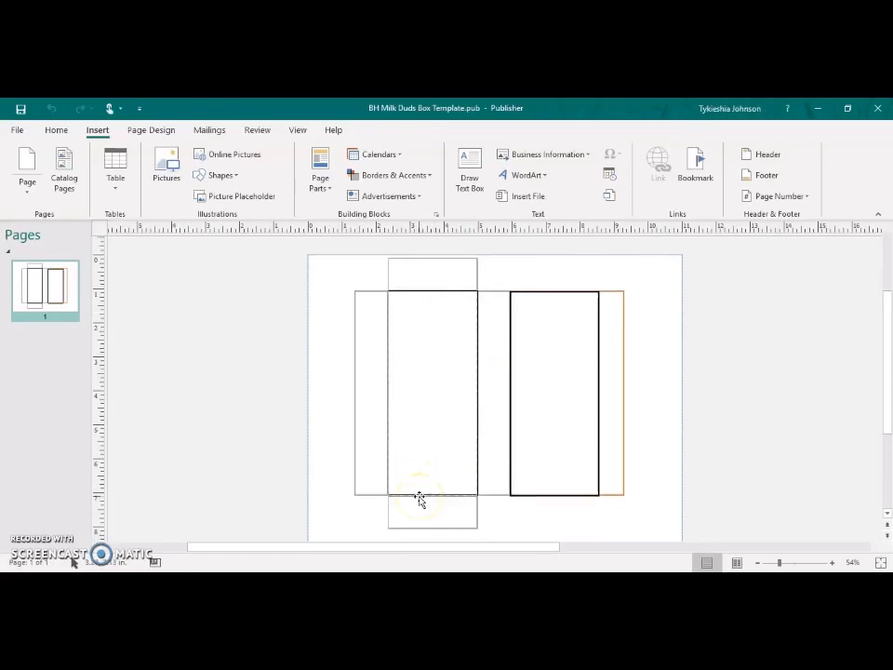
pyautogui.scroll(-1, 419, 497)
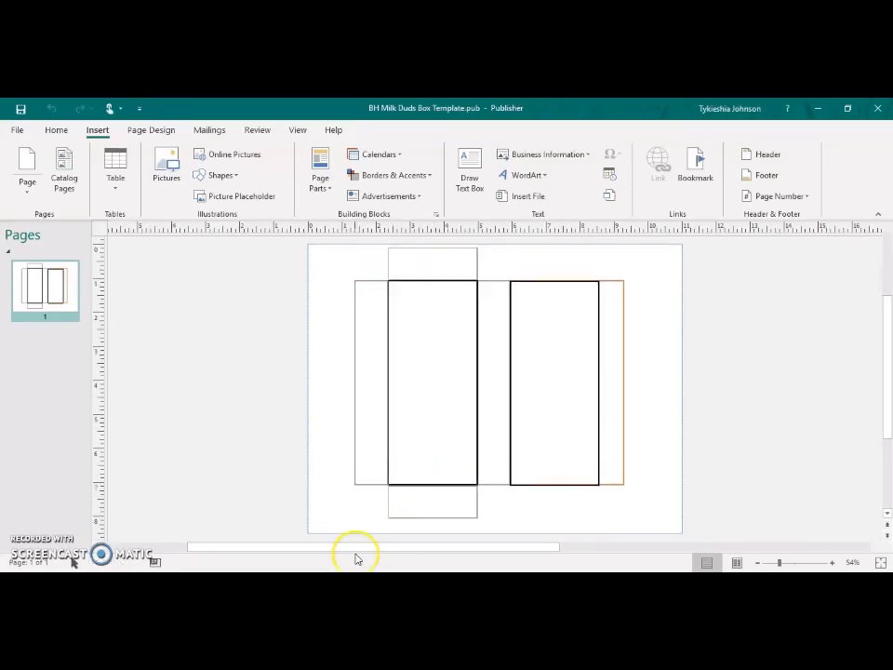
# - Switch to File Explorer, open the png folder on the USB disk and browse its heel, diamond and jeans pictures
pyautogui.moveTo(72, 561)
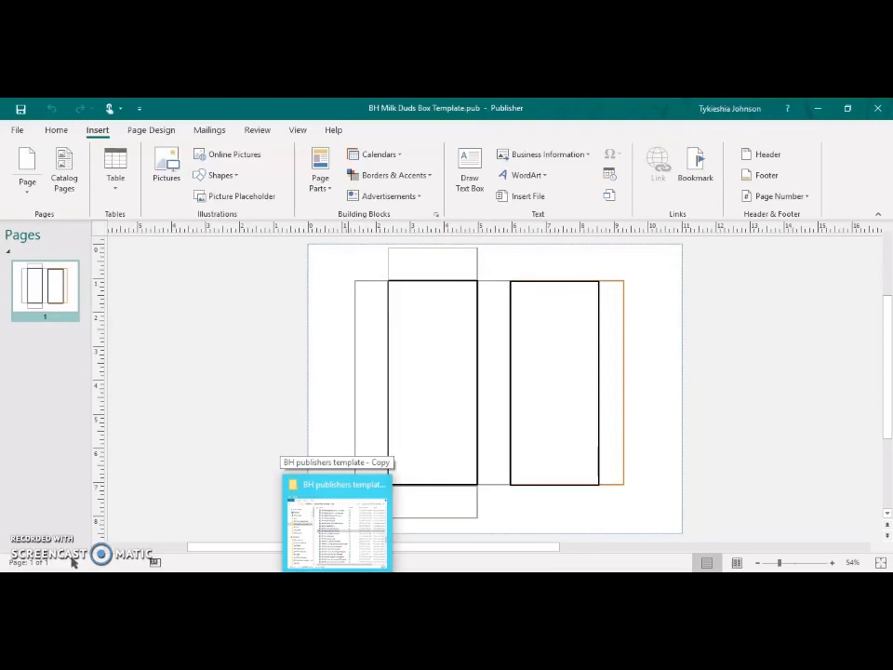
pyautogui.click(342, 516)
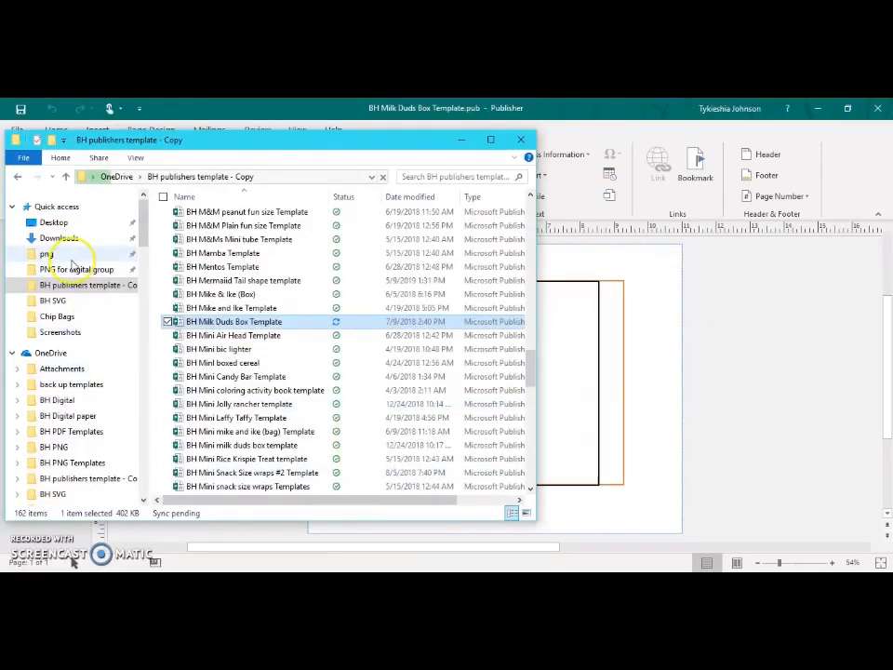
pyautogui.click(51, 254)
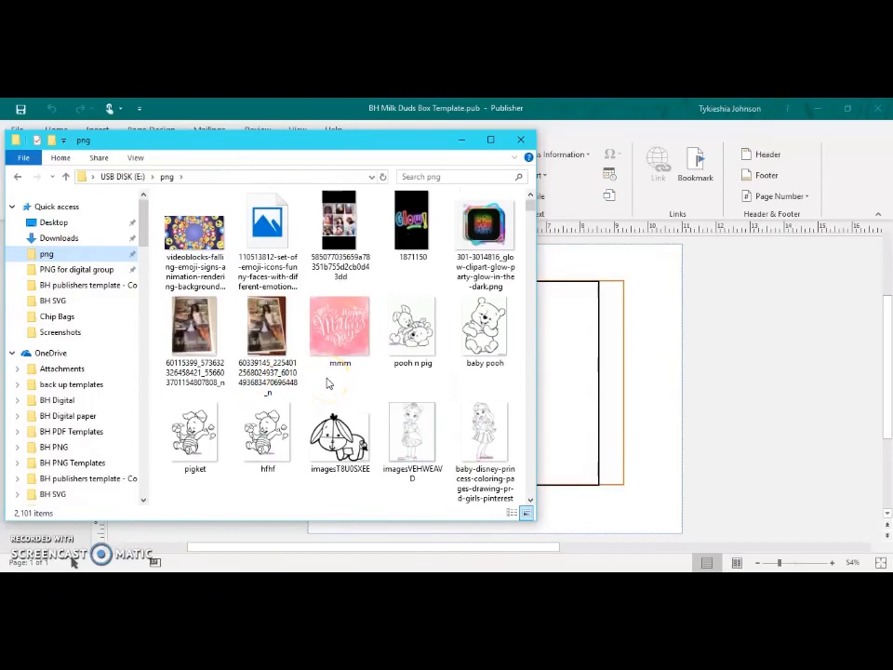
pyautogui.scroll(-5, 327, 382)
pyautogui.scroll(1, 327, 383)
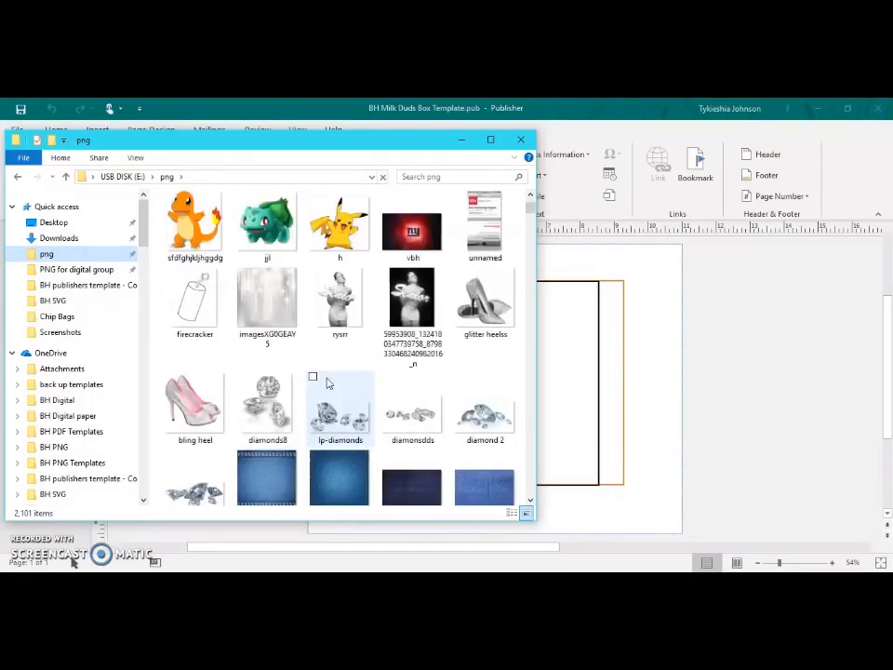
pyautogui.scroll(2, 326, 382)
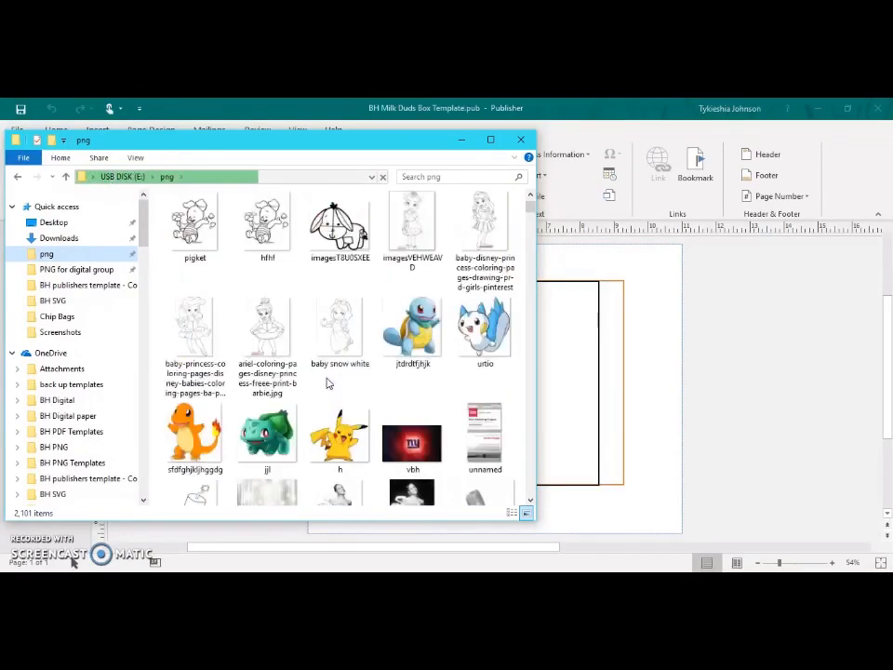
pyautogui.scroll(-3, 326, 382)
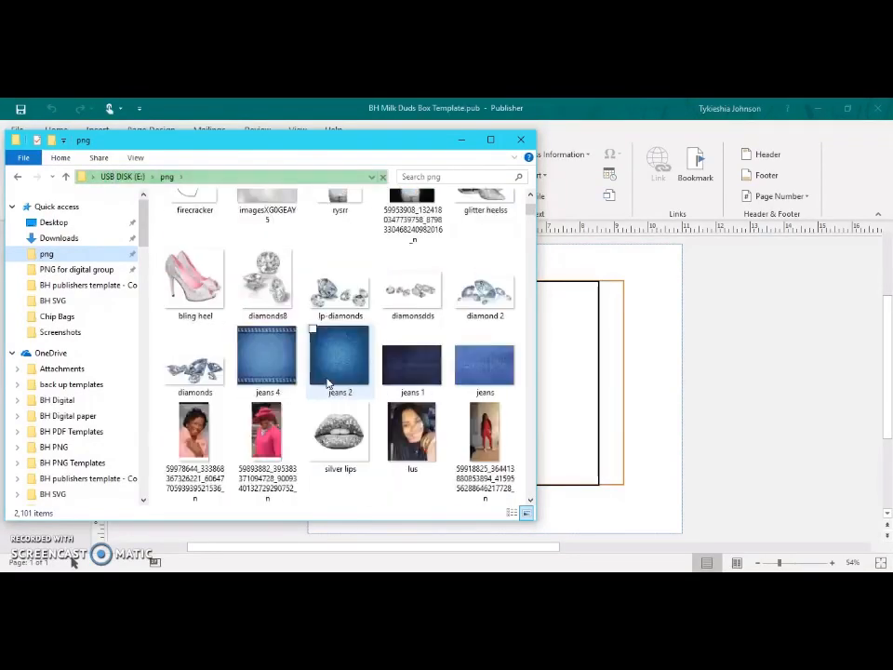
pyautogui.click(246, 340)
pyautogui.click(167, 253)
pyautogui.click(240, 252)
pyautogui.click(313, 253)
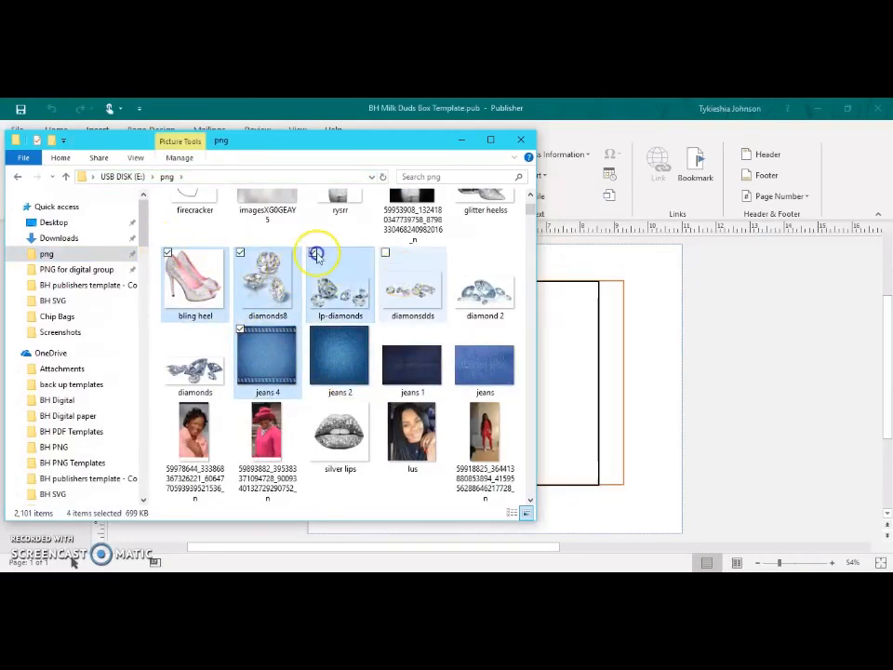
pyautogui.click(386, 254)
pyautogui.click(459, 254)
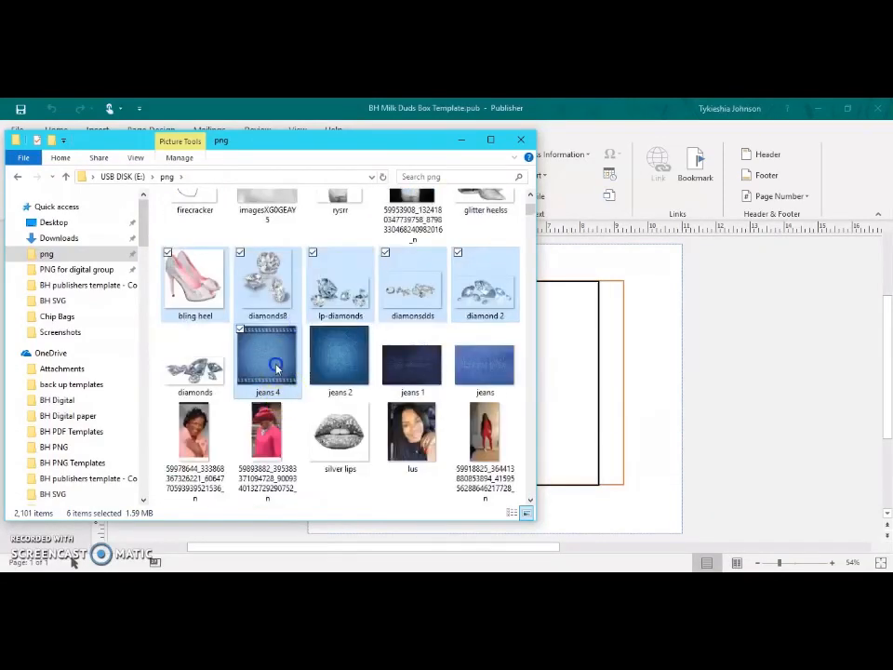
pyautogui.click(275, 367)
pyautogui.click(240, 329)
pyautogui.click(242, 254)
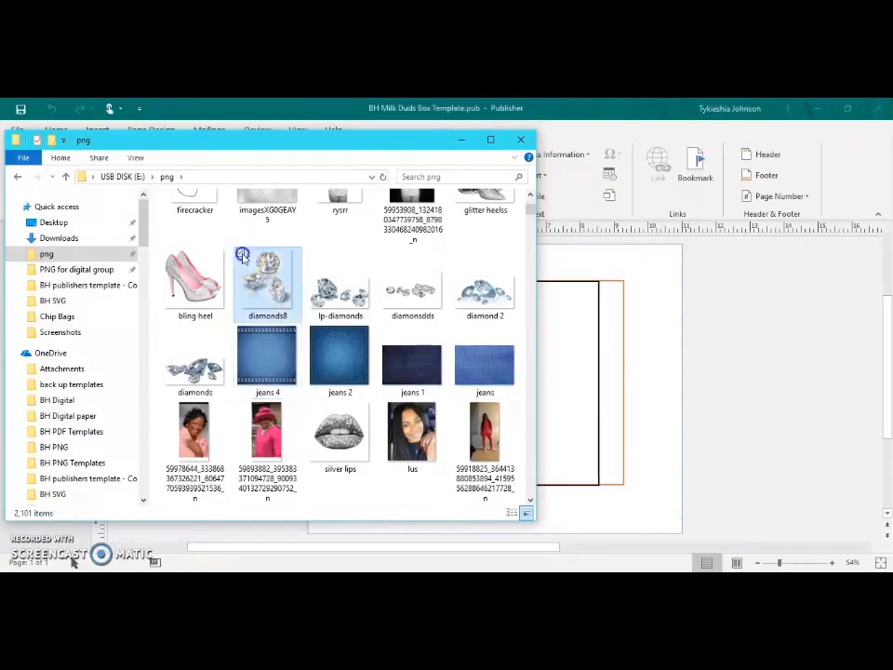
# - Insert bling heel, imagesXG0GEAY5, rysrr, diamonds8, diamonsdds and glitter heelss from the png folder into the Milk Duds template, beside the page
pyautogui.click(180, 254)
pyautogui.scroll(3, 218, 258)
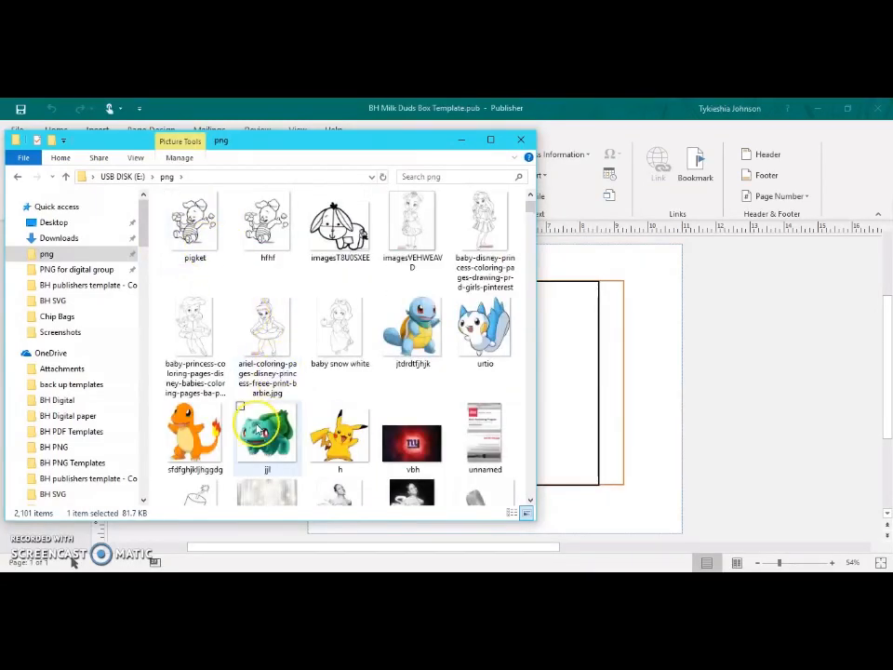
pyautogui.scroll(-3, 246, 409)
pyautogui.scroll(1, 227, 284)
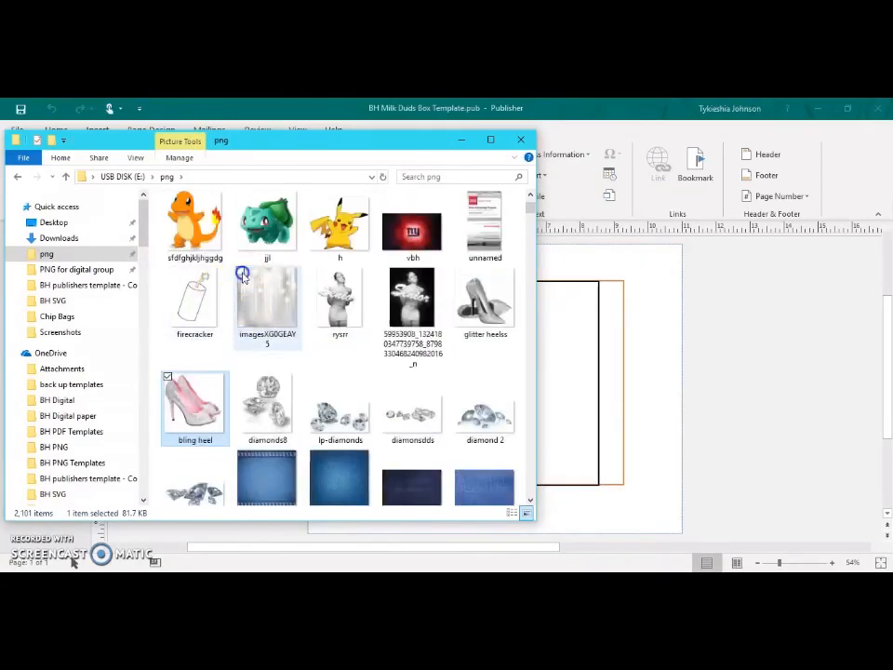
pyautogui.click(241, 273)
pyautogui.click(314, 272)
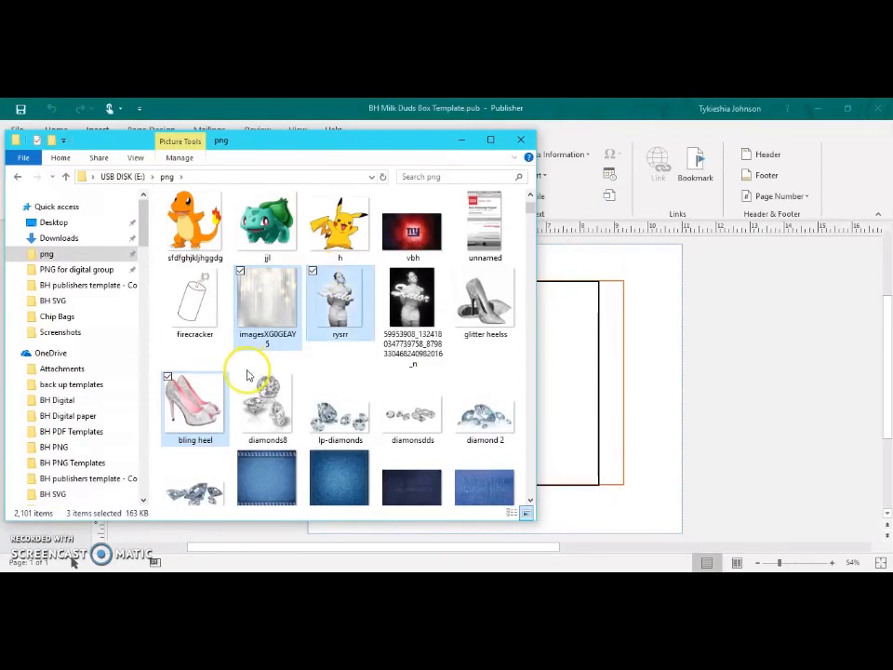
pyautogui.click(241, 376)
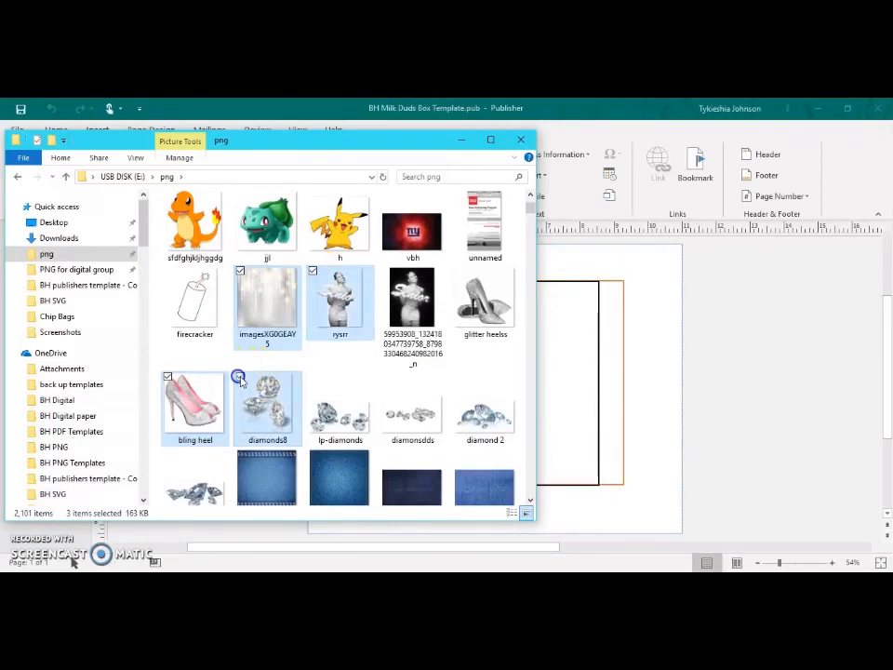
pyautogui.click(386, 378)
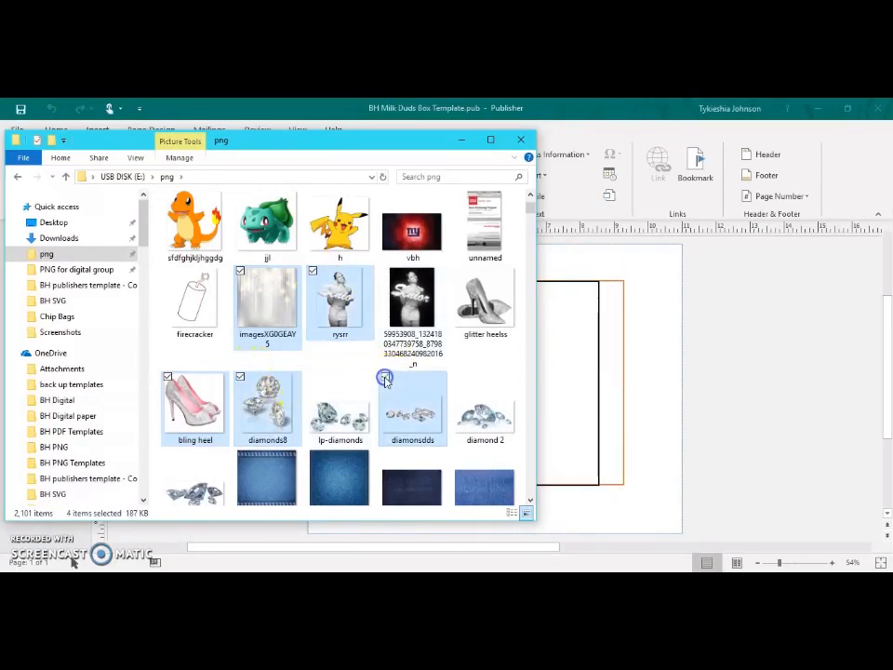
pyautogui.click(457, 272)
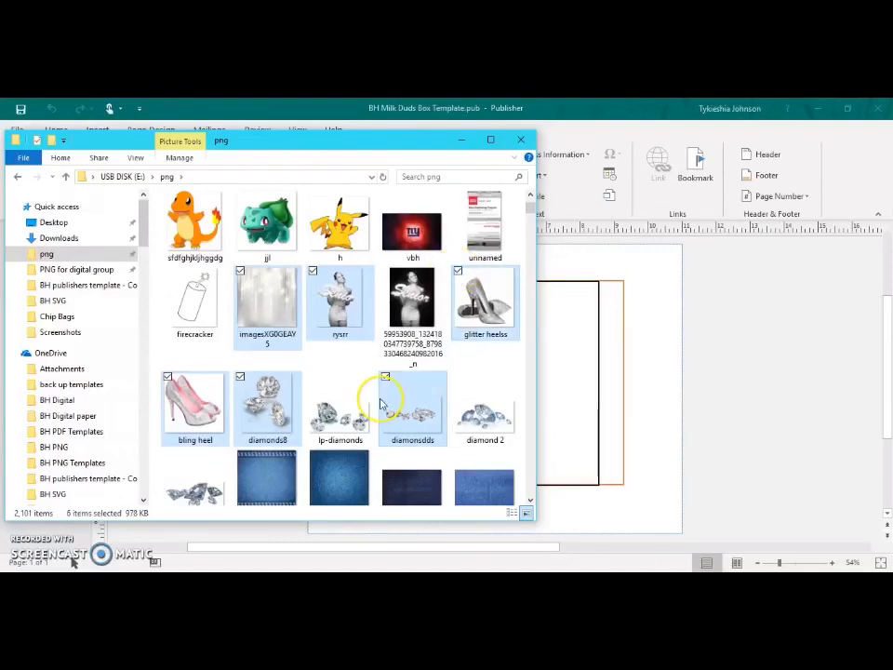
pyautogui.moveTo(665, 359); pyautogui.dragTo(771, 415)
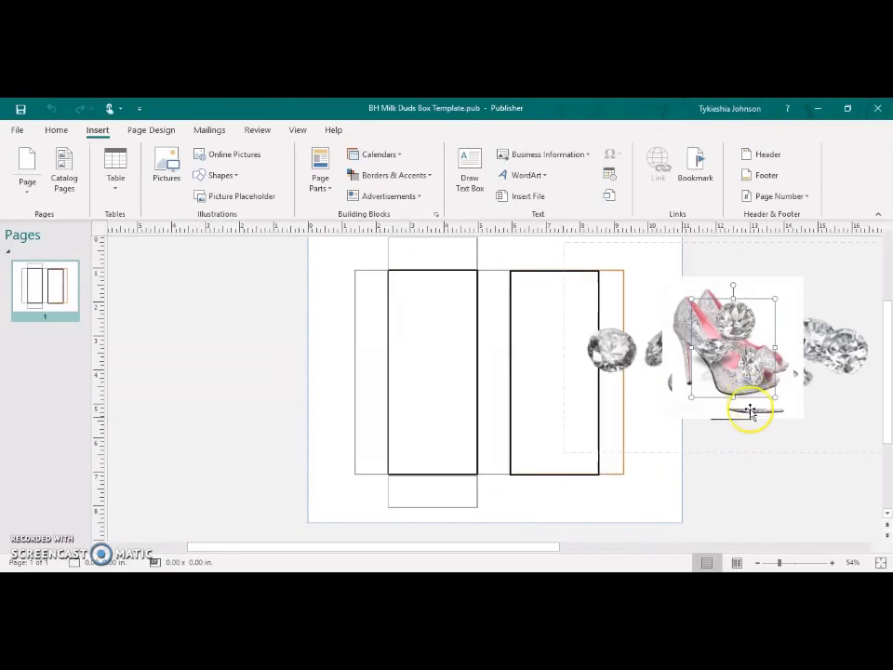
# - Shrink the three-diamond cluster to about 1.66 x 1.96 in and place it at the bottom of the first large panel
pyautogui.click(795, 383)
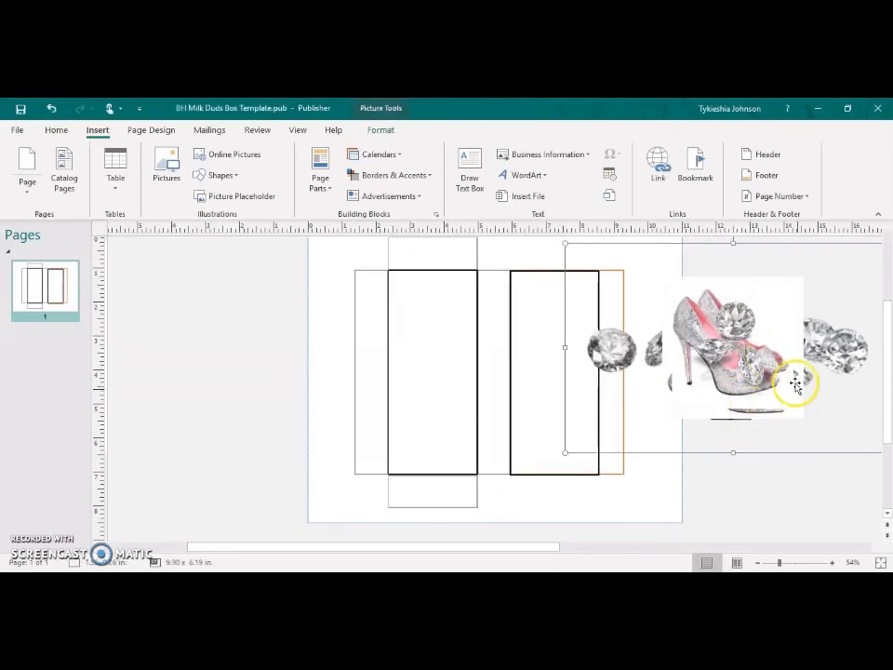
pyautogui.moveTo(778, 383); pyautogui.dragTo(432, 428)
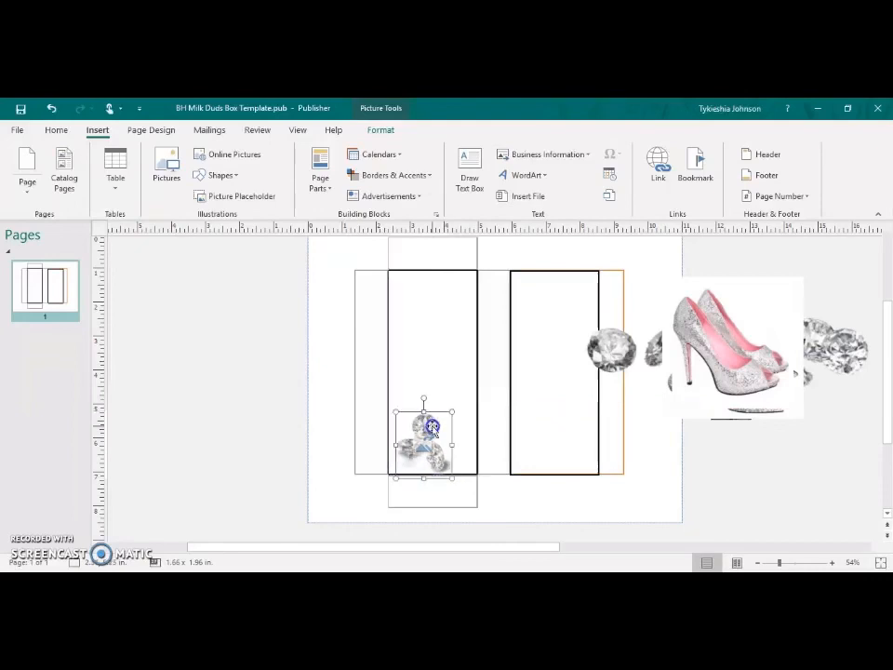
# - Shrink the pink-lined heels to about 2.59 x 2.60 in and place them over the diamonds in the first large panel
pyautogui.click(739, 336)
pyautogui.moveTo(733, 362); pyautogui.dragTo(491, 373)
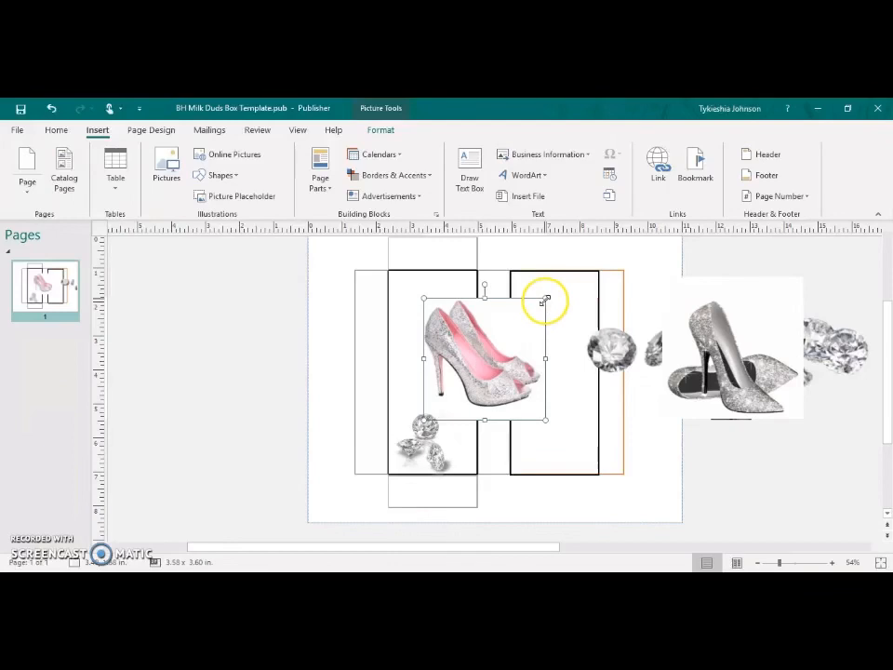
pyautogui.moveTo(545, 297); pyautogui.dragTo(506, 333)
pyautogui.moveTo(470, 374); pyautogui.dragTo(464, 451)
# - Delete the pink-lined heels picture from the first large panel
pyautogui.click(725, 370)
pyautogui.click(466, 414)
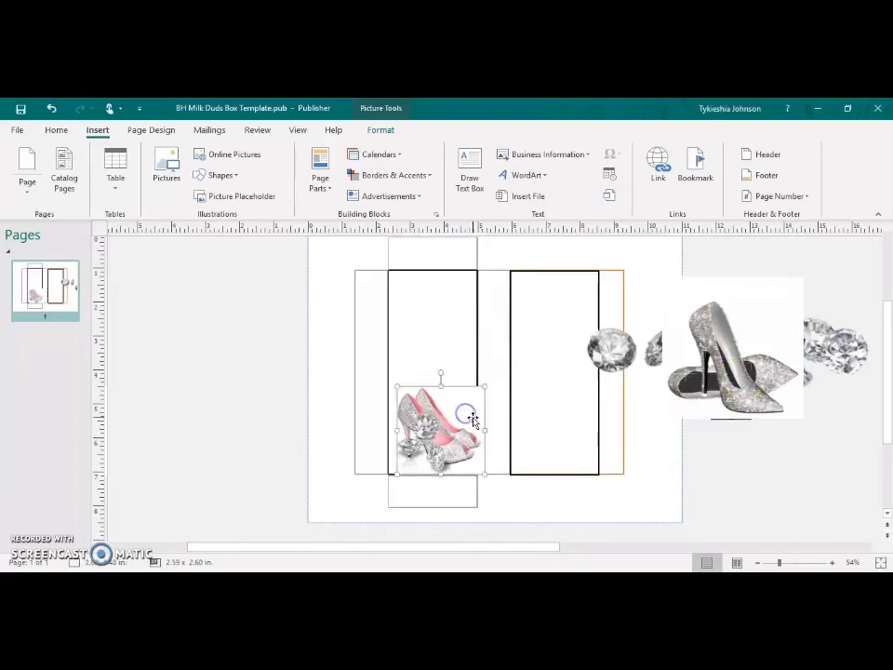
pyautogui.press('Delete')
# - Shrink the silver glitter heels to about 2.97 x 2.97 in and place them across the template's narrow side panel beside the first large panel
pyautogui.click(716, 347)
pyautogui.moveTo(803, 277); pyautogui.dragTo(764, 317)
pyautogui.moveTo(729, 397); pyautogui.dragTo(356, 374)
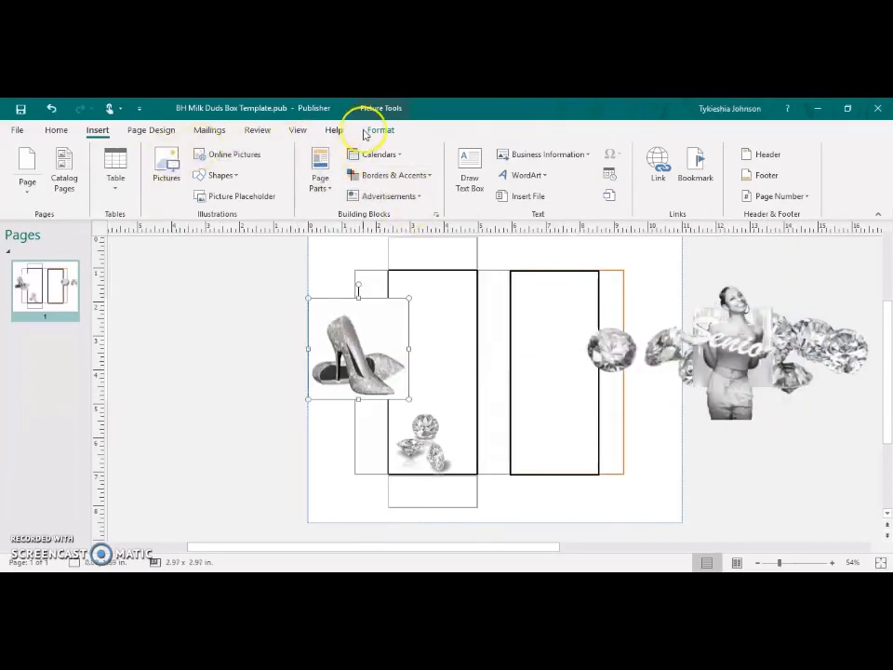
# - Make the white background of the silver glitter heels picture transparent with Set Transparent Color
pyautogui.click(369, 131)
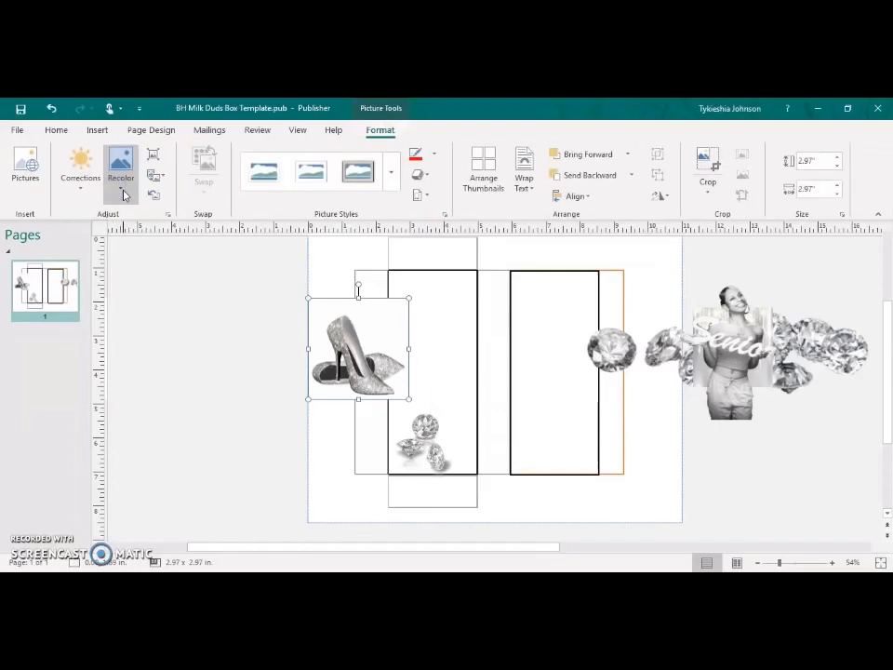
pyautogui.click(122, 191)
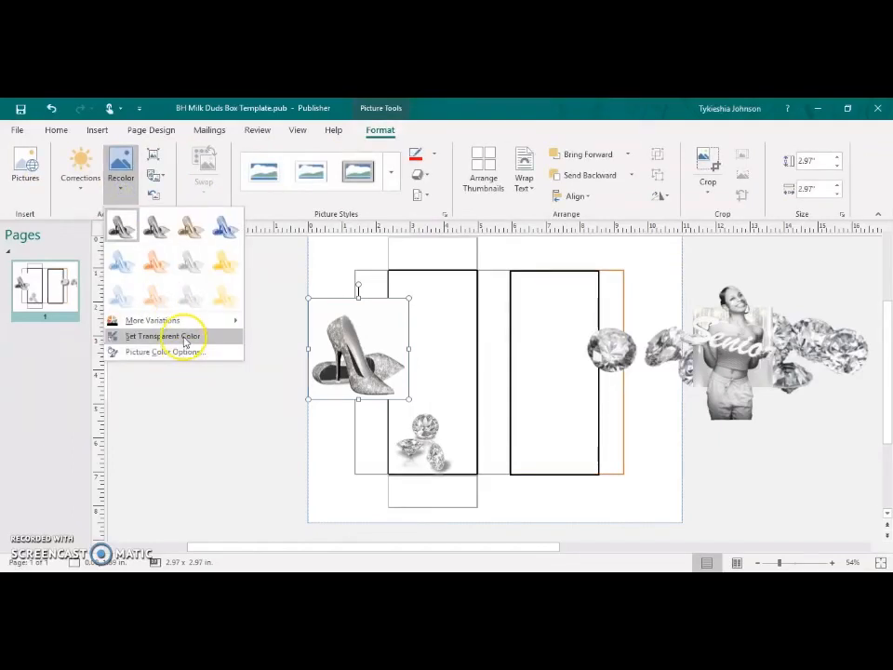
pyautogui.click(163, 335)
pyautogui.click(378, 321)
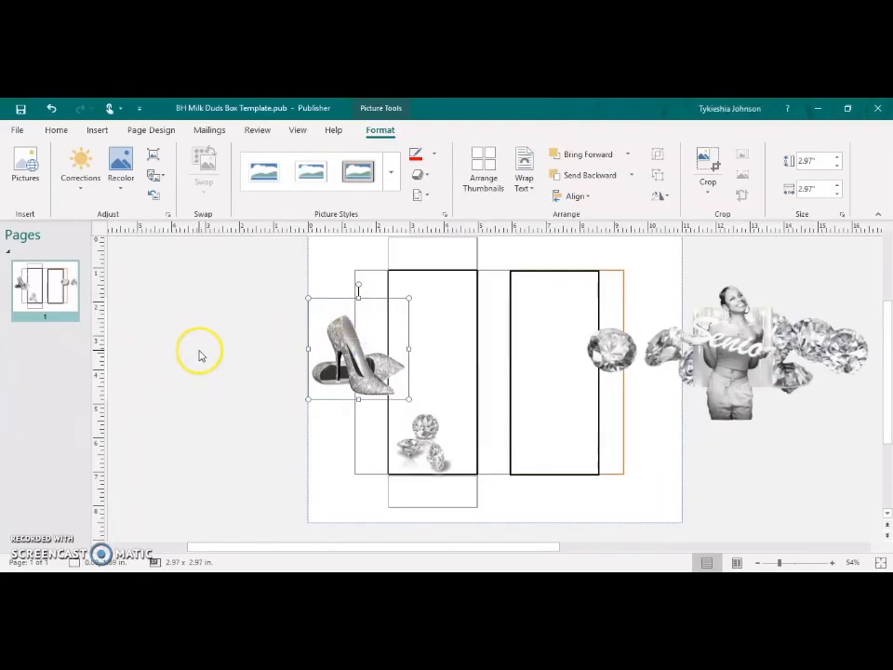
# - Shrink the silver glitter heels to about 2.37 x 2.37 in and lower them to the bottom edge of the first large panel
pyautogui.click(201, 355)
pyautogui.click(357, 349)
pyautogui.moveTo(410, 301); pyautogui.dragTo(388, 317)
pyautogui.click(361, 394)
pyautogui.moveTo(360, 392); pyautogui.dragTo(558, 449)
# - Move the three-diamond cluster from the first large panel to the lower-left corner of the second large panel
pyautogui.click(399, 455)
pyautogui.moveTo(589, 403)
pyautogui.mouseDown()
pyautogui.moveTo(571, 418)
pyautogui.moveTo(585, 414)
pyautogui.mouseUp()
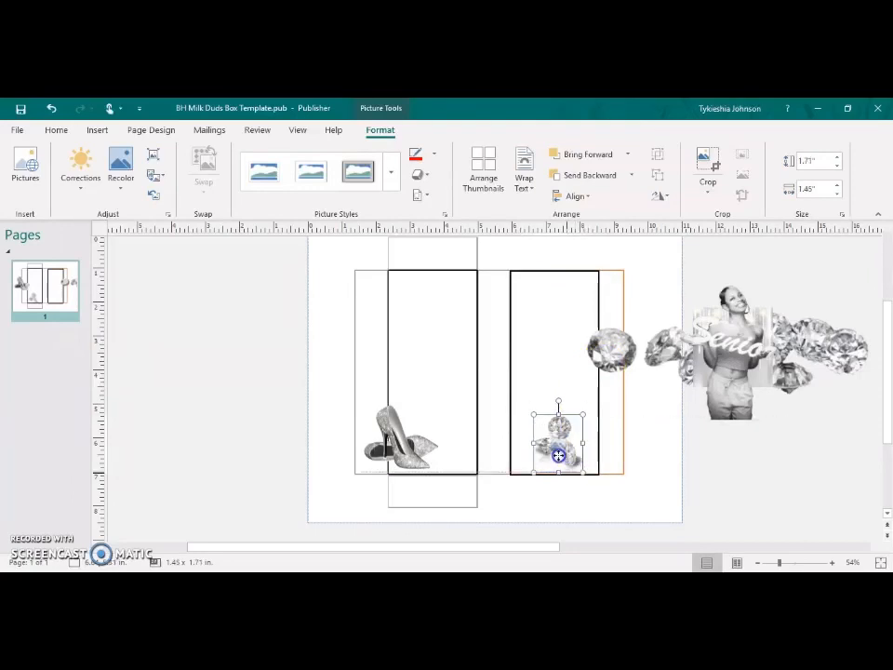
pyautogui.moveTo(553, 462); pyautogui.dragTo(535, 463)
# - Shrink the silver glitter heels to about 1.84 x 1.84 in and fit them in the lower-left corner of the first large panel
pyautogui.click(412, 456)
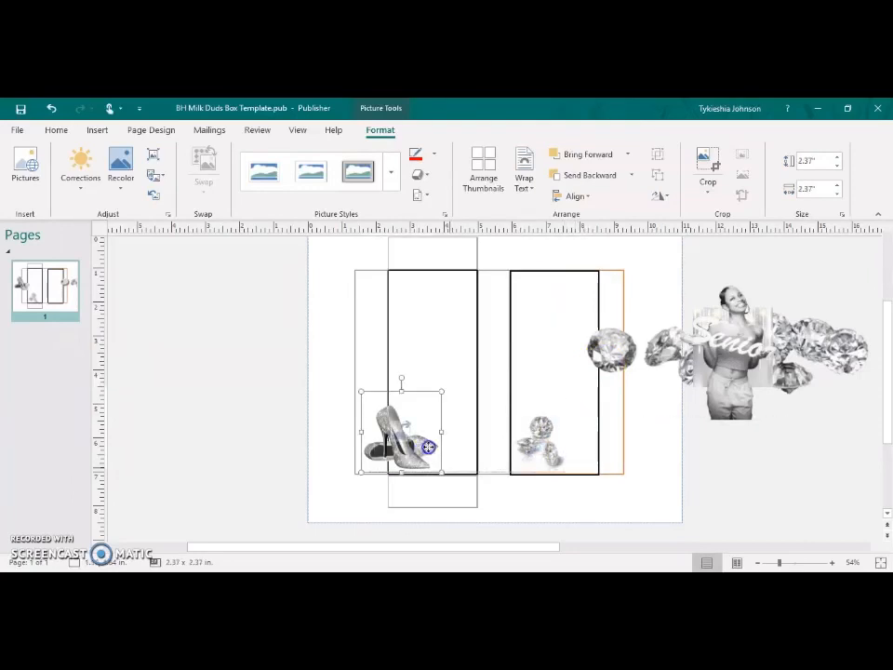
pyautogui.moveTo(439, 449); pyautogui.dragTo(465, 445)
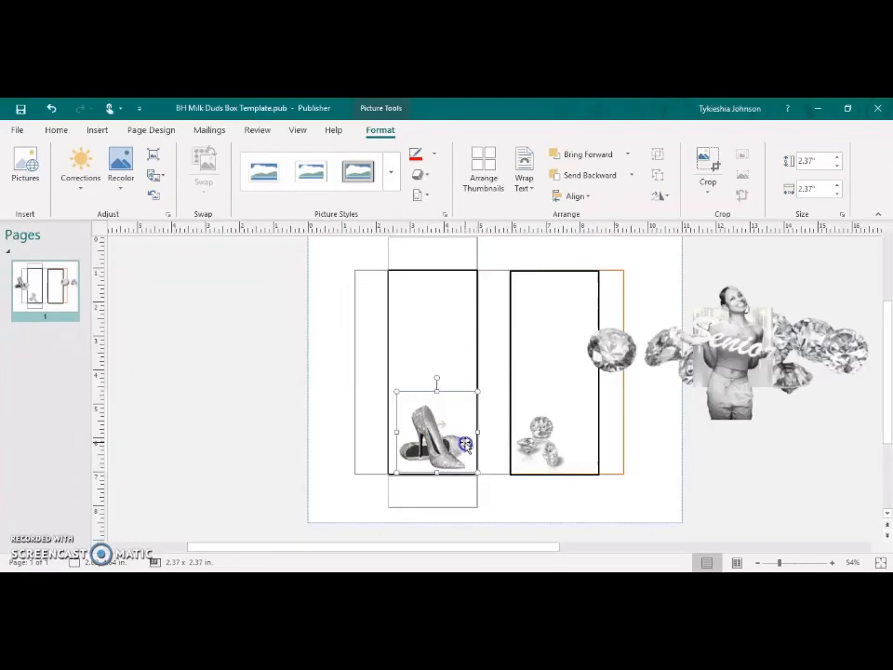
pyautogui.moveTo(474, 392); pyautogui.dragTo(460, 410)
pyautogui.click(446, 454)
pyautogui.moveTo(437, 457); pyautogui.dragTo(430, 459)
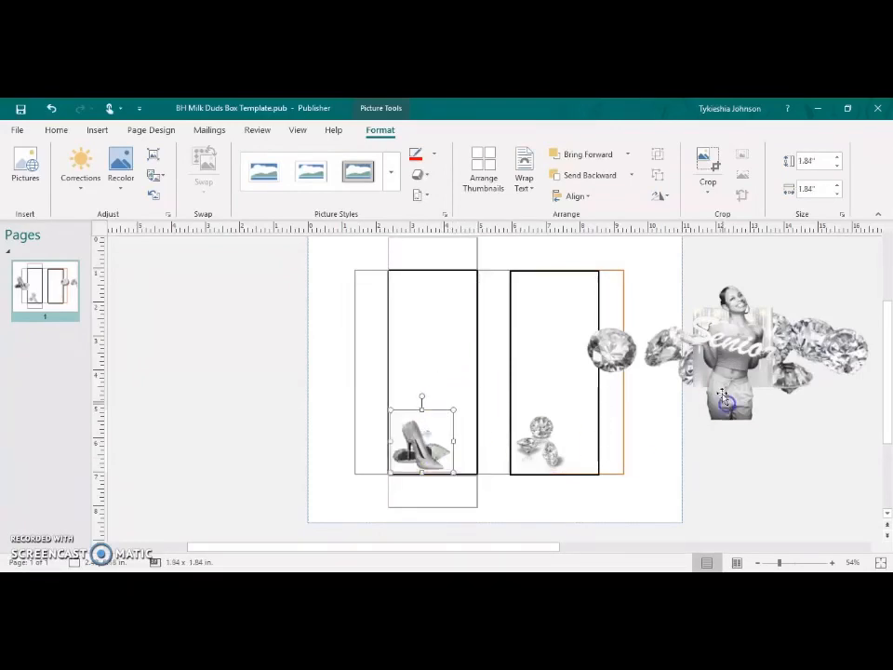
# - Place a reduced Senior portrait at the bottom of the second large panel and shrink the diamond cluster beside it to about 1.06 x 1.29 in
pyautogui.moveTo(744, 373); pyautogui.dragTo(580, 419)
pyautogui.moveTo(616, 340); pyautogui.dragTo(582, 401)
pyautogui.click(527, 437)
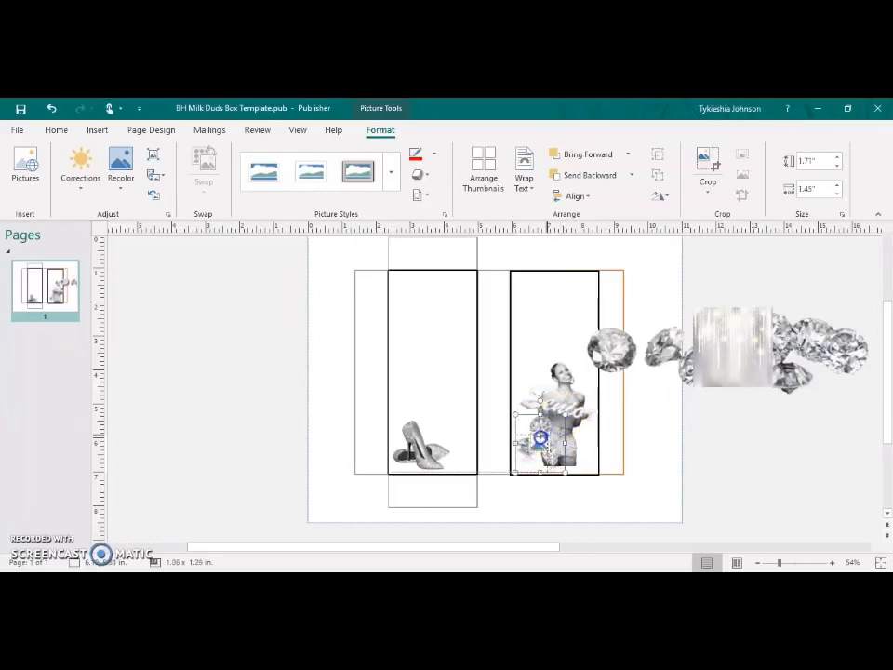
# - Move the glitter-curtain background onto the template and stretch it to about 7.90 x 6.02 in across all the wrapper panels
pyautogui.click(748, 361)
pyautogui.moveTo(748, 361); pyautogui.dragTo(410, 321)
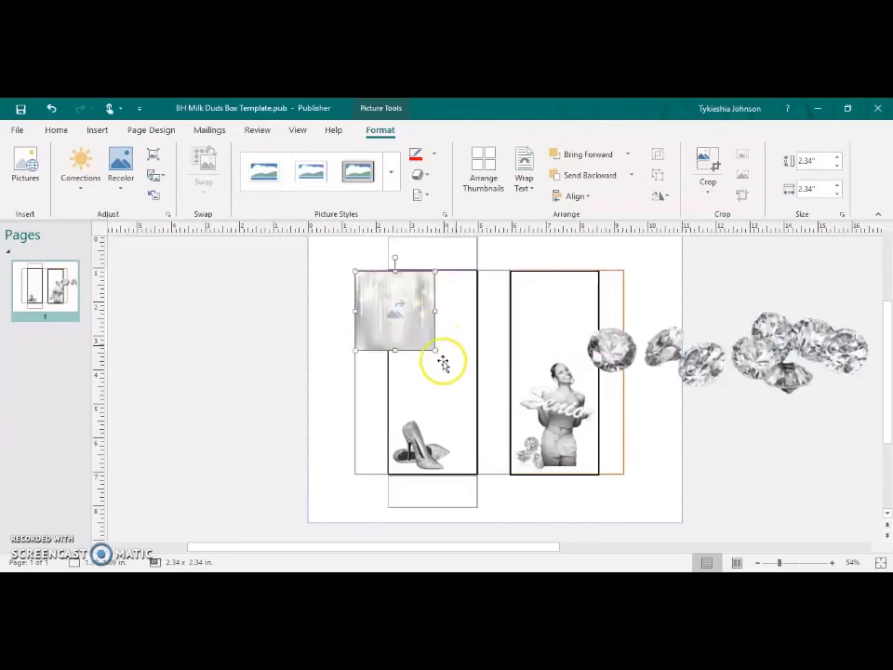
pyautogui.moveTo(522, 401); pyautogui.dragTo(568, 455)
pyautogui.moveTo(560, 373); pyautogui.dragTo(624, 385)
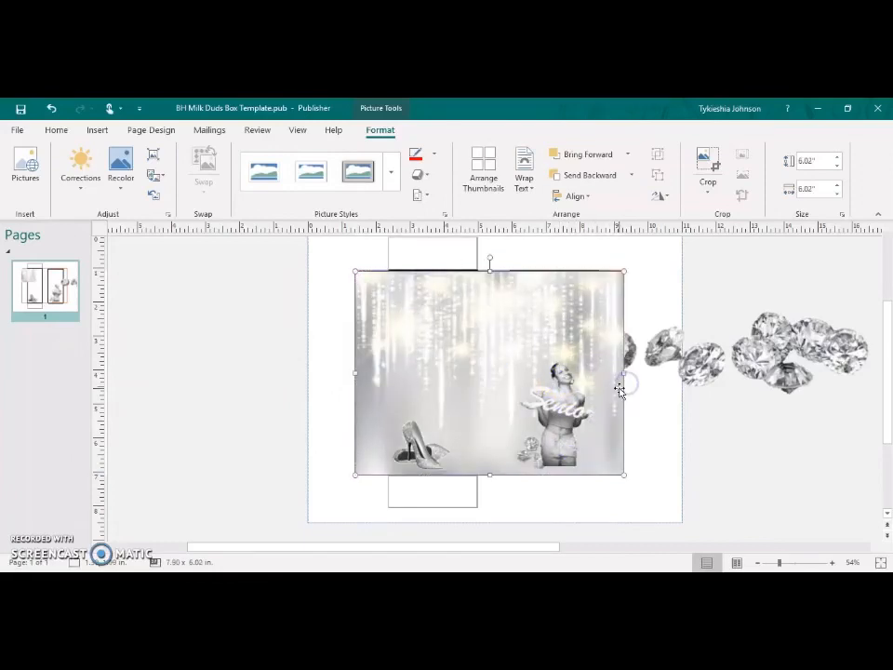
# - Send the glitter-curtain background backward behind the panel outlines and the other pictures
pyautogui.click(578, 177)
pyautogui.click(578, 177)
pyautogui.click(577, 176)
pyautogui.click(578, 176)
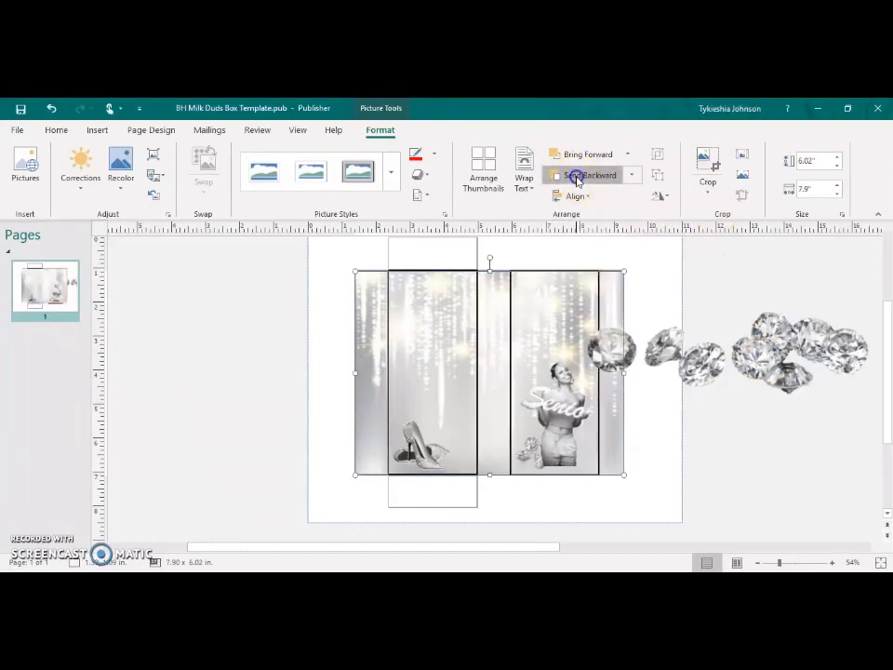
pyautogui.click(578, 177)
# - Shrink the row-of-diamonds picture to about 1.72 x 1.07 in and place it at the bottom of the first large panel
pyautogui.click(790, 369)
pyautogui.moveTo(783, 365); pyautogui.dragTo(590, 383)
pyautogui.moveTo(697, 271); pyautogui.dragTo(538, 343)
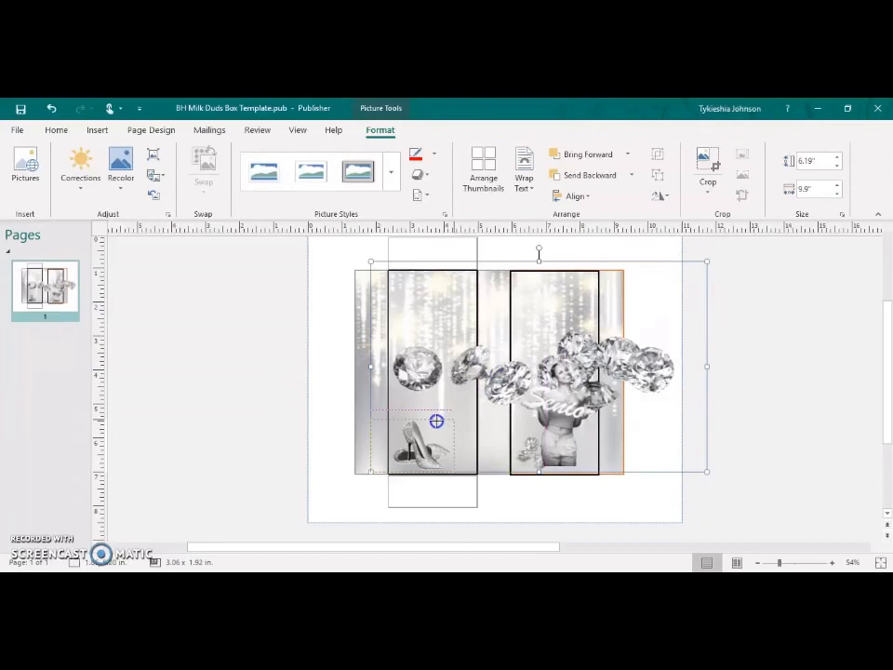
# - Raise and enlarge the heels above the diamond row, and enlarge the diamond row to about 2.40 x 1.50 in
pyautogui.moveTo(417, 436); pyautogui.dragTo(412, 397)
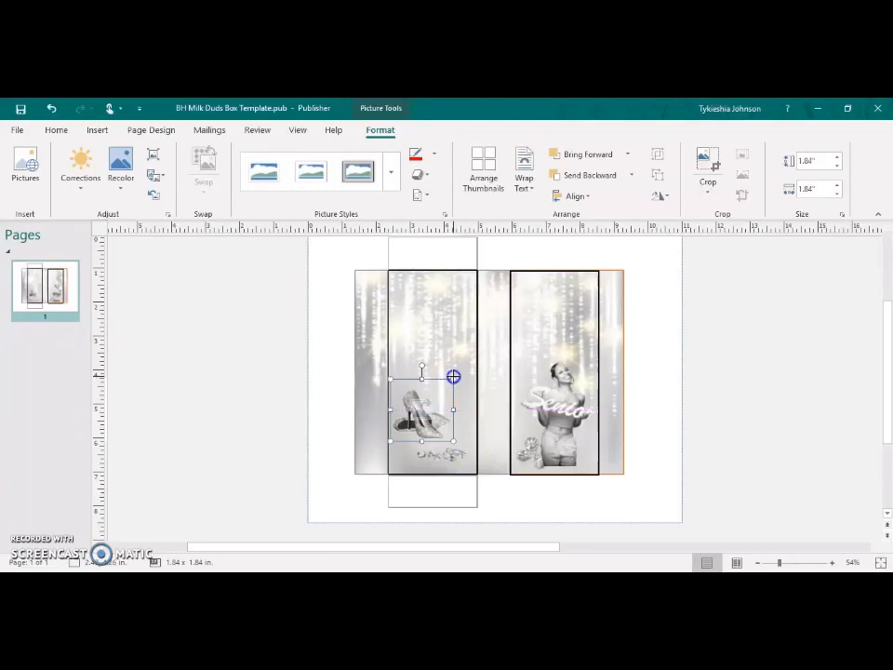
pyautogui.moveTo(455, 366); pyautogui.dragTo(469, 363)
pyautogui.click(433, 456)
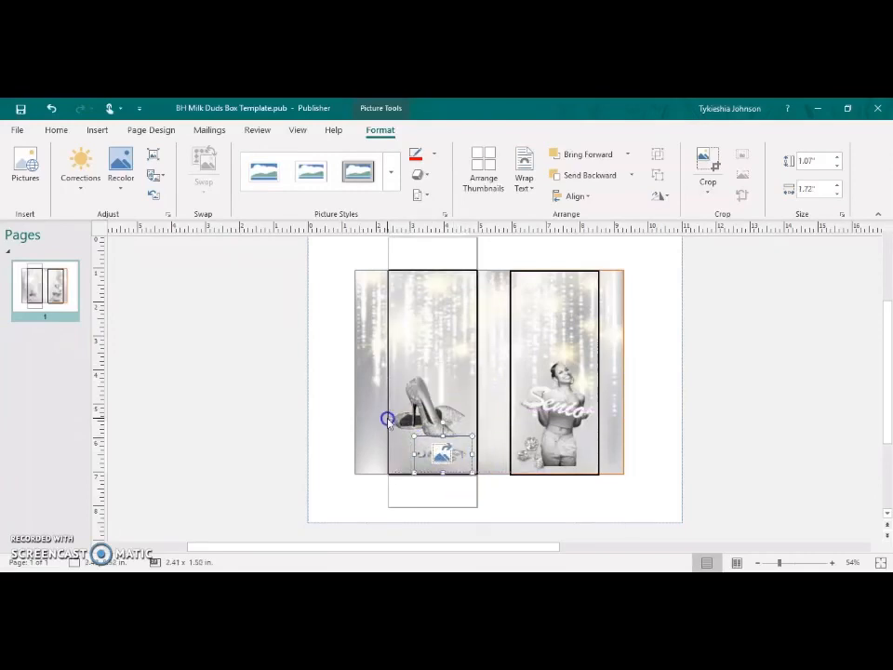
pyautogui.moveTo(388, 420); pyautogui.dragTo(389, 413)
pyautogui.moveTo(453, 447); pyautogui.dragTo(459, 456)
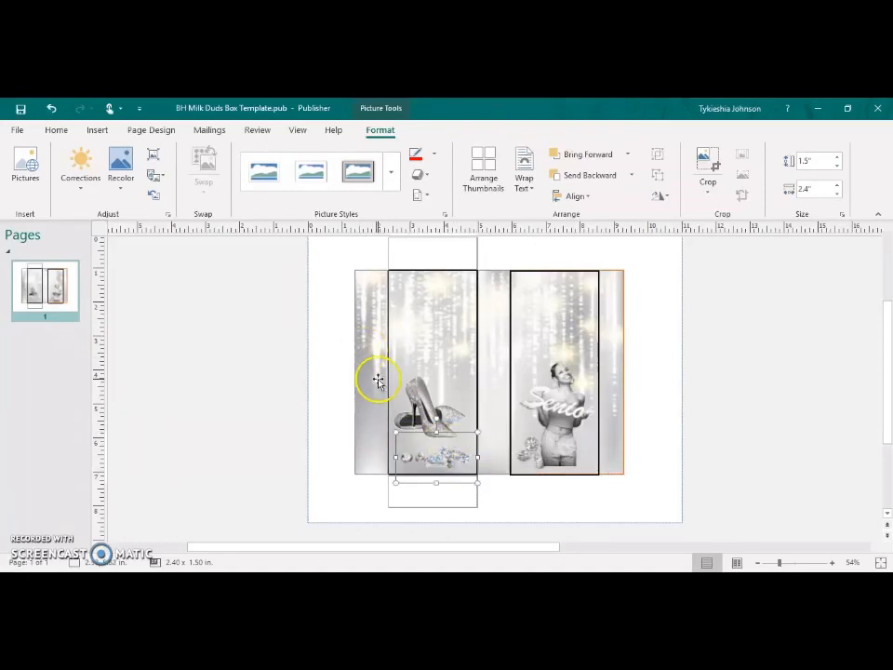
# - Switch to File Explorer, search the png folder for "barcode", and bring the barcode picture into the Publisher page
pyautogui.hotkey('alt', 'Tab')
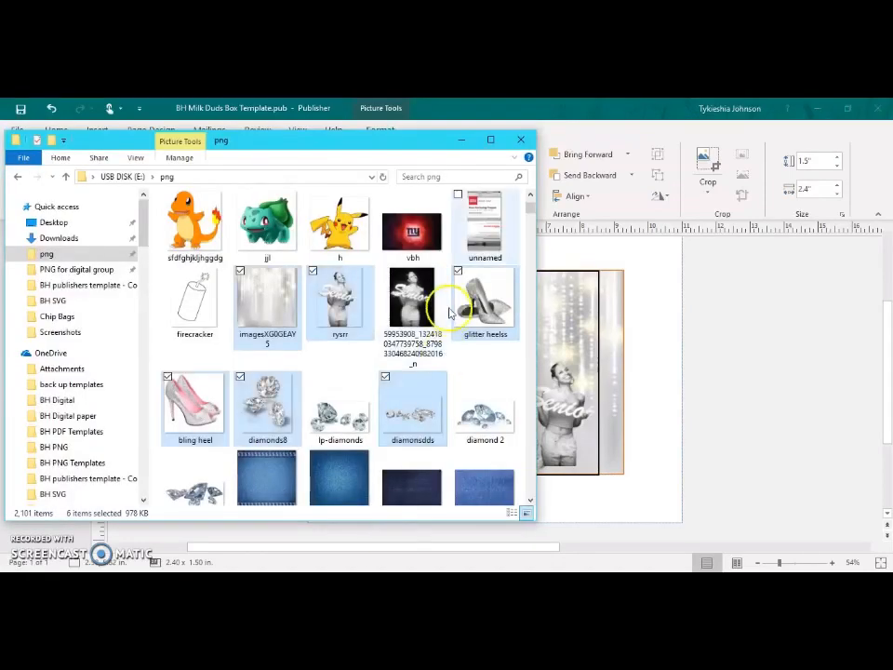
pyautogui.click(475, 177)
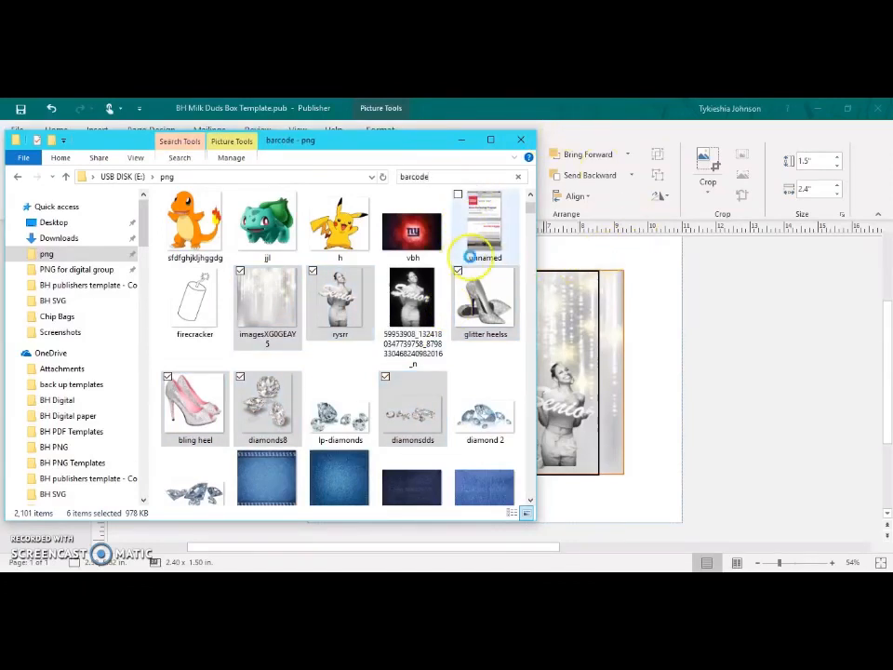
pyautogui.moveTo(196, 203); pyautogui.dragTo(449, 373)
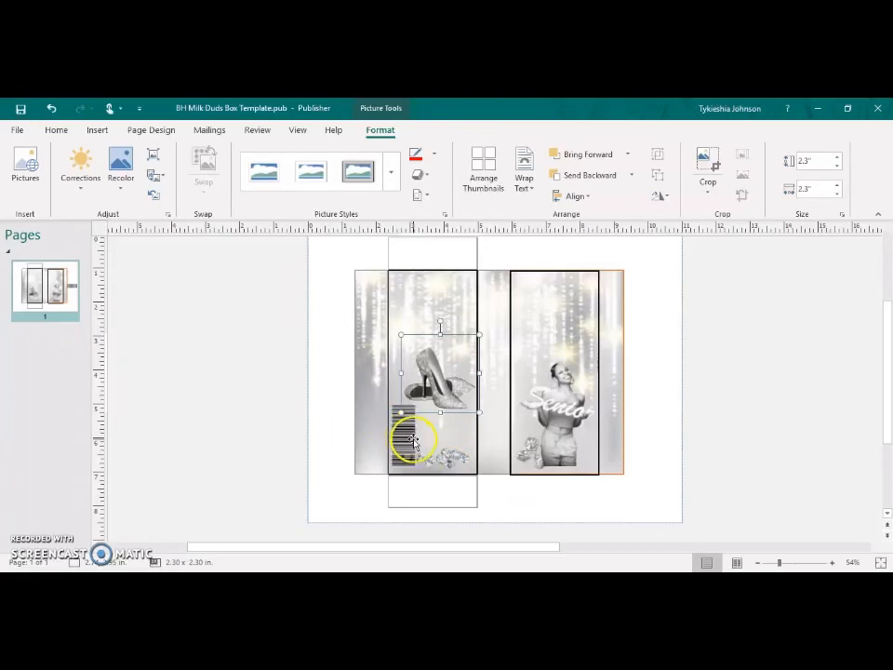
# - Move the upright barcode above the diamond row along the first large panel's left edge and raise the heels above it
pyautogui.click(413, 438)
pyautogui.moveTo(405, 422); pyautogui.dragTo(404, 402)
pyautogui.moveTo(453, 384); pyautogui.dragTo(449, 363)
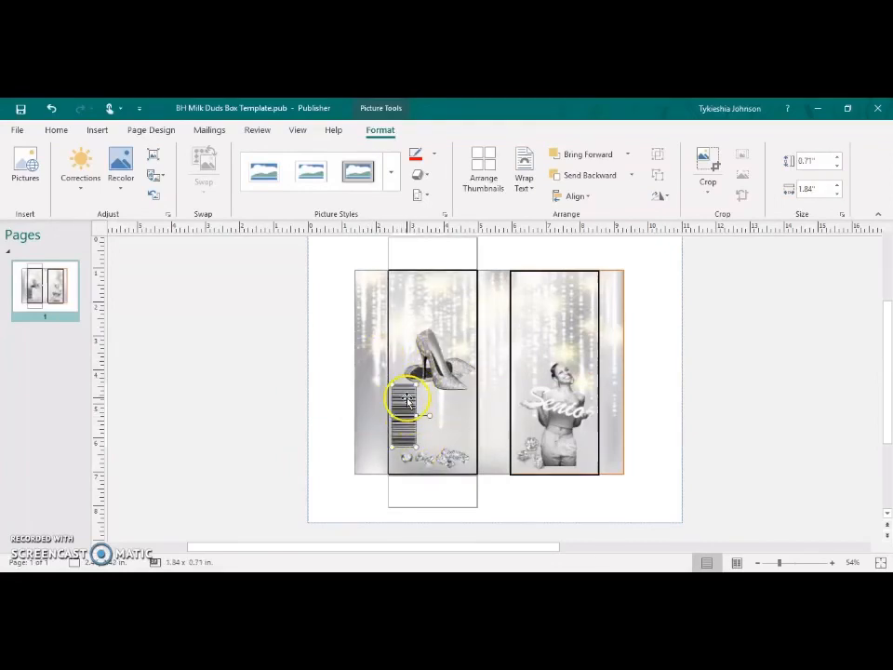
# - Recolor the barcode picture with the standard red through Format Picture
pyautogui.rightClick(406, 411)
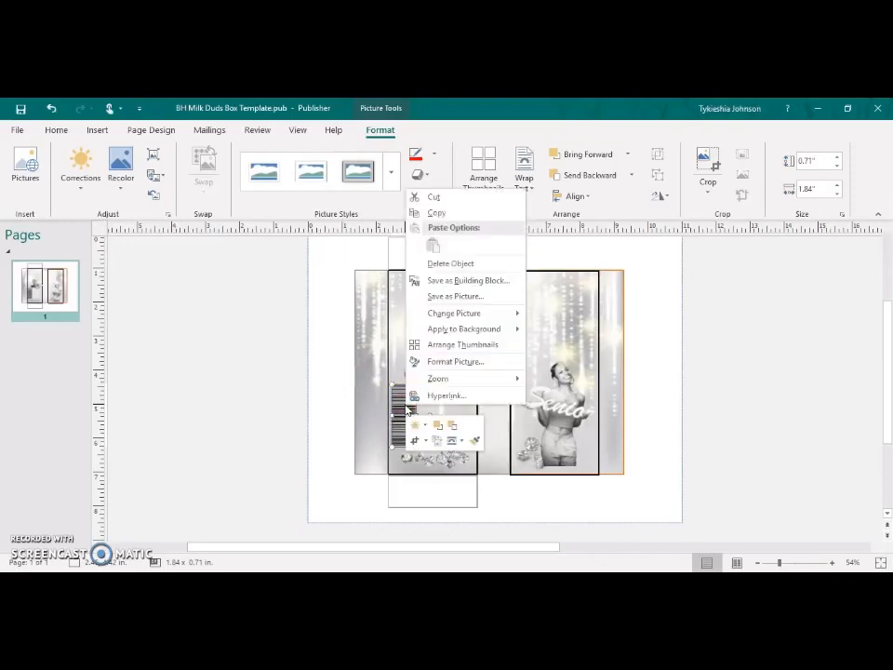
pyautogui.click(461, 364)
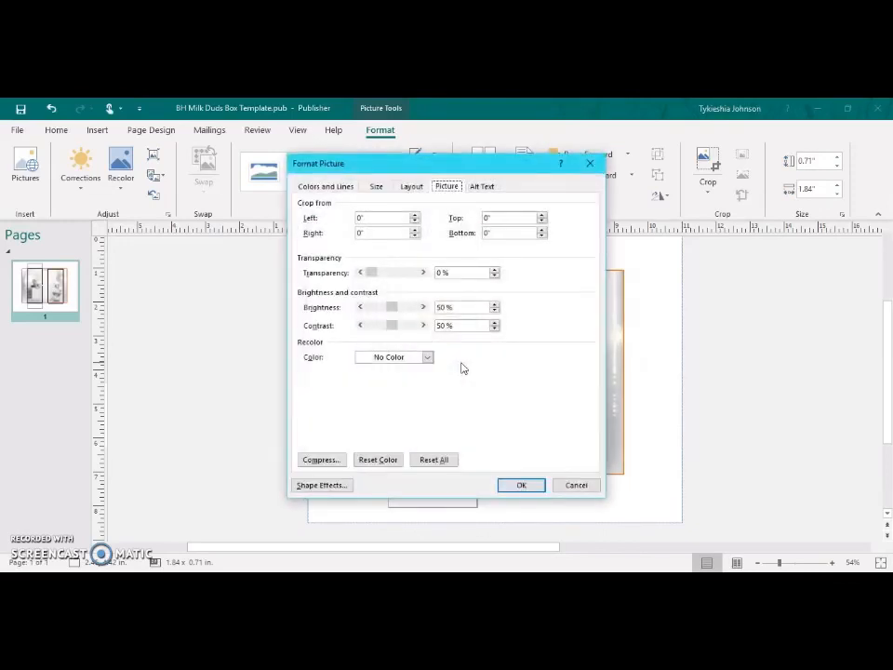
pyautogui.click(389, 357)
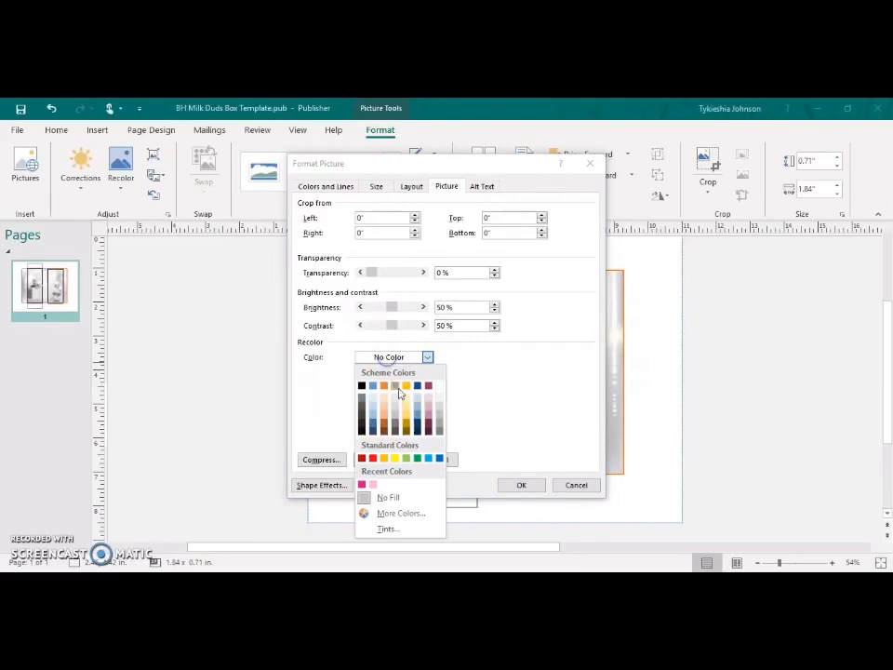
pyautogui.click(373, 459)
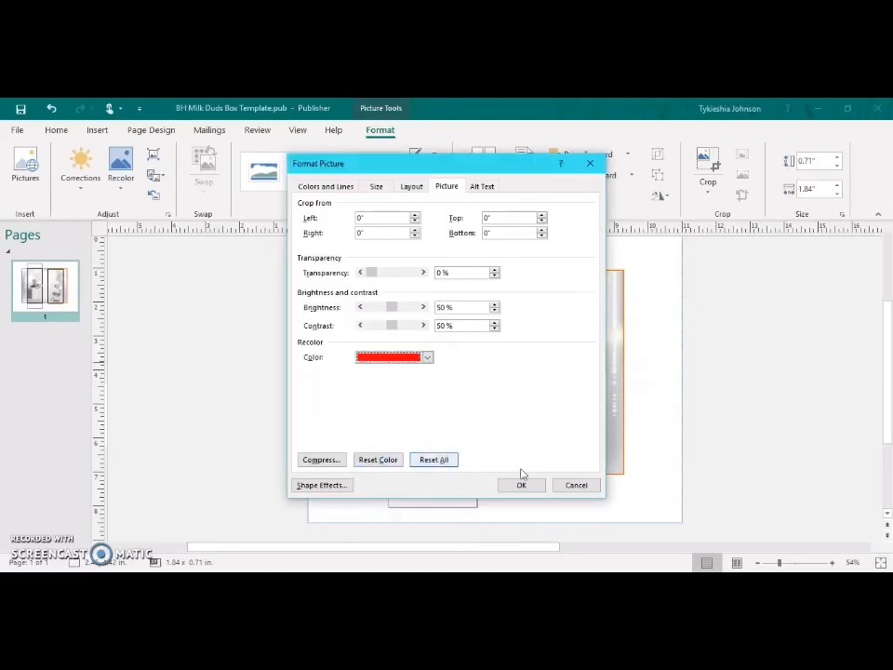
pyautogui.click(520, 485)
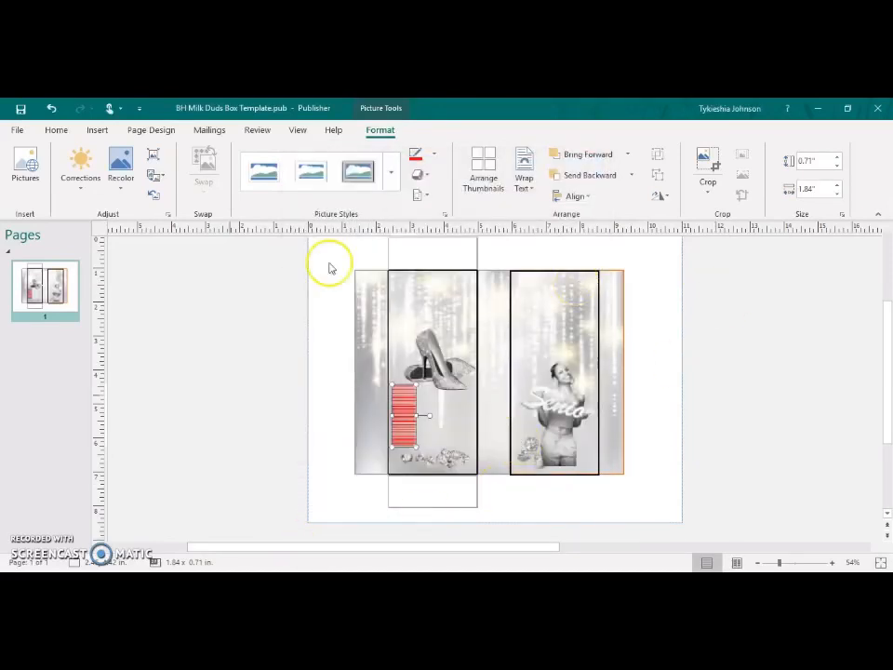
pyautogui.click(287, 517)
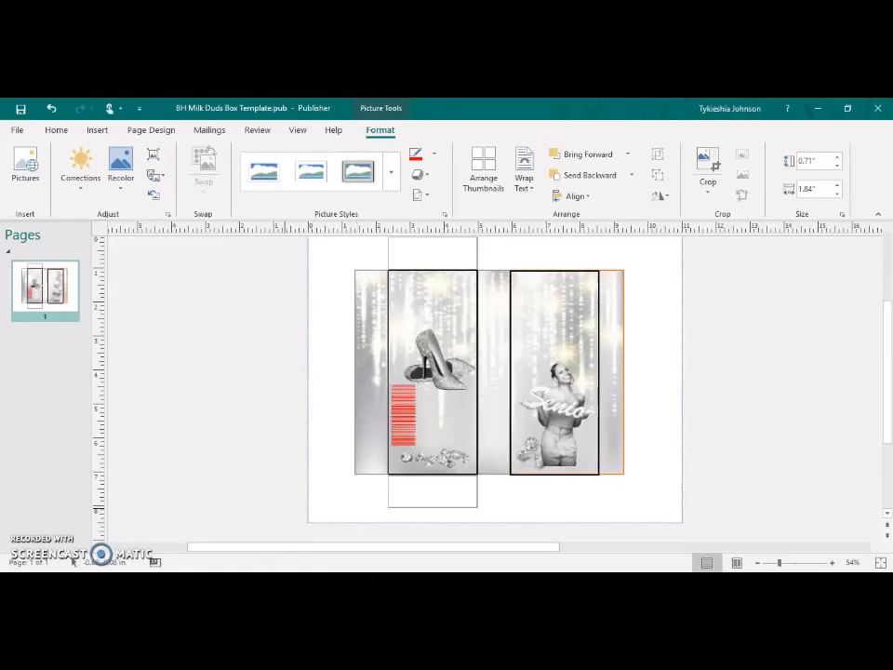
# - Switch to File Explorer, search the png folder for "milk", and bring the milkduds logo picture into the Publisher page
pyautogui.hotkey('alt', 'Tab')
pyautogui.click(451, 175)
pyautogui.write('milk duds')
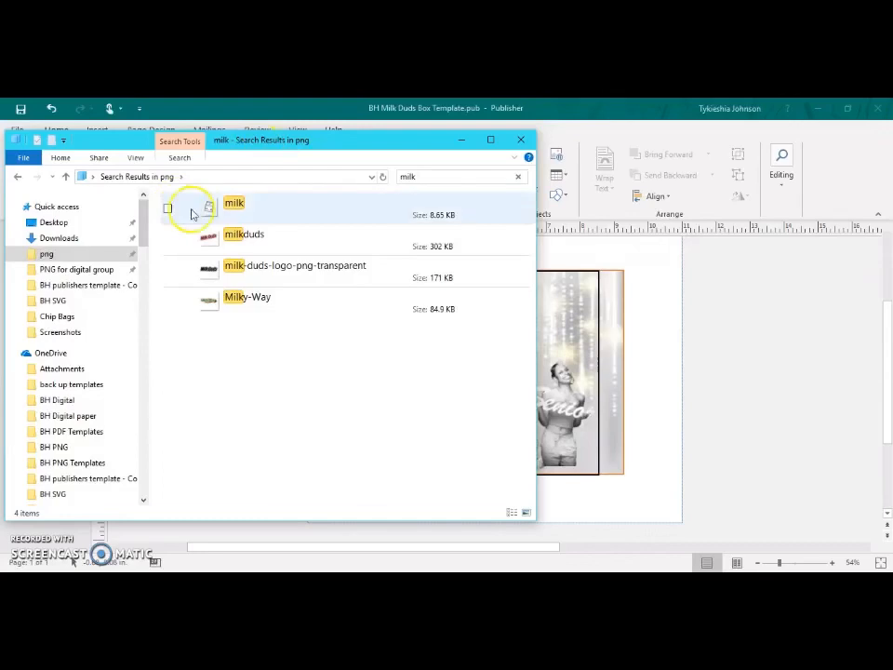
pyautogui.click(233, 240)
pyautogui.moveTo(714, 342); pyautogui.dragTo(713, 340)
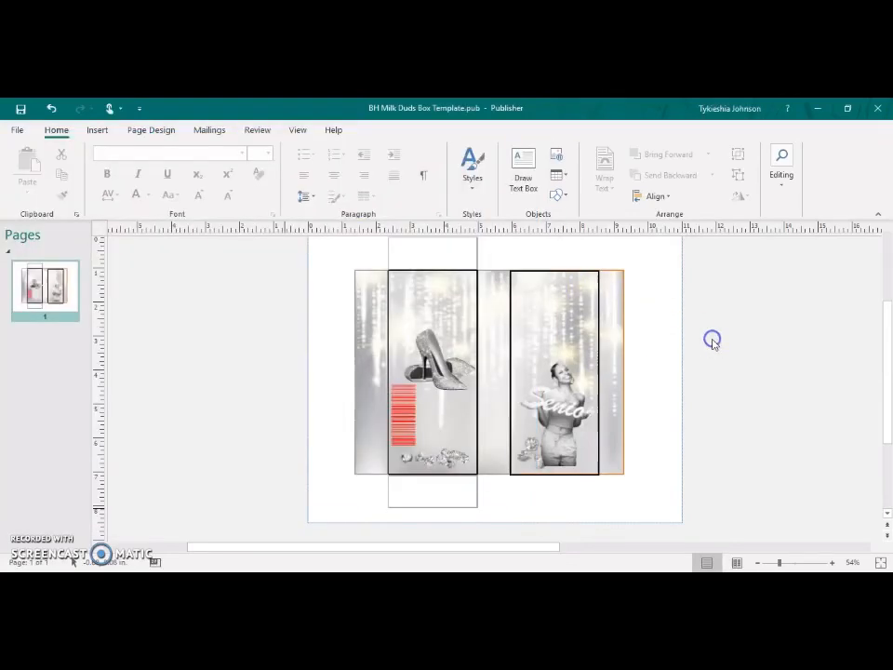
# - Shrink the Milk Duds logo to about 4.03 x 3.11 in and place it over the lower part of the first large panel
pyautogui.moveTo(783, 435); pyautogui.dragTo(632, 390)
pyautogui.scroll(1, 709, 324)
pyautogui.moveTo(704, 269); pyautogui.dragTo(505, 422)
pyautogui.click(473, 439)
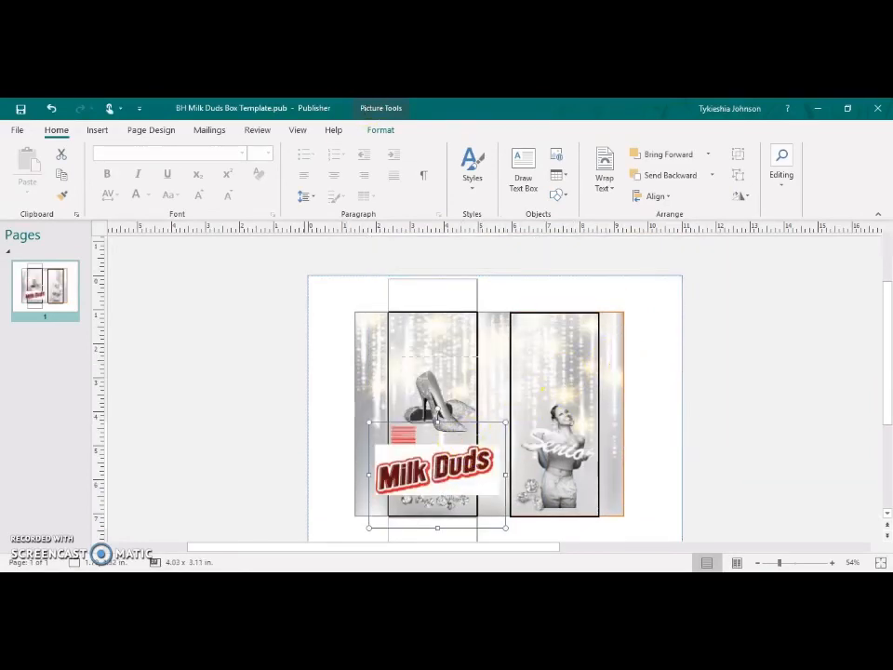
# - Try to make the Milk Duds logo's white background transparent with Set Transparent Color, sampling several spots around the lettering
pyautogui.click(380, 130)
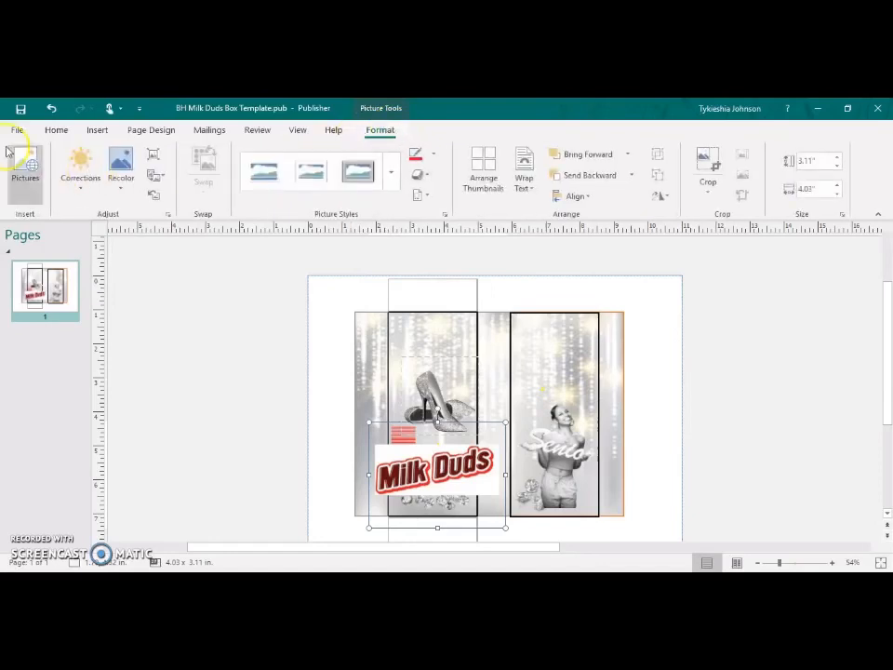
pyautogui.click(128, 194)
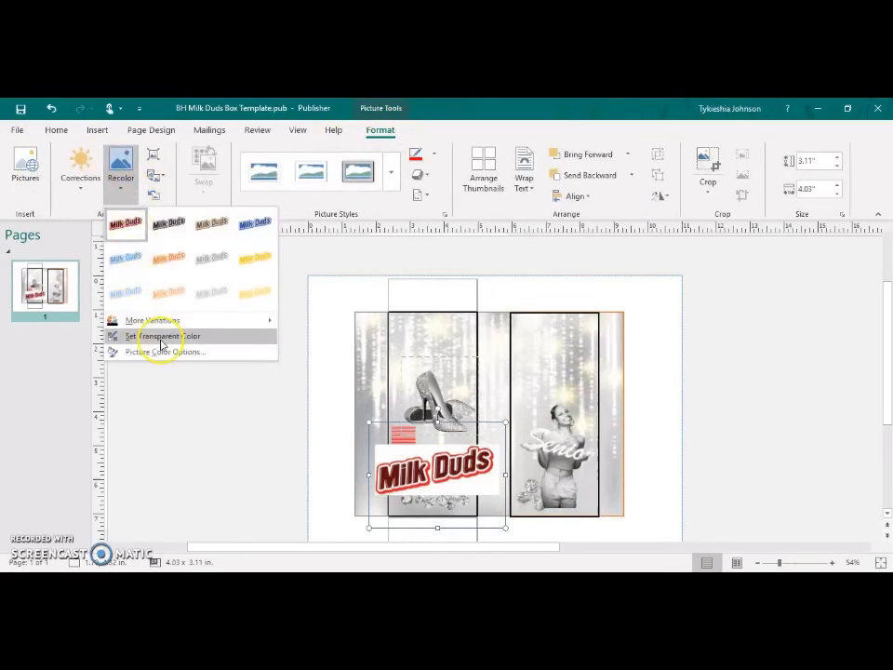
pyautogui.click(160, 336)
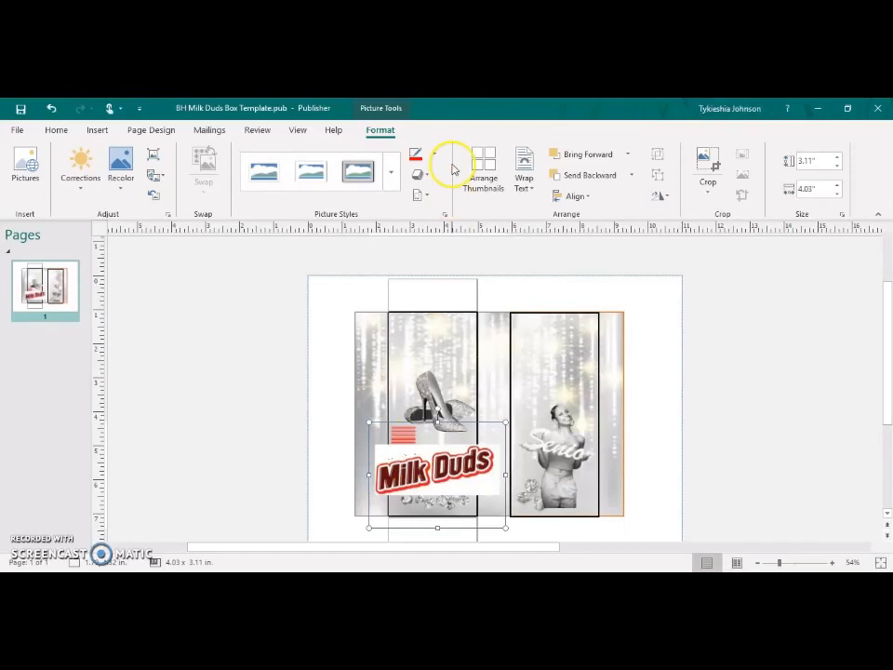
pyautogui.click(398, 463)
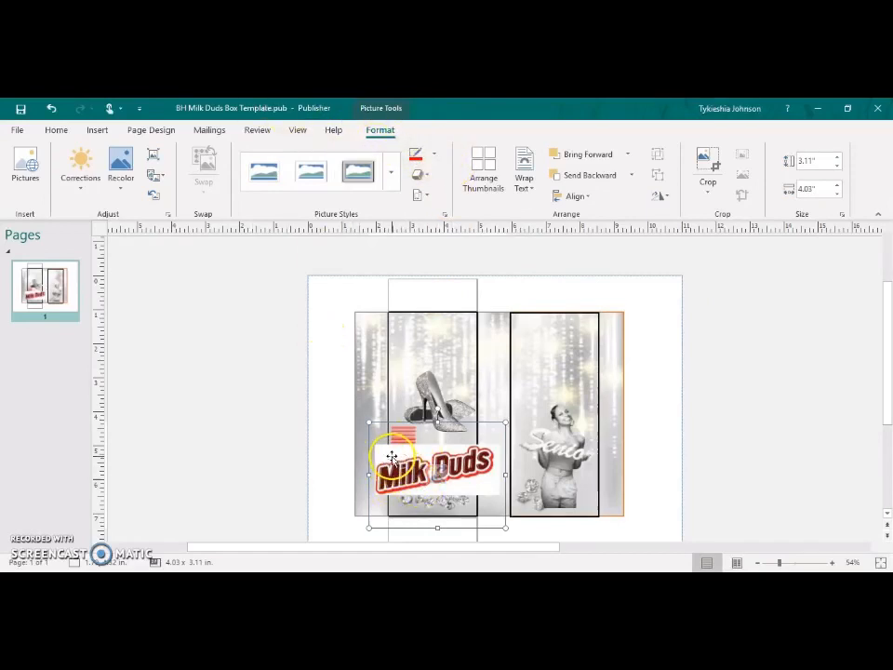
pyautogui.click(129, 193)
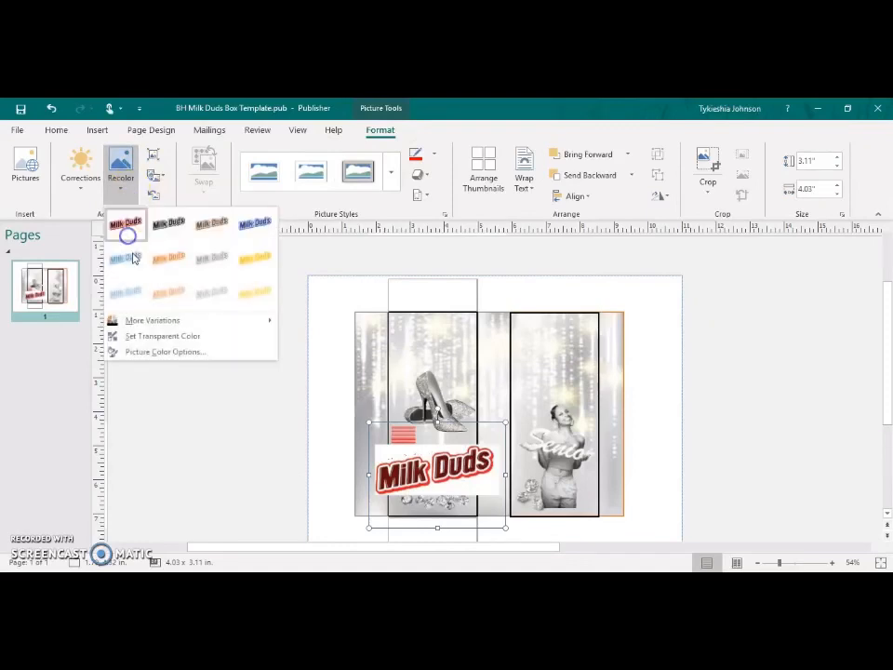
pyautogui.click(154, 336)
pyautogui.click(485, 486)
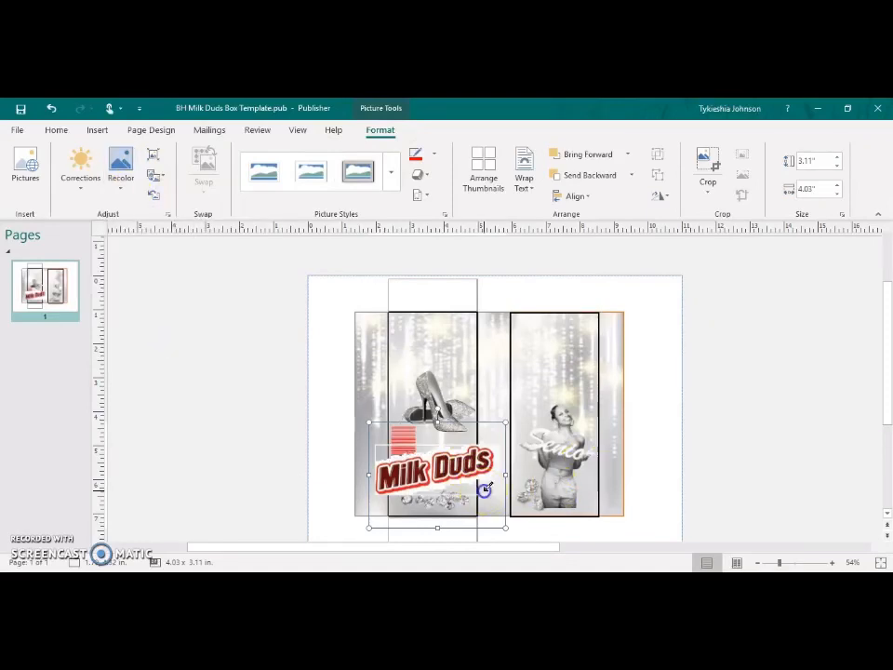
pyautogui.click(125, 189)
pyautogui.click(144, 336)
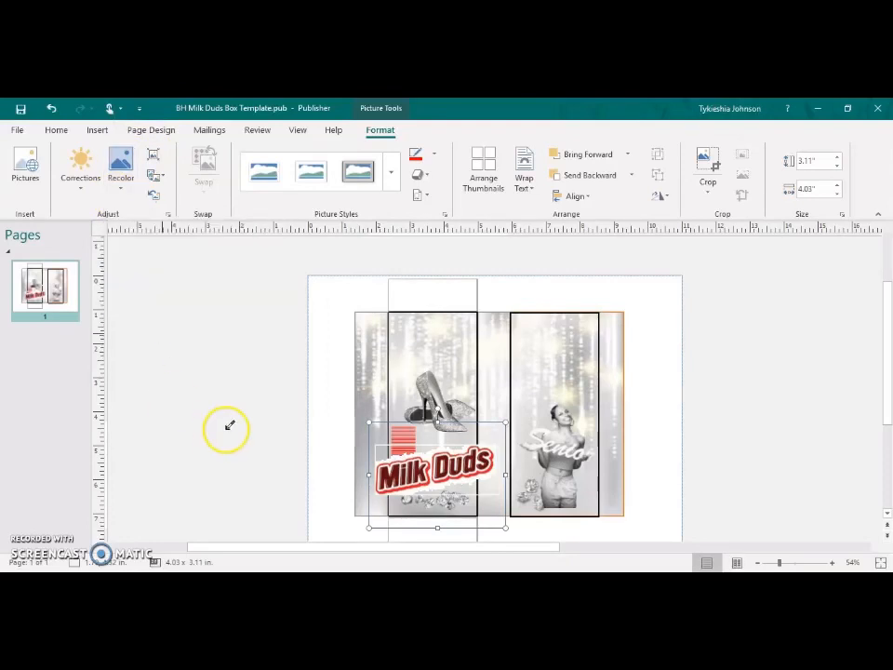
pyautogui.click(435, 457)
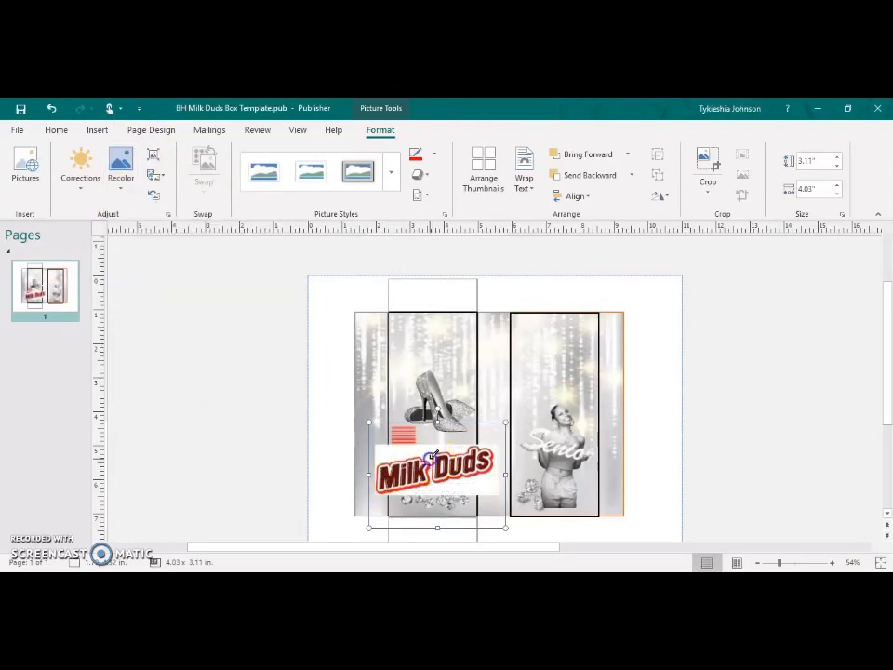
# - Delete the Milk Duds logo from the first large panel
pyautogui.click(472, 468)
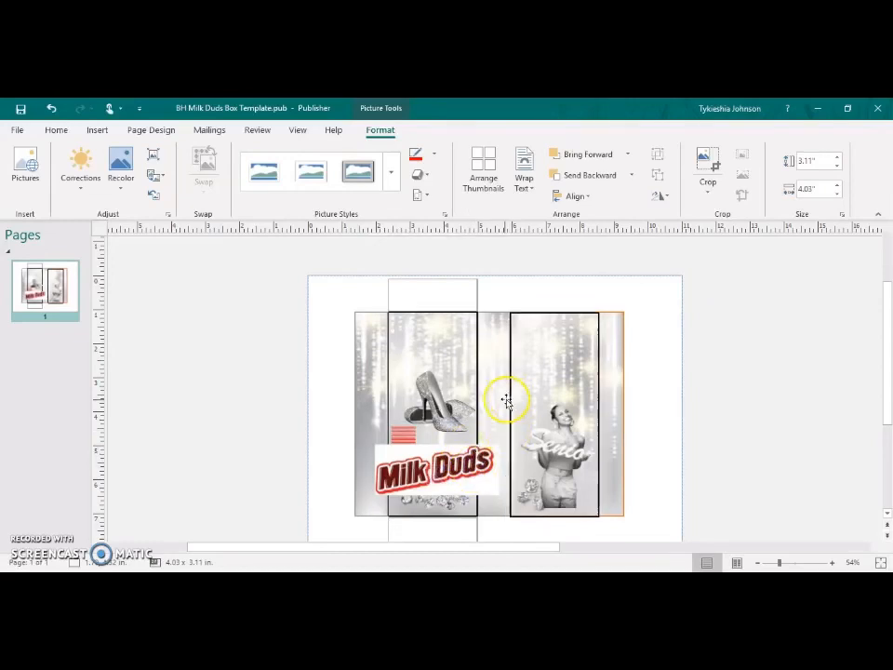
pyautogui.press('Delete')
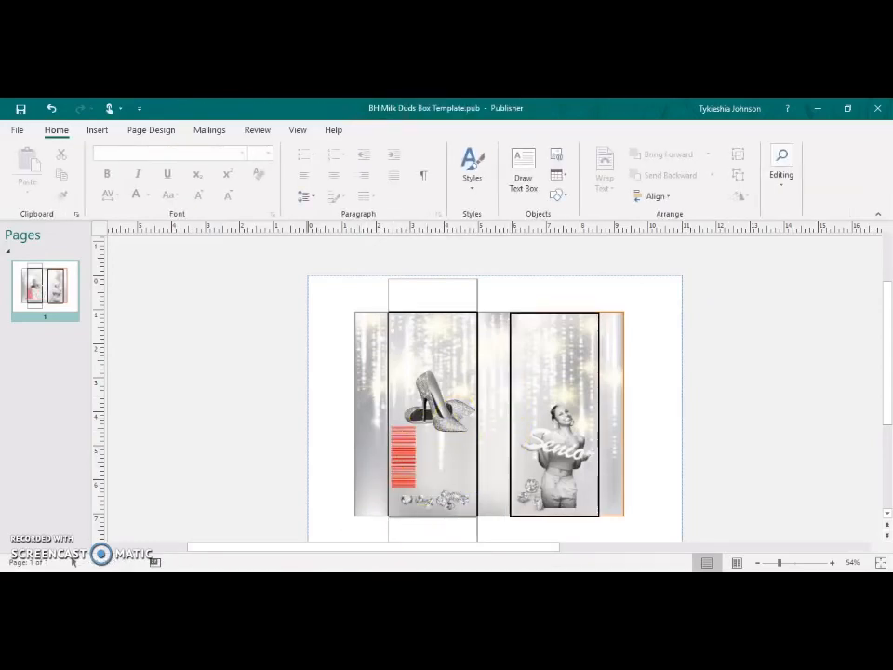
# - Switch to File Explorer and bring the milk-duds-logo-png-transparent picture from the search results into the Publisher page
pyautogui.click(305, 582)
pyautogui.click(343, 581)
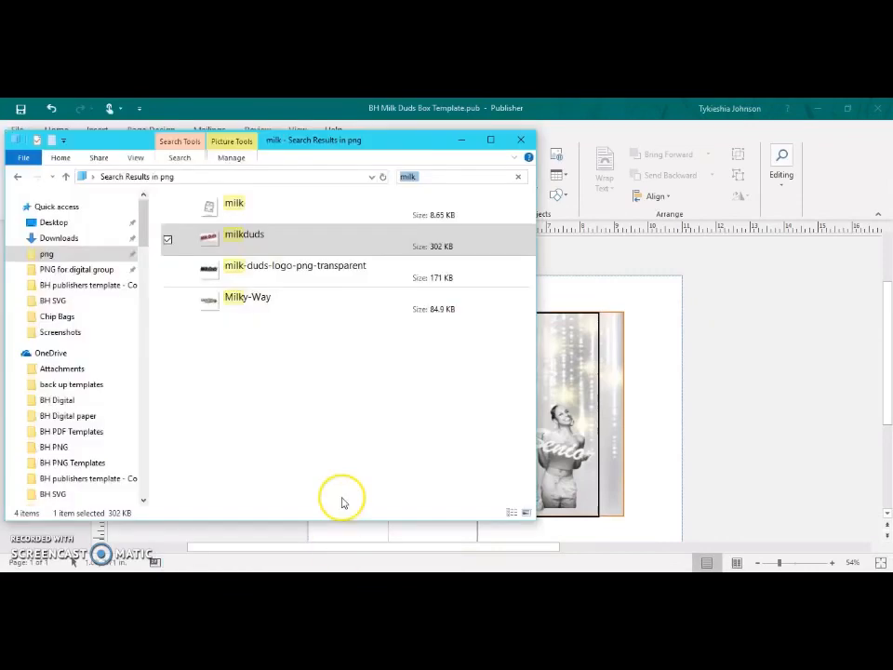
pyautogui.moveTo(214, 272); pyautogui.dragTo(718, 325)
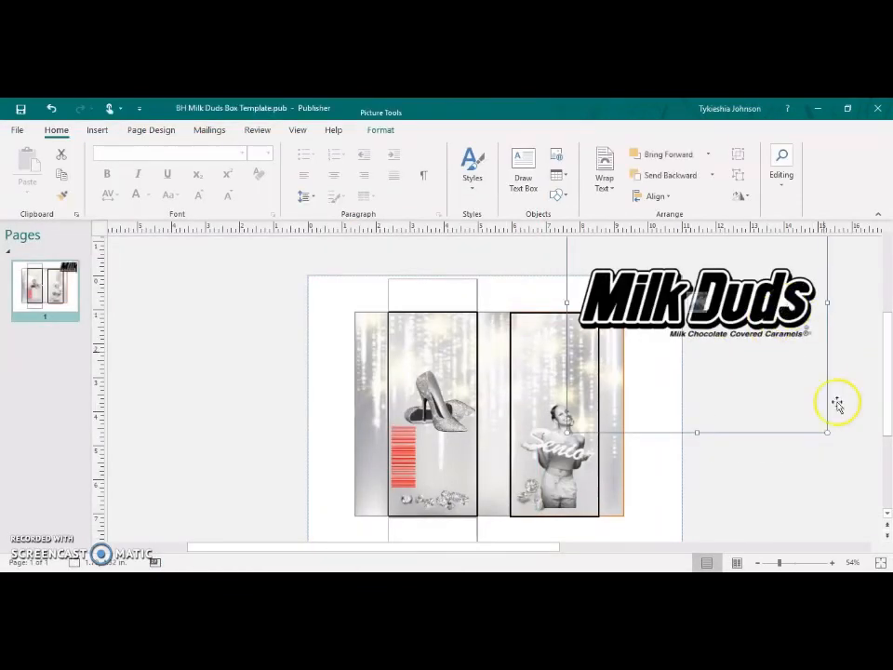
# - Shrink the transparent Milk Duds logo to about 2.59 x 2.59 in and place it across the upper part of the second large panel
pyautogui.moveTo(827, 431); pyautogui.dragTo(578, 352)
pyautogui.moveTo(626, 272); pyautogui.dragTo(458, 347)
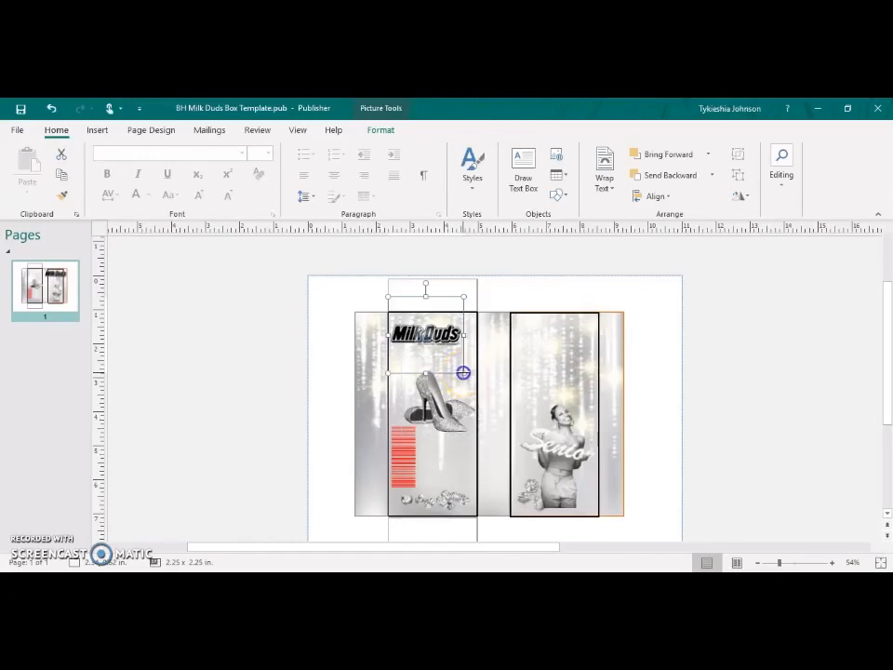
pyautogui.moveTo(456, 343); pyautogui.dragTo(587, 354)
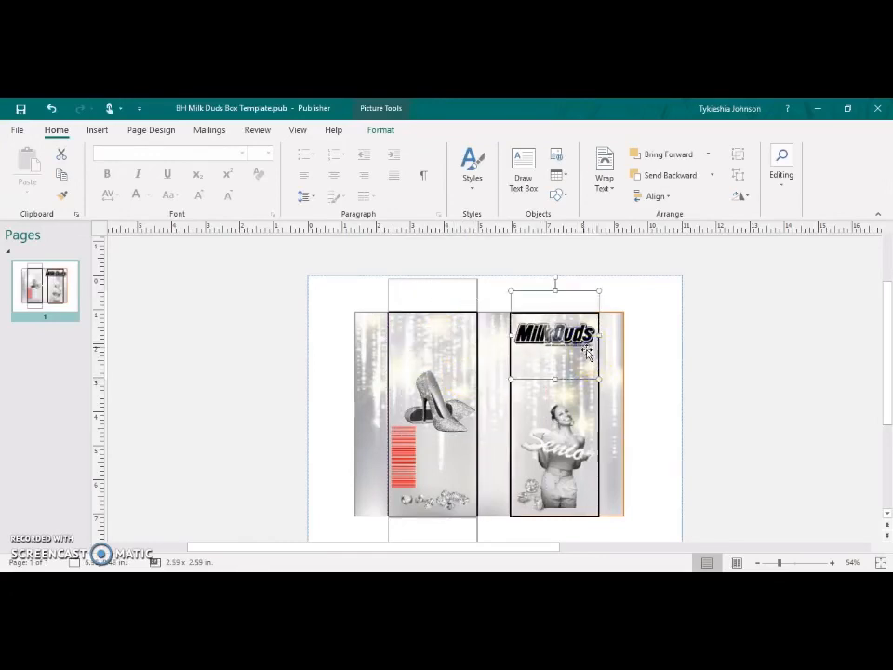
# - Recolor the Milk Duds logo on the second large panel with the standard red
pyautogui.rightClick(584, 344)
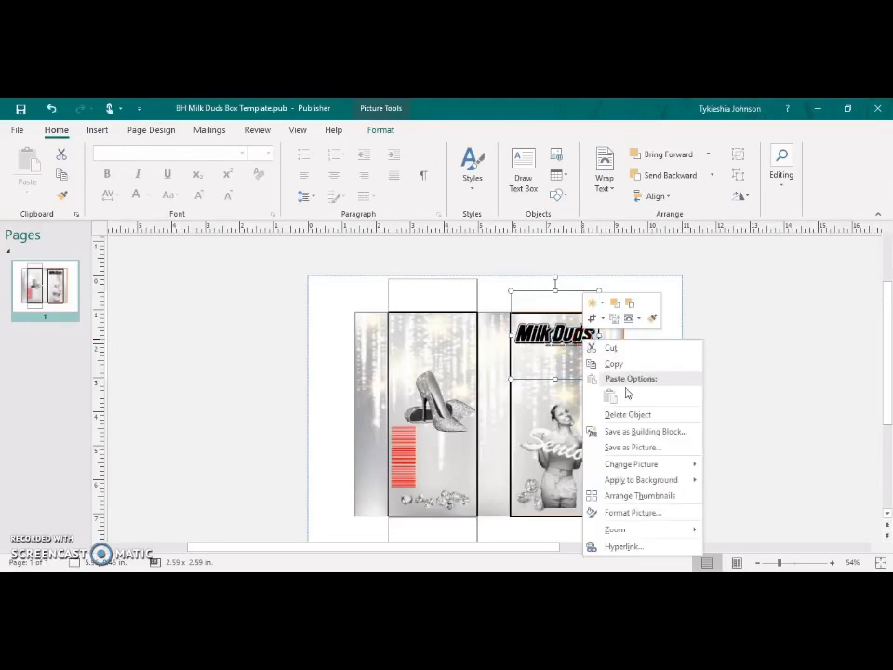
pyautogui.click(648, 512)
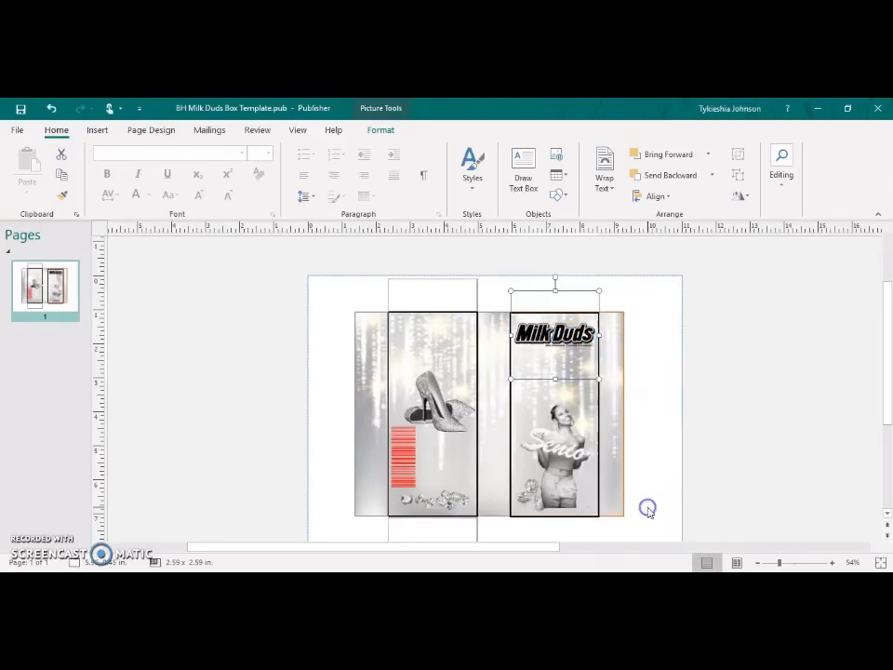
pyautogui.click(427, 358)
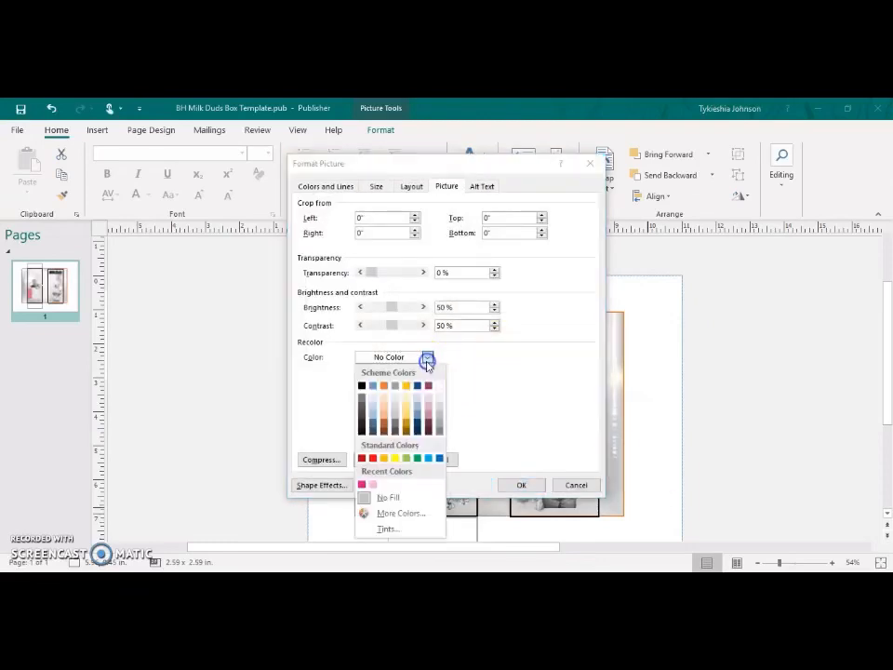
pyautogui.click(373, 459)
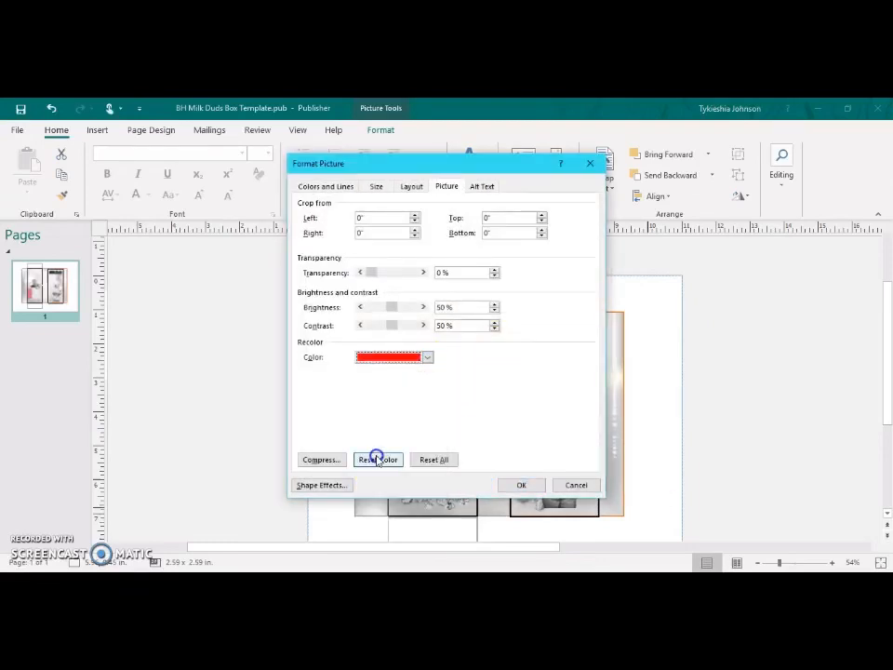
pyautogui.click(534, 485)
# - Copy the red Milk Duds logo and paste the duplicate in the empty area beside the page
pyautogui.click(538, 320)
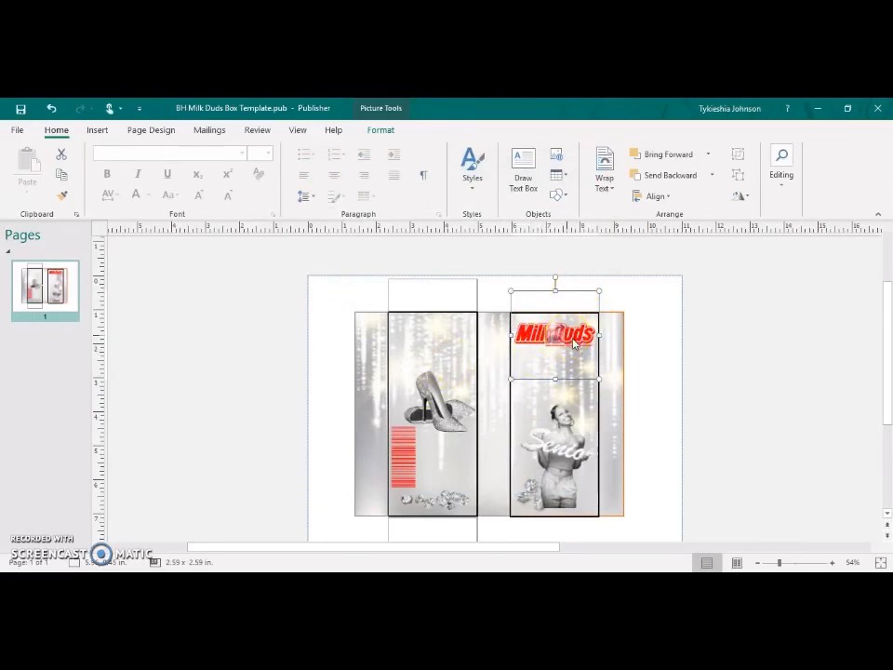
pyautogui.rightClick(574, 344)
pyautogui.click(604, 361)
pyautogui.rightClick(727, 324)
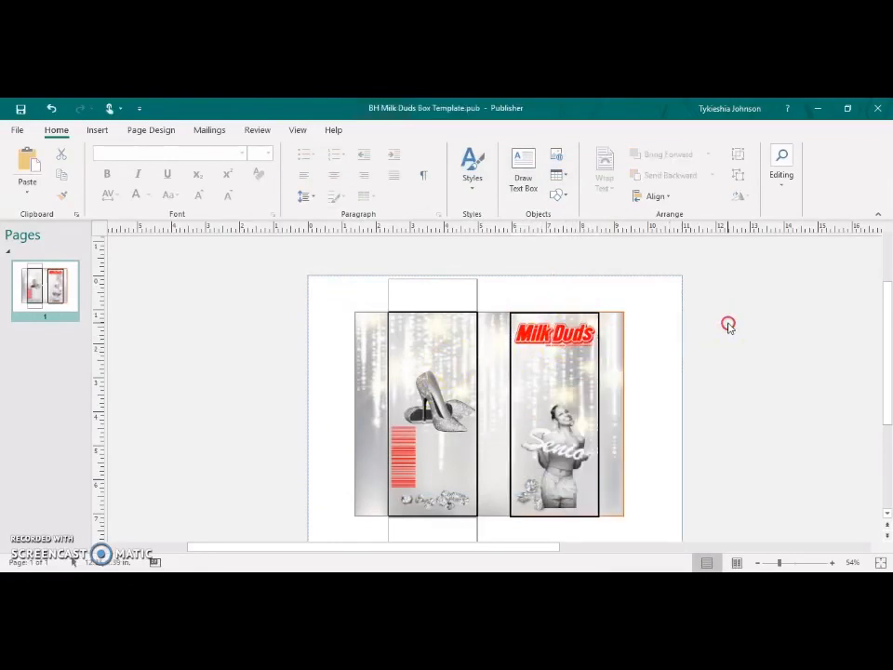
pyautogui.click(755, 363)
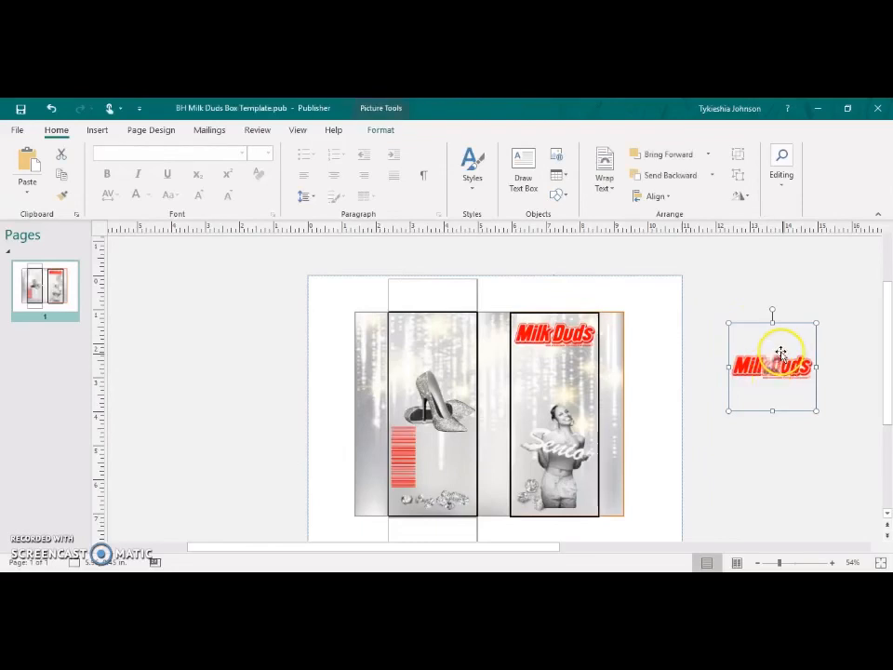
# - Undo the unwanted changes on the first large panel and place the duplicate logo above the heels at about 2.14 x 2.14 in
pyautogui.moveTo(799, 387); pyautogui.dragTo(439, 379)
pyautogui.click(77, 129)
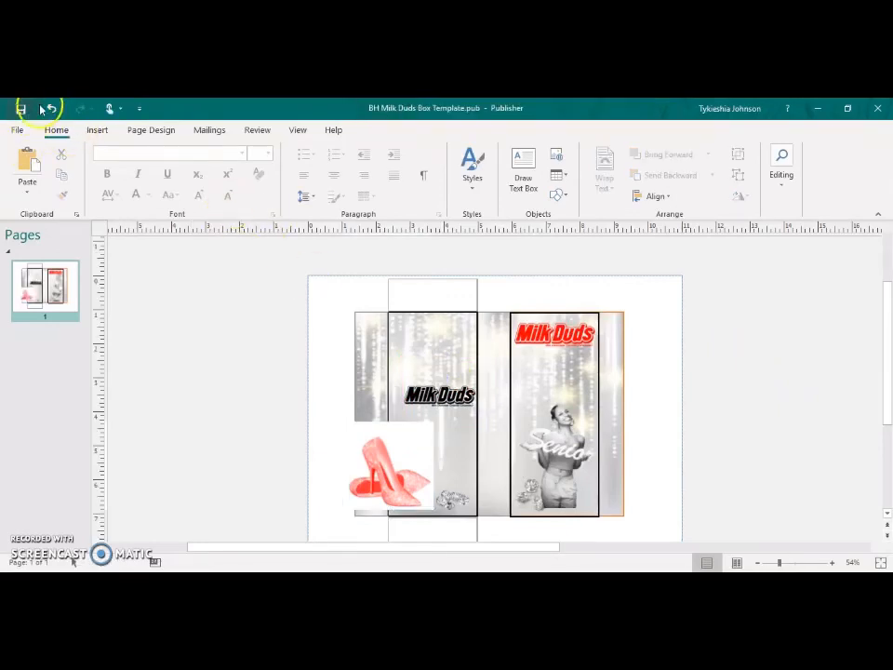
pyautogui.click(51, 109)
pyautogui.moveTo(359, 462); pyautogui.dragTo(451, 361)
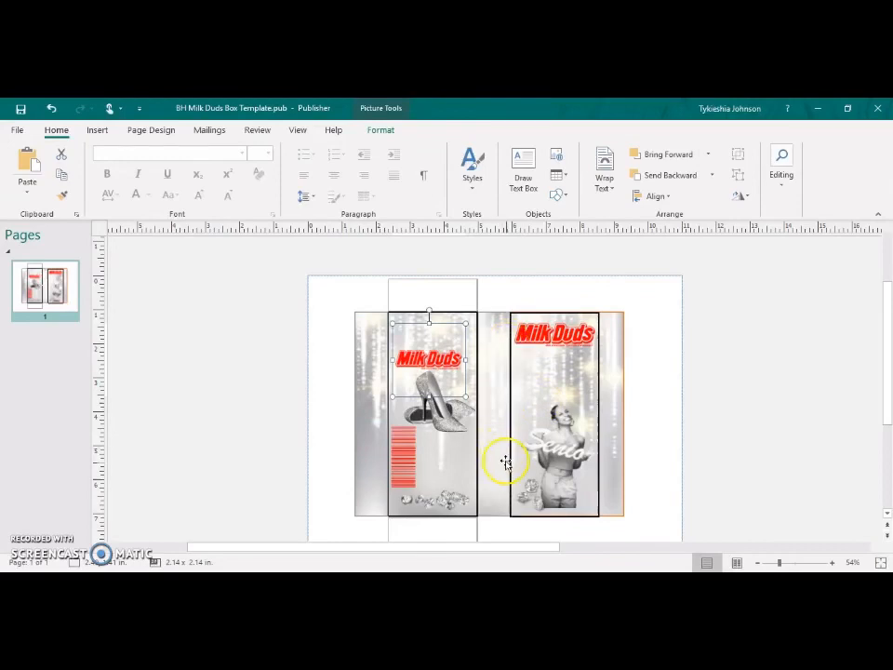
# - Insert WordArt reading "Congrats" in the last plain light-blue style, keeping Arial Black at size 36
pyautogui.click(99, 131)
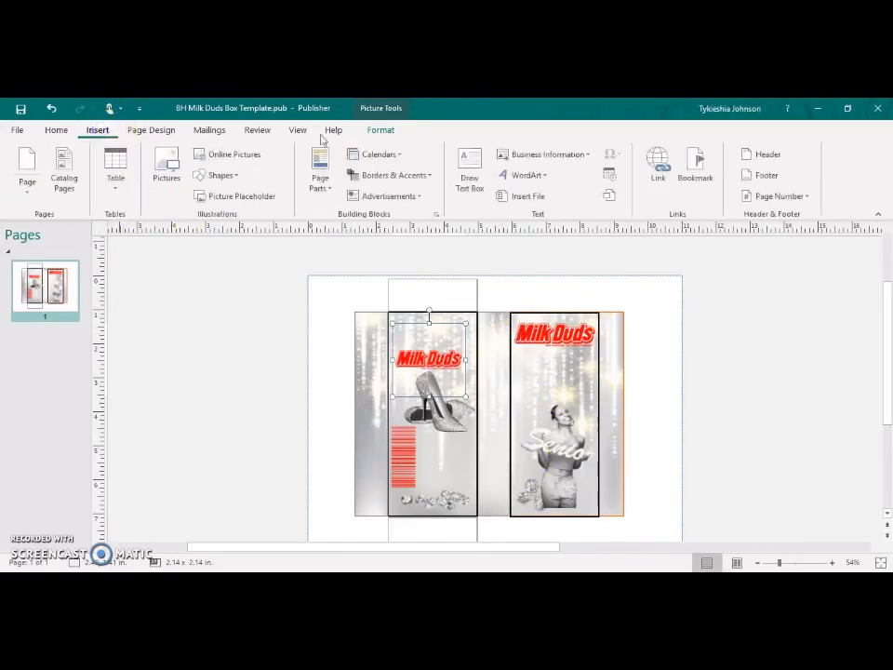
pyautogui.click(526, 175)
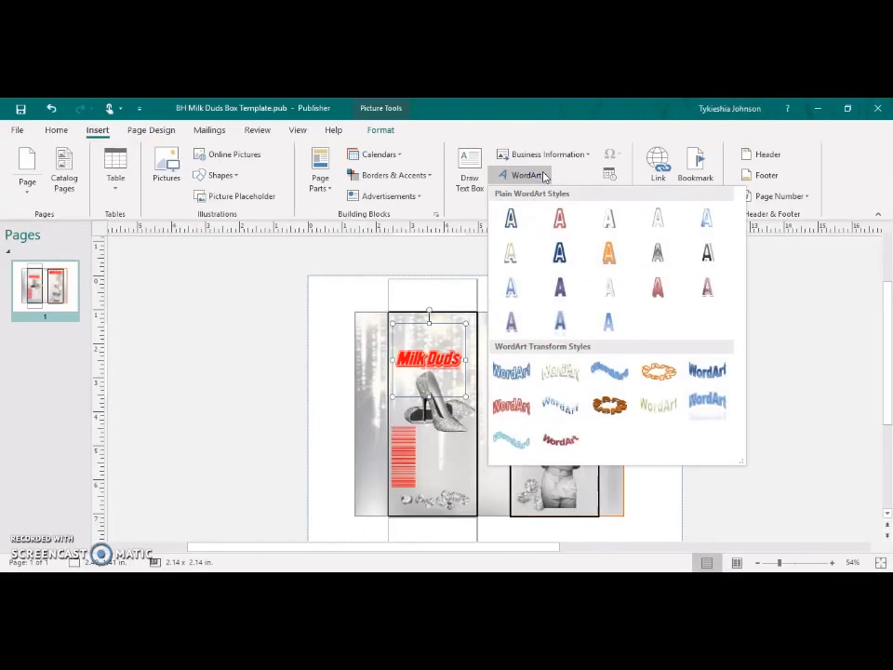
pyautogui.click(609, 321)
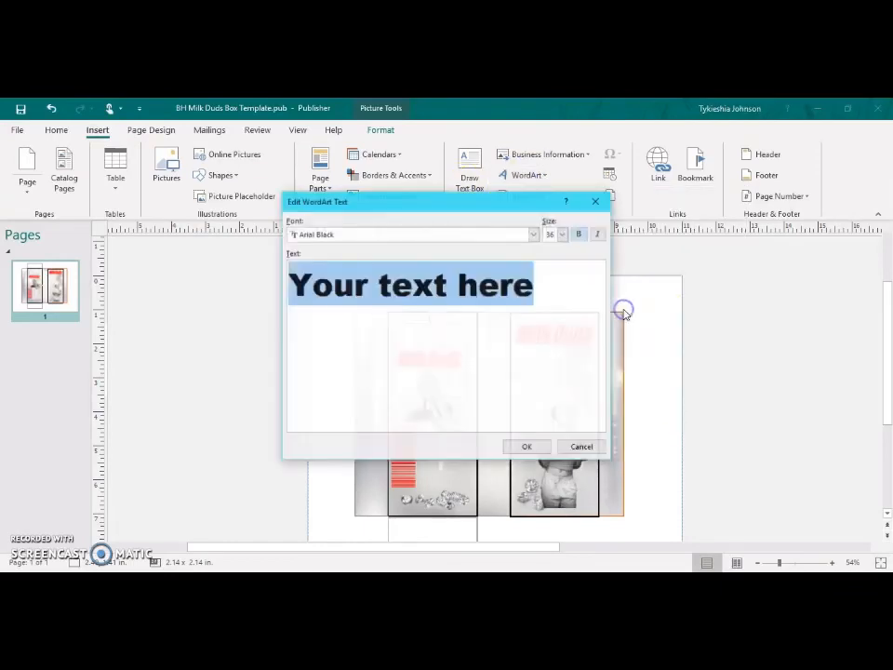
pyautogui.write('Hap')
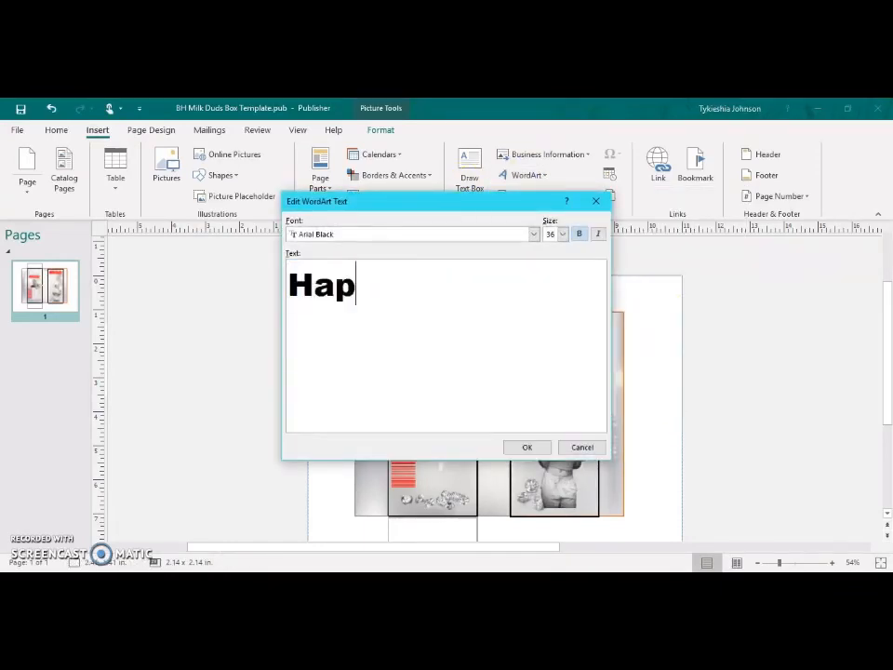
pyautogui.press('BackSpace')
pyautogui.press('BackSpace')
pyautogui.press('BackSpace')
pyautogui.press('BackSpace')
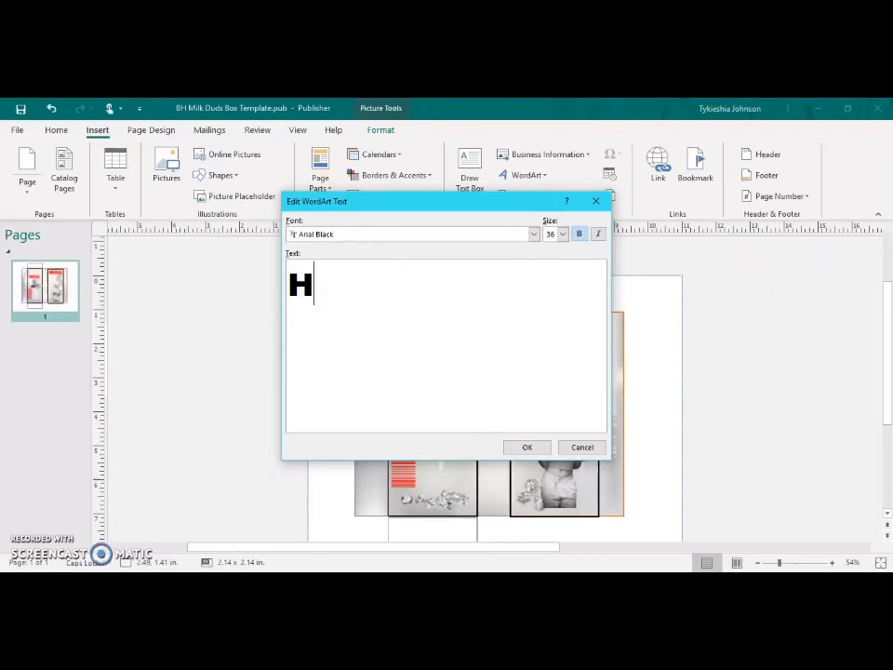
pyautogui.write('Cong')
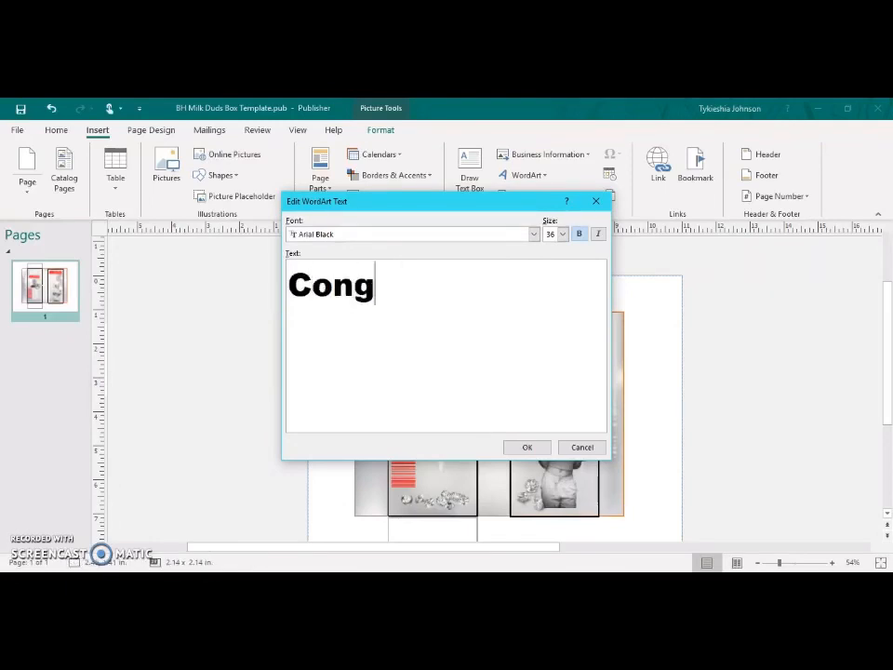
pyautogui.write('rats')
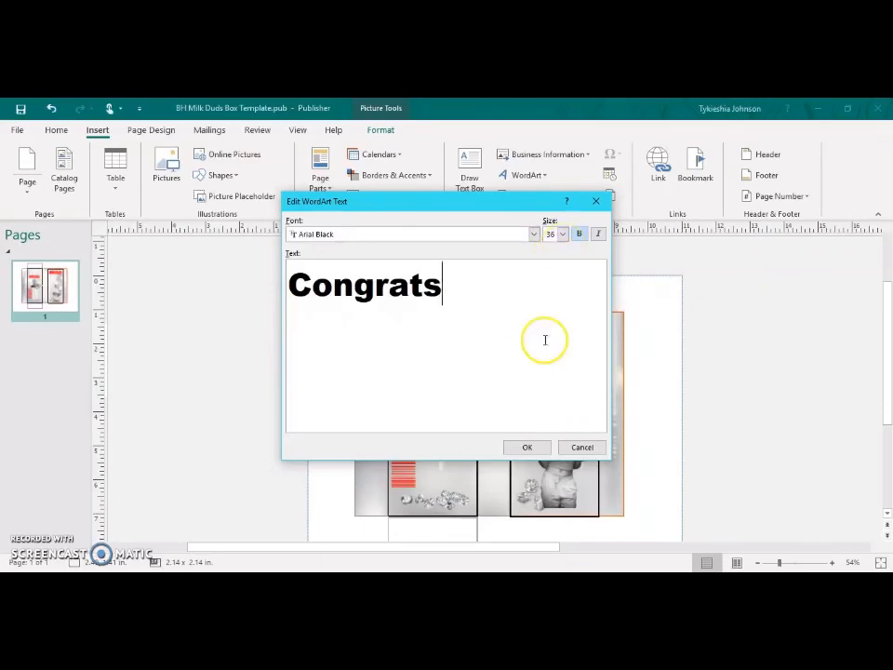
pyautogui.click(527, 448)
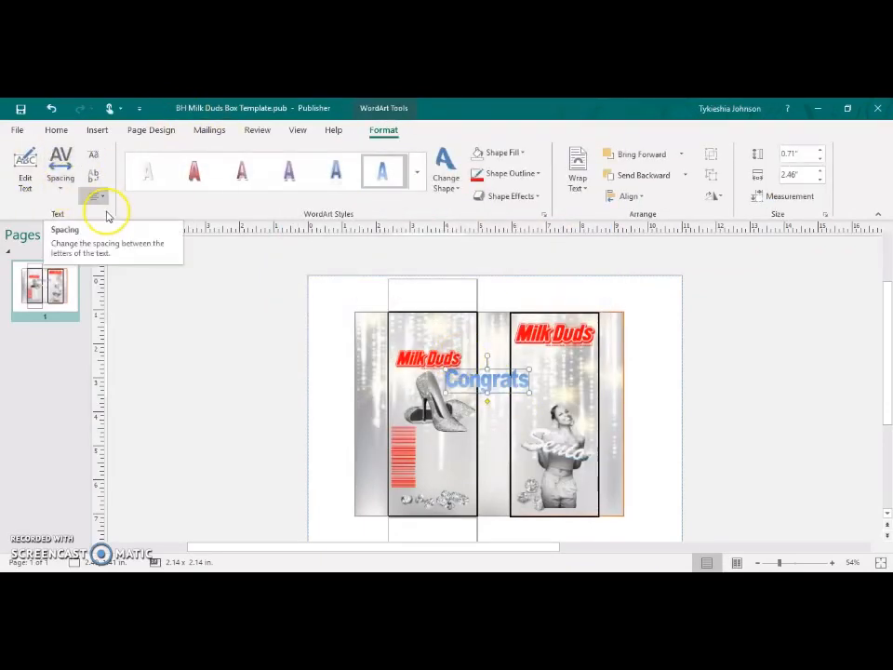
# - Make the Congrats WordArt vertical and stretch it to about 5.29 x 0.84 in on the narrow panel between the two large panels
pyautogui.click(94, 163)
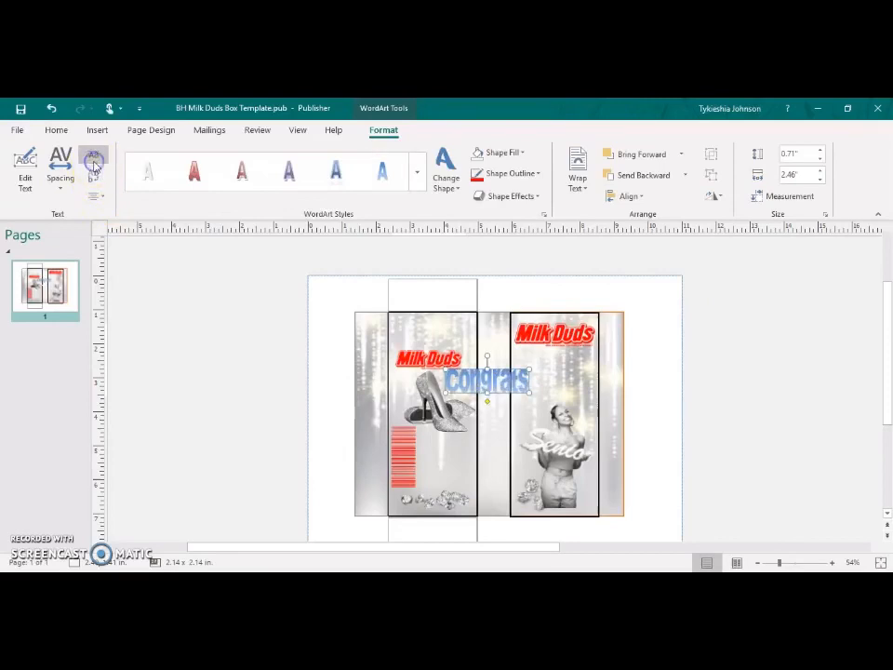
pyautogui.click(96, 182)
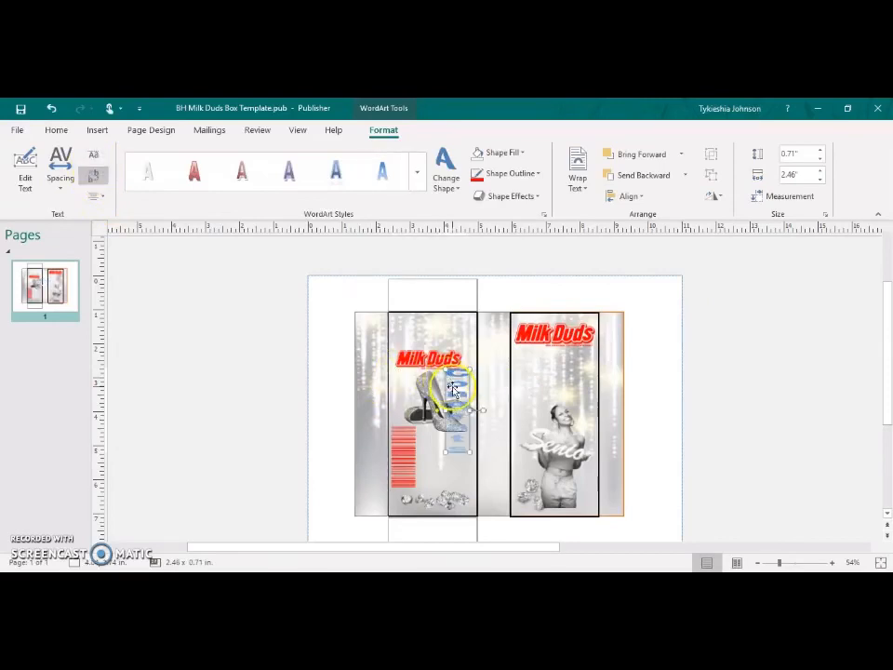
pyautogui.moveTo(455, 387); pyautogui.dragTo(493, 410)
pyautogui.moveTo(477, 451); pyautogui.dragTo(495, 507)
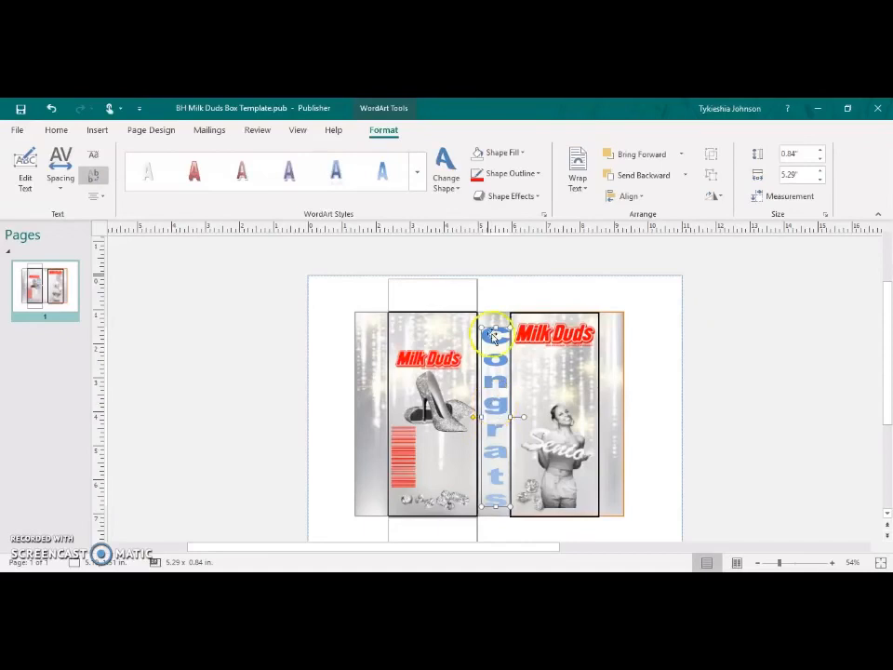
# - Fill the vertical Congrats WordArt with the standard red
pyautogui.click(480, 151)
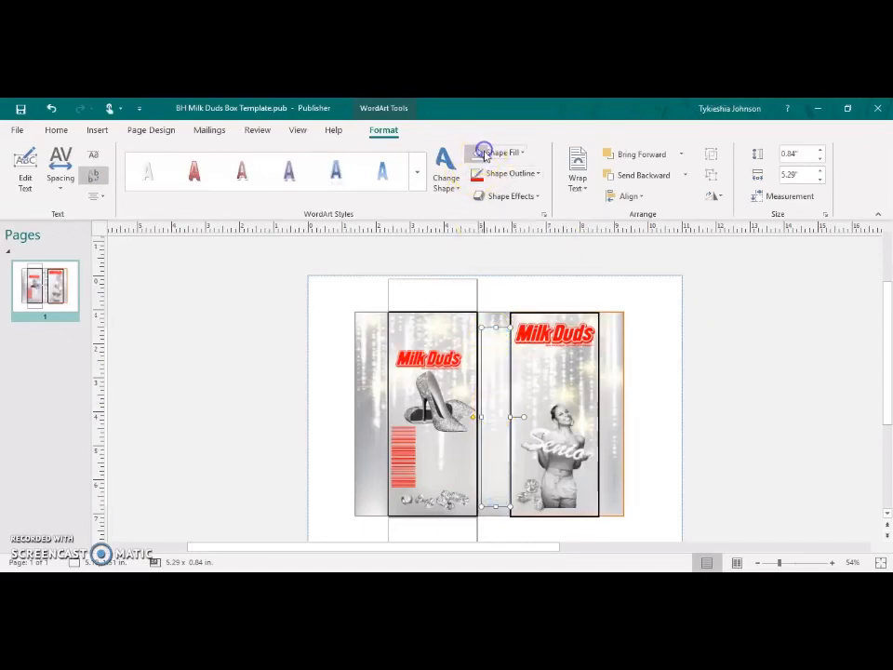
pyautogui.click(496, 154)
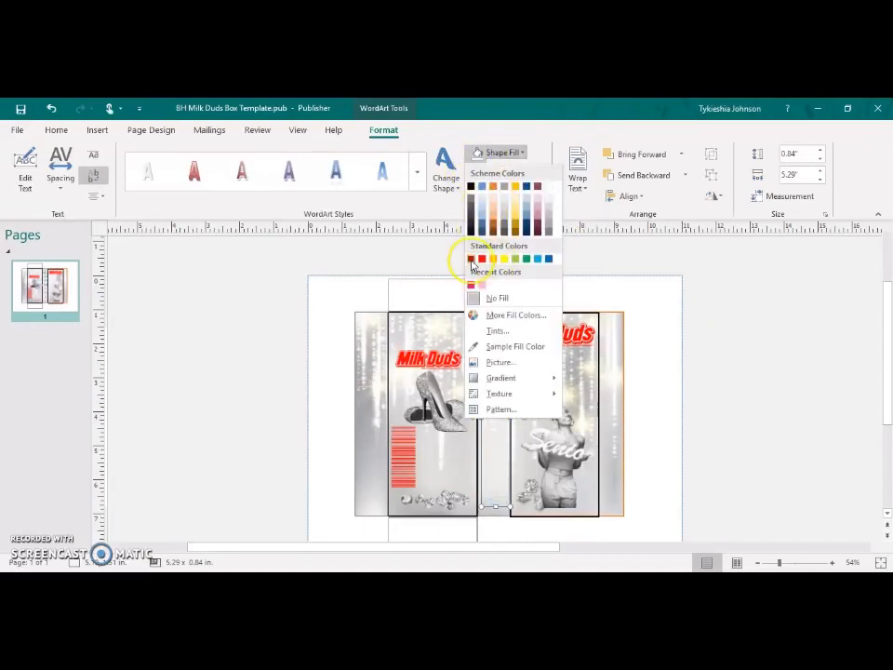
pyautogui.click(483, 261)
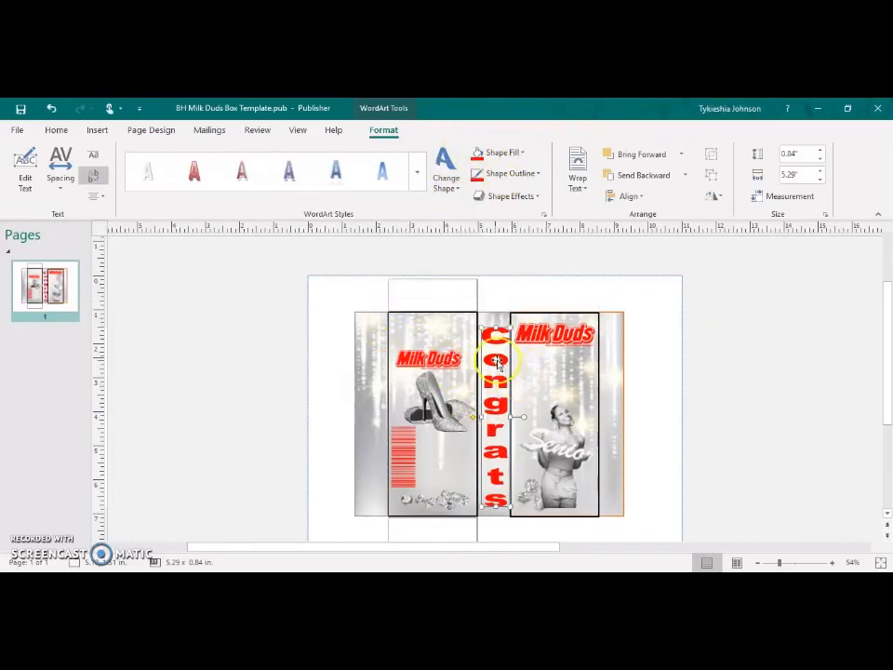
# - Duplicate the red Congrats WordArt and place the copy on the narrow side panel before the first large panel
pyautogui.rightClick(496, 361)
pyautogui.click(534, 377)
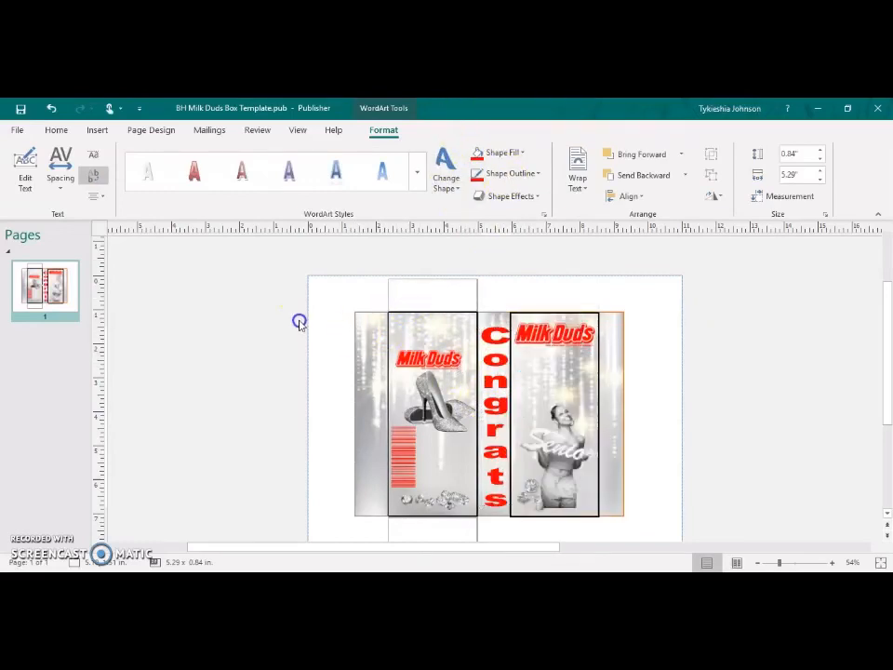
pyautogui.click(307, 337)
pyautogui.rightClick(307, 337)
pyautogui.click(325, 360)
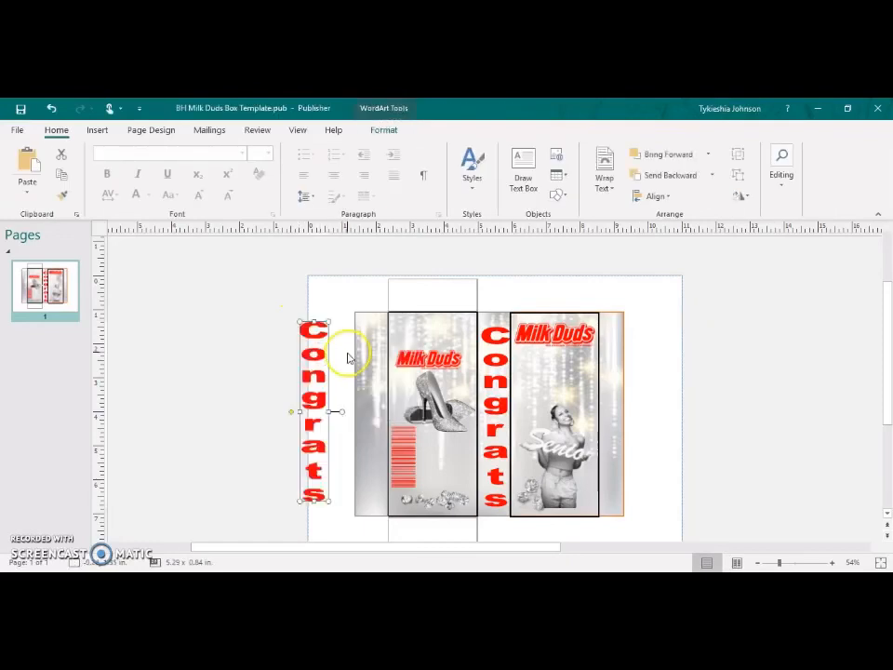
pyautogui.moveTo(321, 342); pyautogui.dragTo(378, 343)
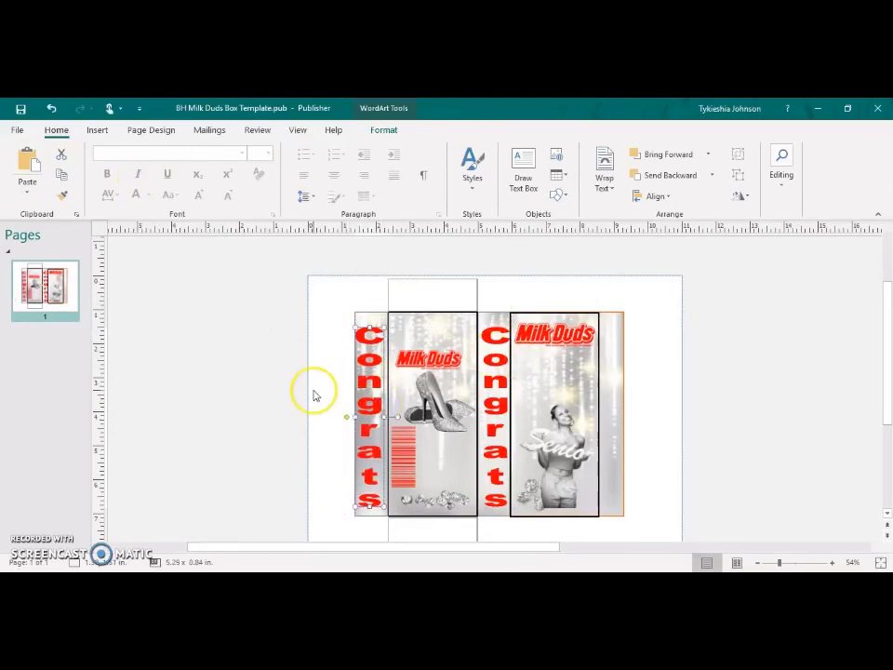
pyautogui.click(383, 132)
pyautogui.click(23, 166)
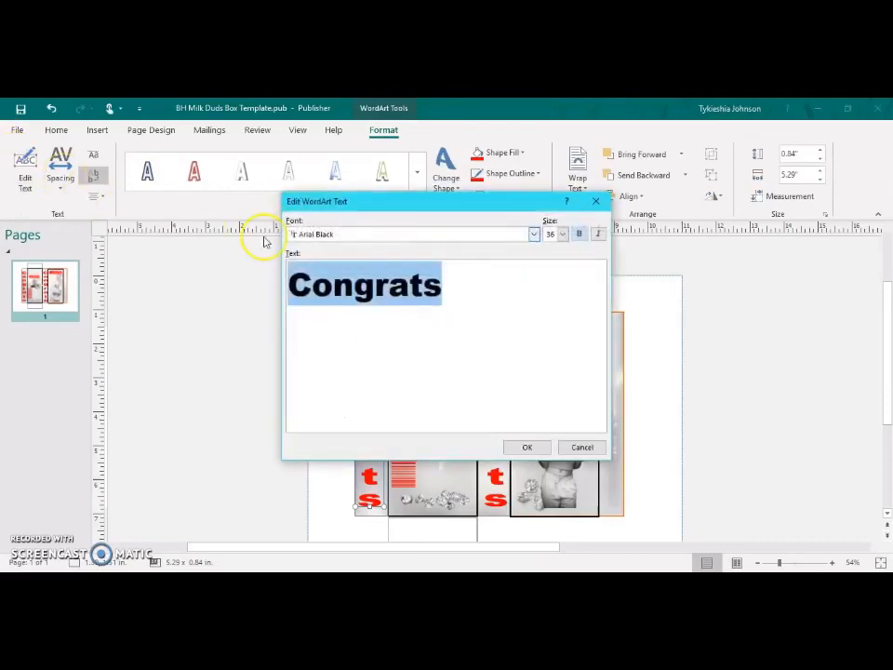
pyautogui.click(361, 235)
pyautogui.scroll(-5, 352, 284)
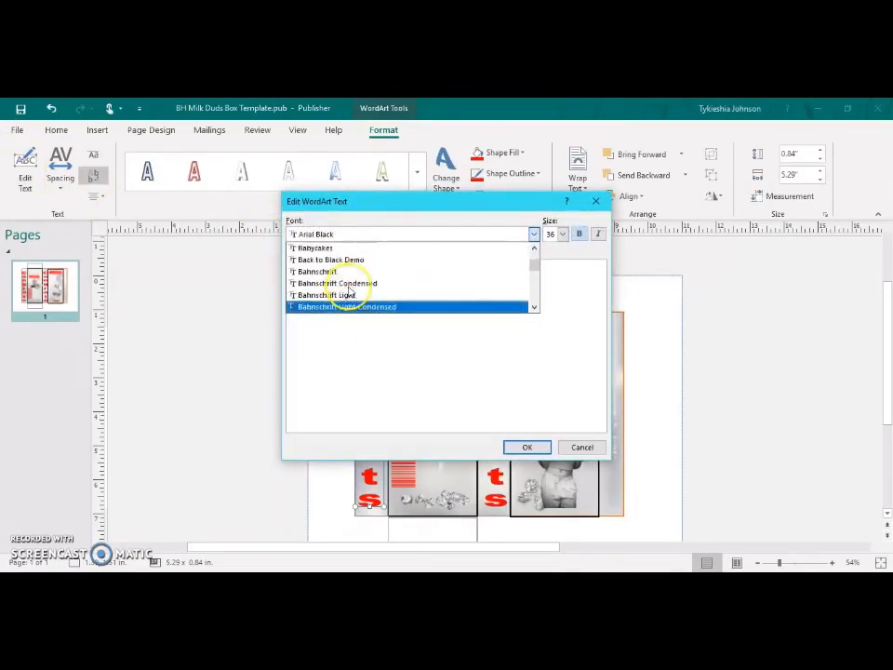
pyautogui.scroll(2, 349, 295)
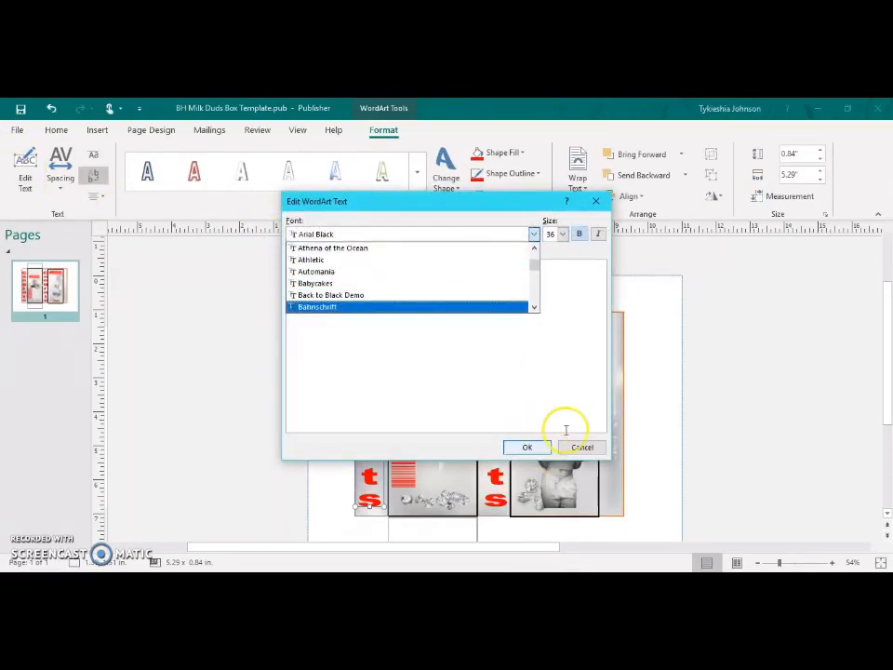
pyautogui.click(597, 208)
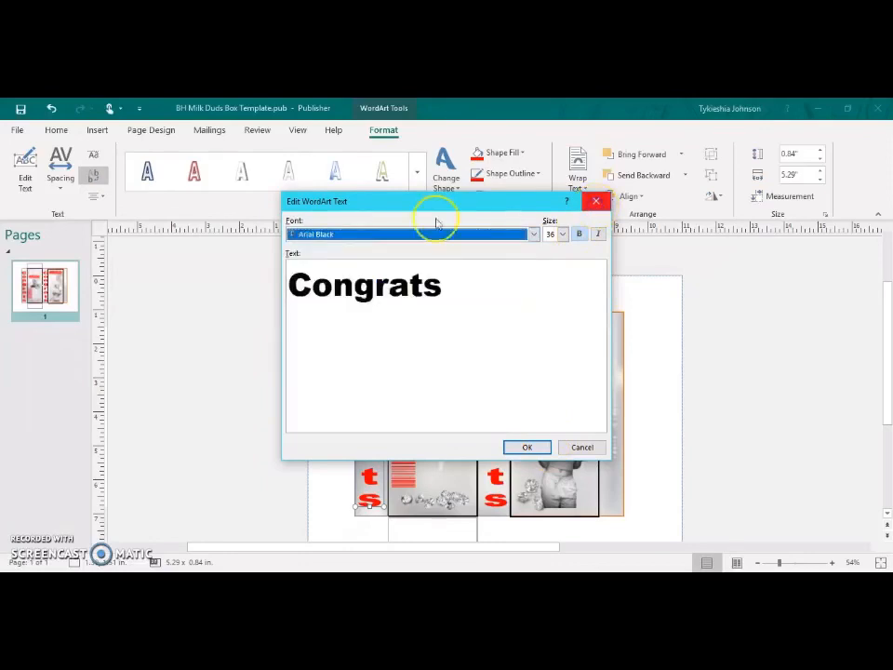
pyautogui.click(582, 446)
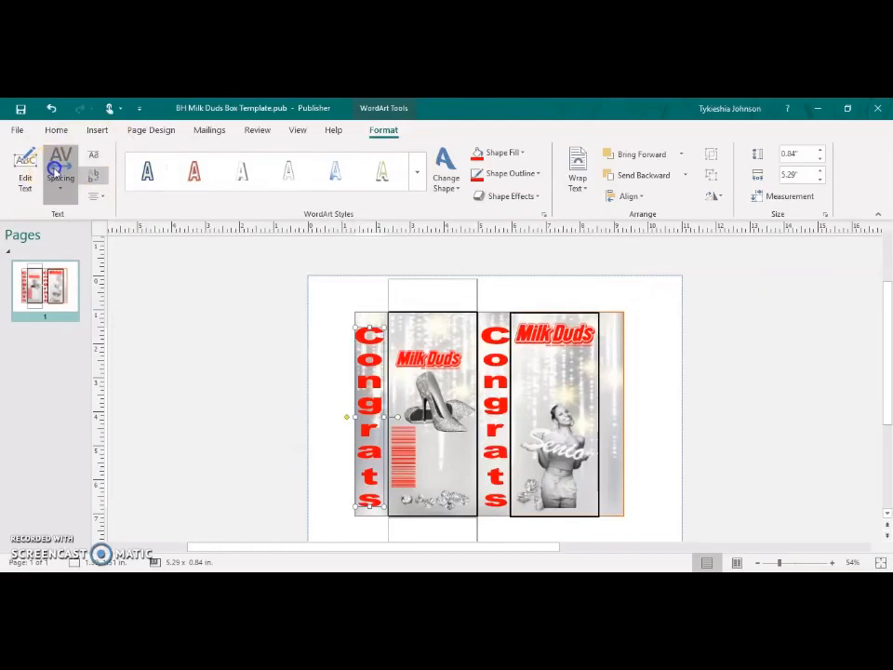
# - Try Very Tight and Very Loose letter spacing on the vertical Congrats WordArt before the first large panel
pyautogui.click(57, 172)
pyautogui.click(75, 220)
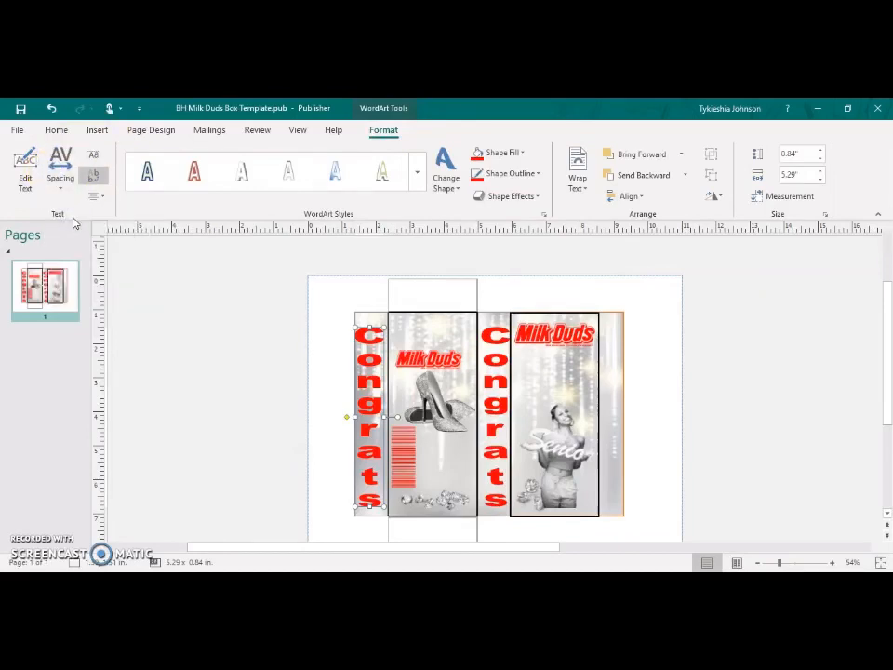
pyautogui.click(59, 199)
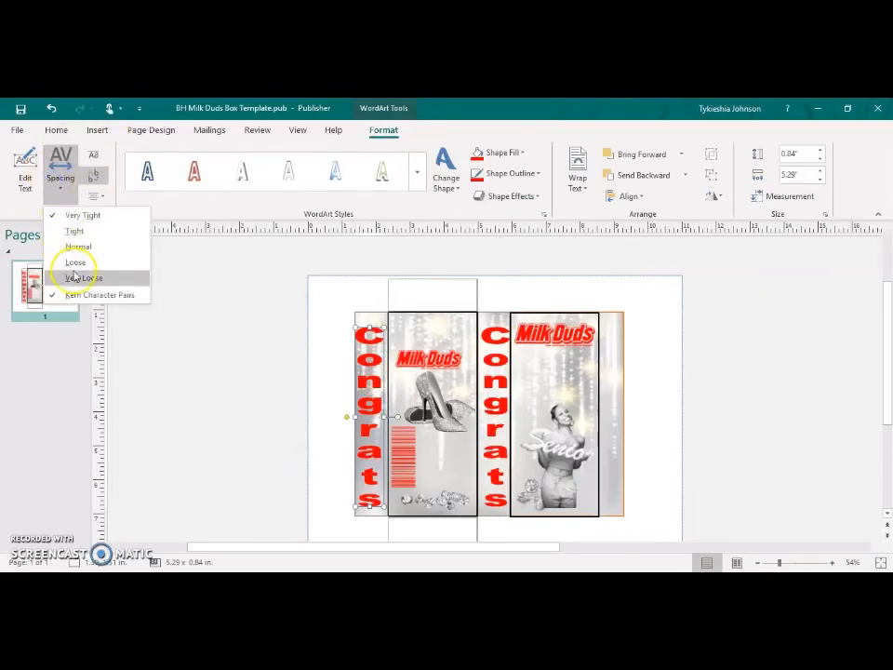
pyautogui.click(75, 274)
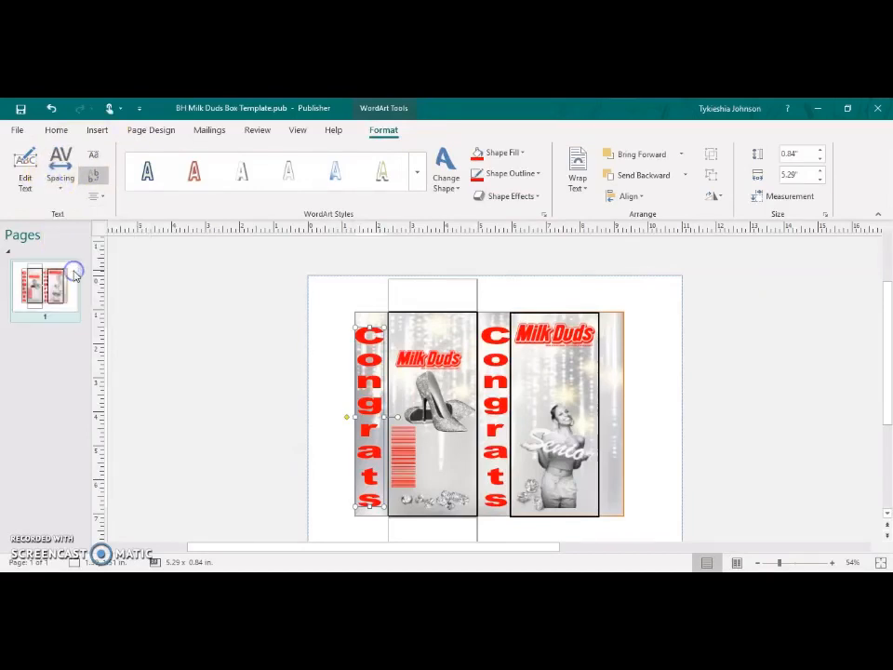
# - Turn the selected Congrats WordArt horizontal, set its spacing to Very Tight and move it partly off the page
pyautogui.click(62, 182)
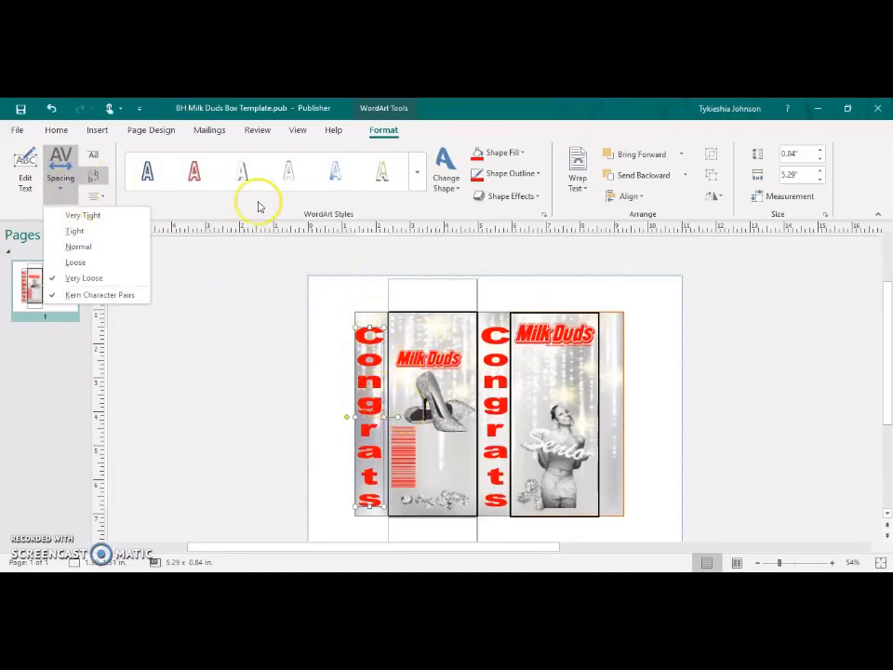
pyautogui.click(101, 176)
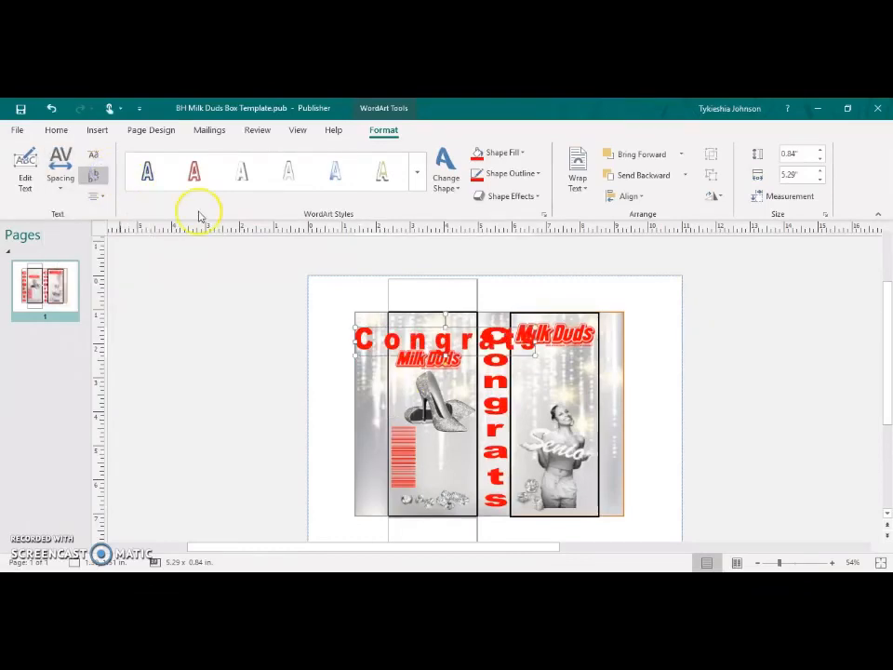
pyautogui.click(61, 167)
pyautogui.click(85, 213)
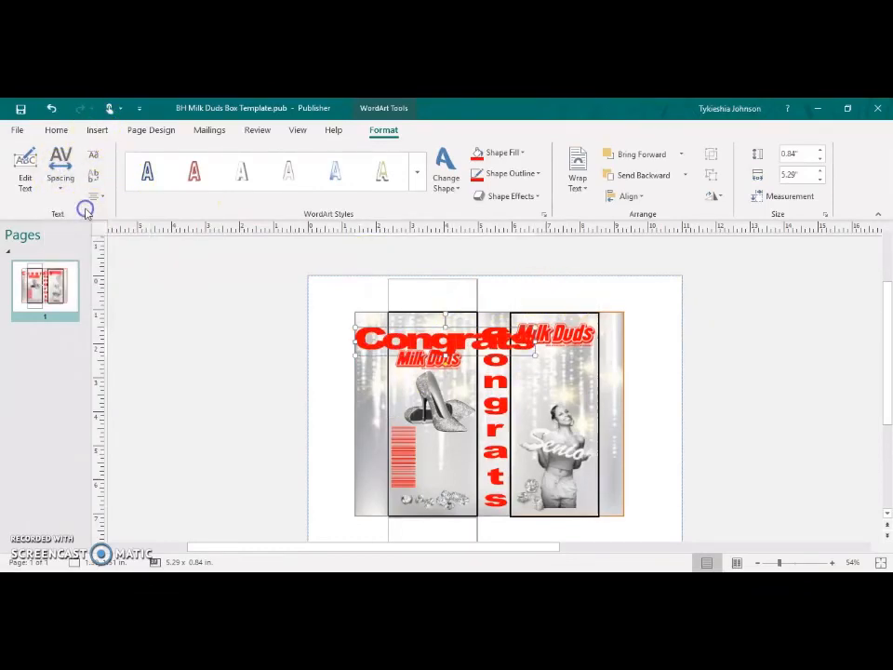
pyautogui.moveTo(394, 343); pyautogui.dragTo(272, 312)
# - Try Normal and Very Loose letter spacing on the horizontal Congrats WordArt
pyautogui.click(61, 167)
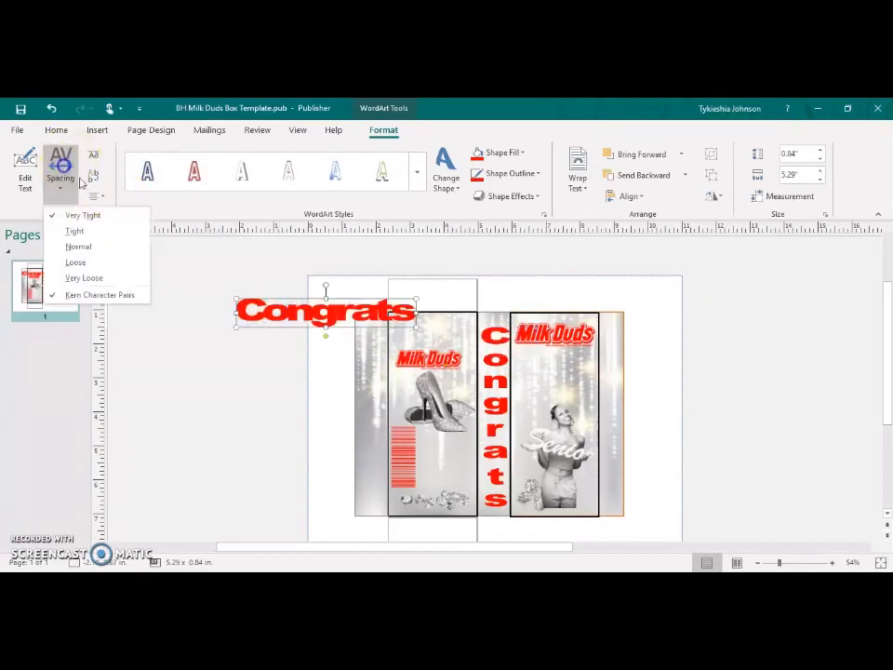
pyautogui.click(85, 245)
pyautogui.click(61, 167)
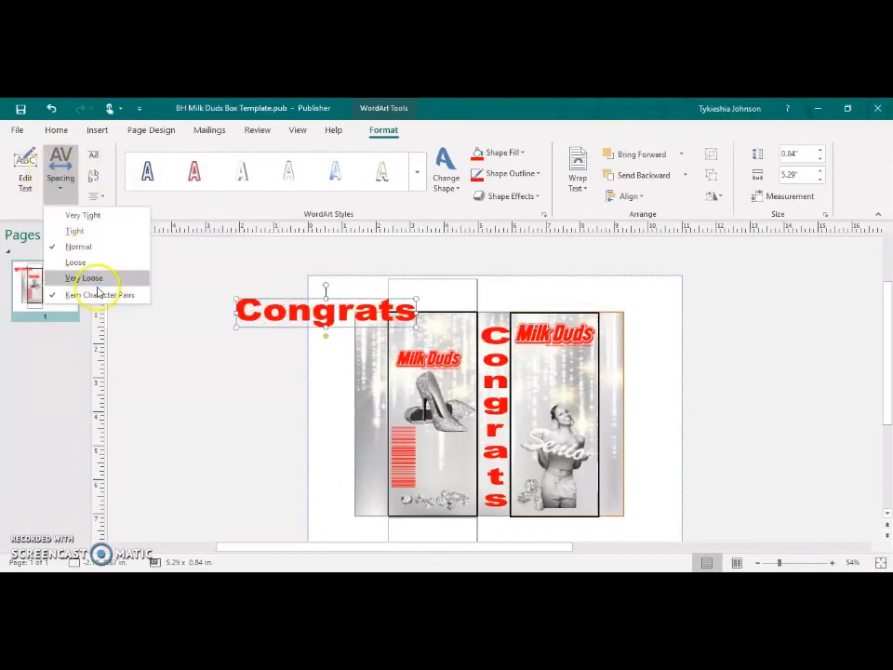
pyautogui.click(86, 280)
# - Set the Congrats WordArt to Very Tight spacing, make it vertical and place it on the narrow panel before the first large panel
pyautogui.click(55, 175)
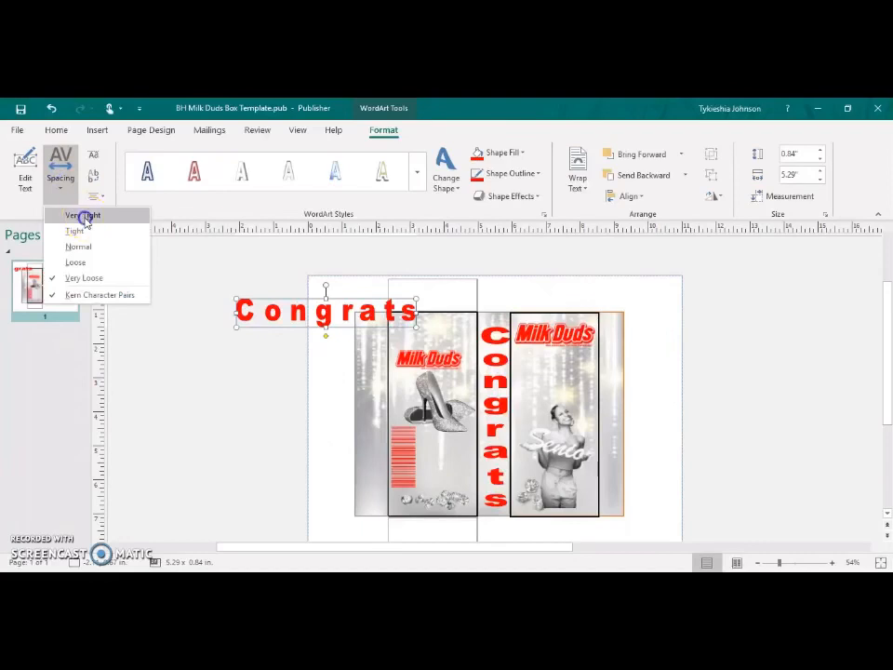
pyautogui.click(86, 213)
pyautogui.click(94, 177)
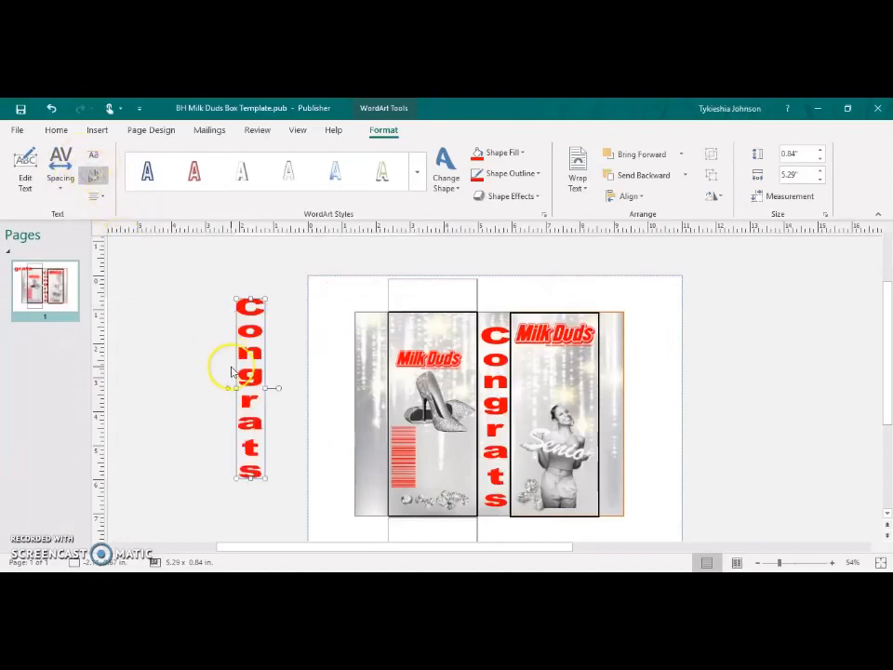
pyautogui.moveTo(305, 365); pyautogui.dragTo(371, 357)
# - Fill the two flap rectangles above and below the heels panel with red
pyautogui.click(561, 343)
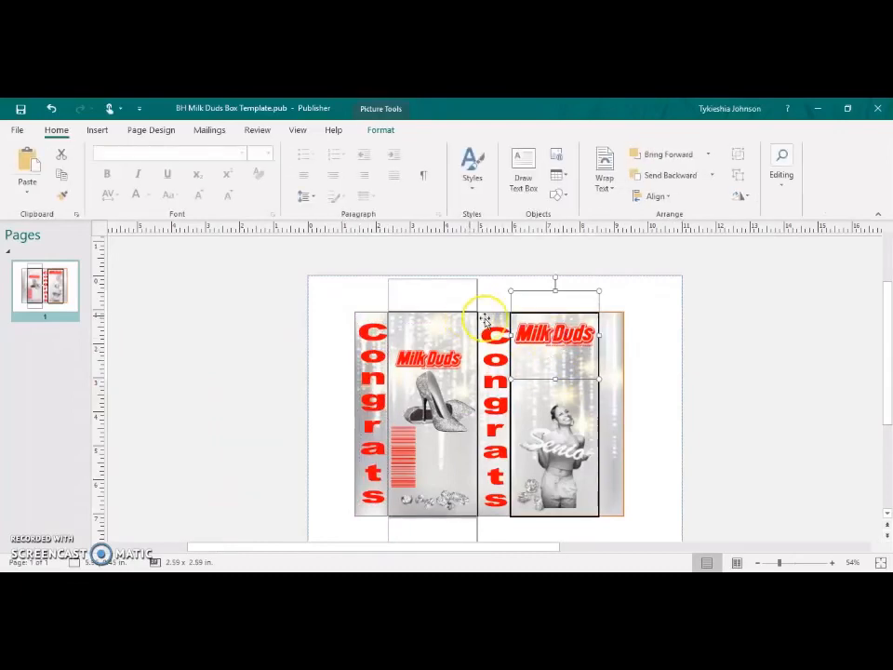
pyautogui.click(447, 298)
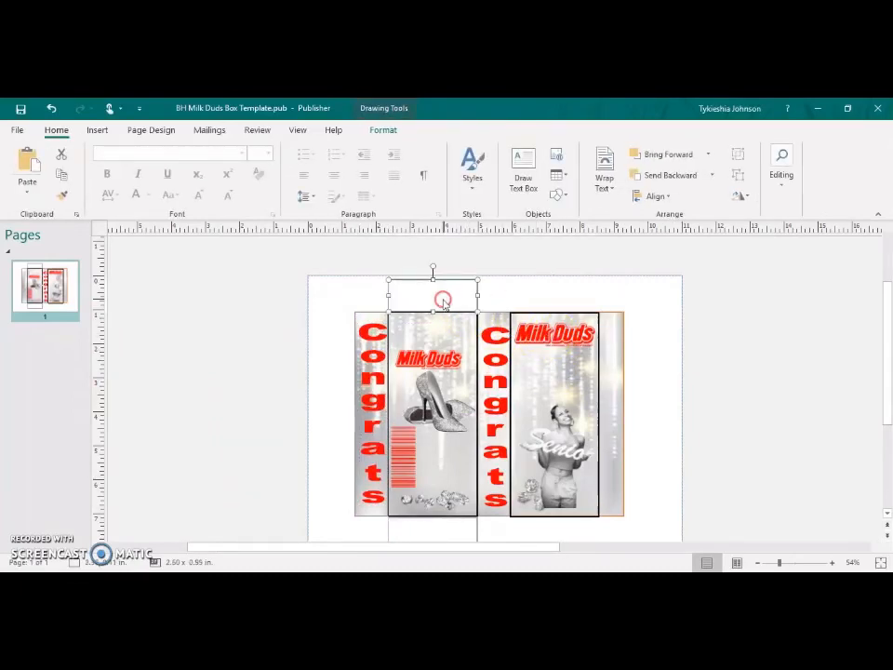
pyautogui.rightClick(443, 300)
pyautogui.click(453, 279)
pyautogui.click(457, 533)
pyautogui.scroll(-1, 470, 349)
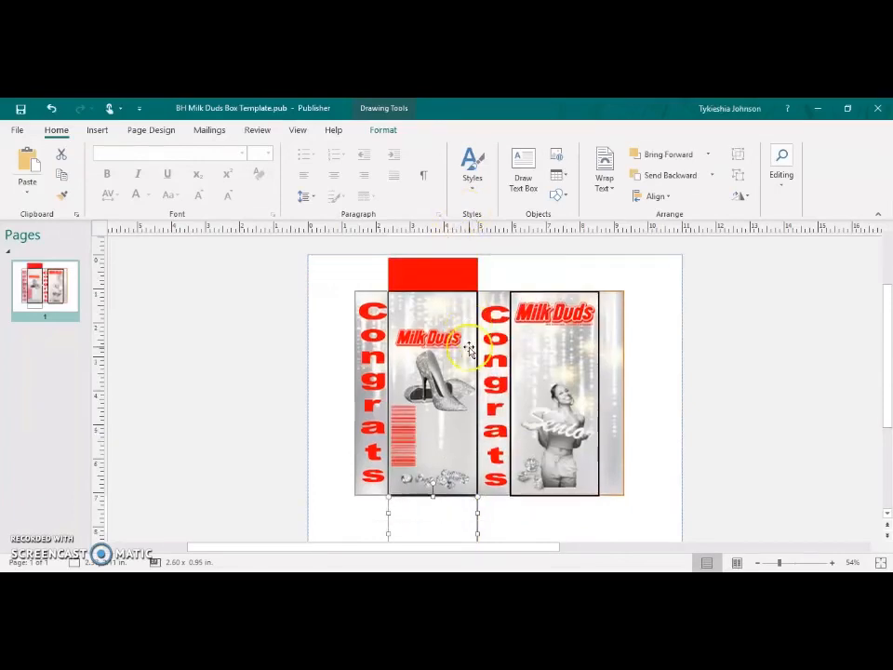
pyautogui.click(391, 136)
pyautogui.click(463, 151)
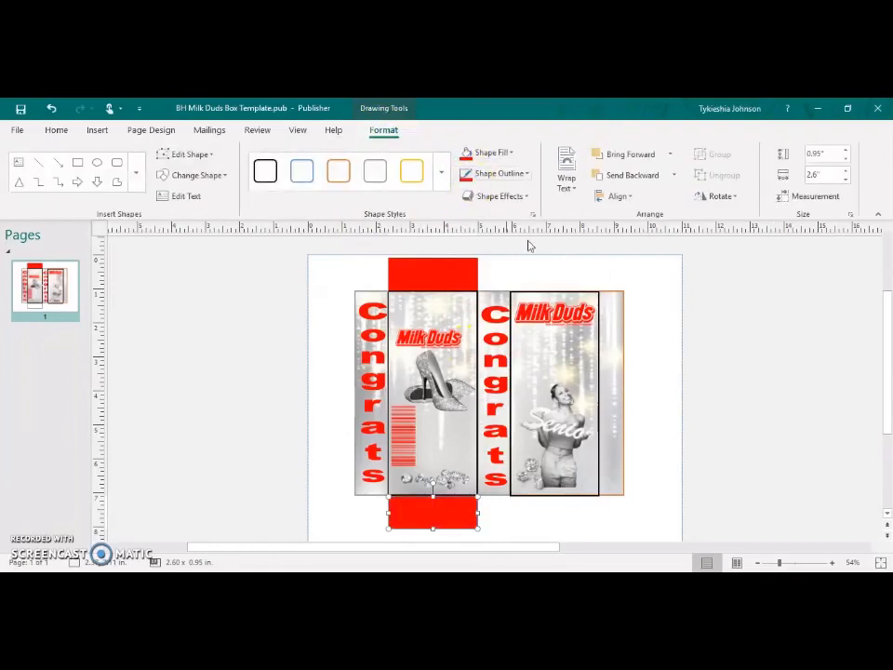
# - Delete the outline rectangles around both large panels and the narrow panel between them
pyautogui.click(634, 310)
pyautogui.click(481, 307)
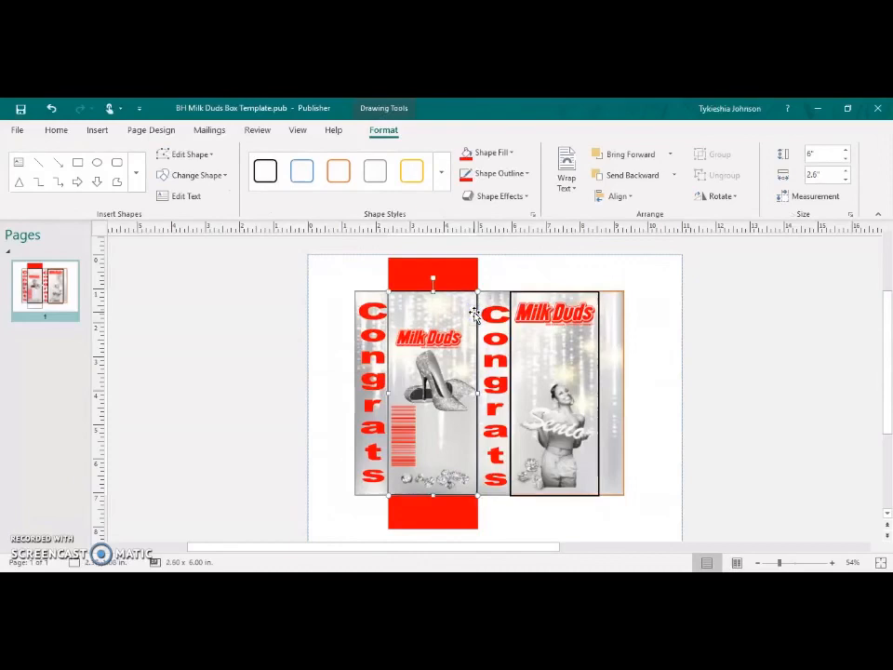
pyautogui.click(522, 294)
pyautogui.click(503, 297)
pyautogui.click(519, 298)
pyautogui.click(522, 294)
pyautogui.click(523, 297)
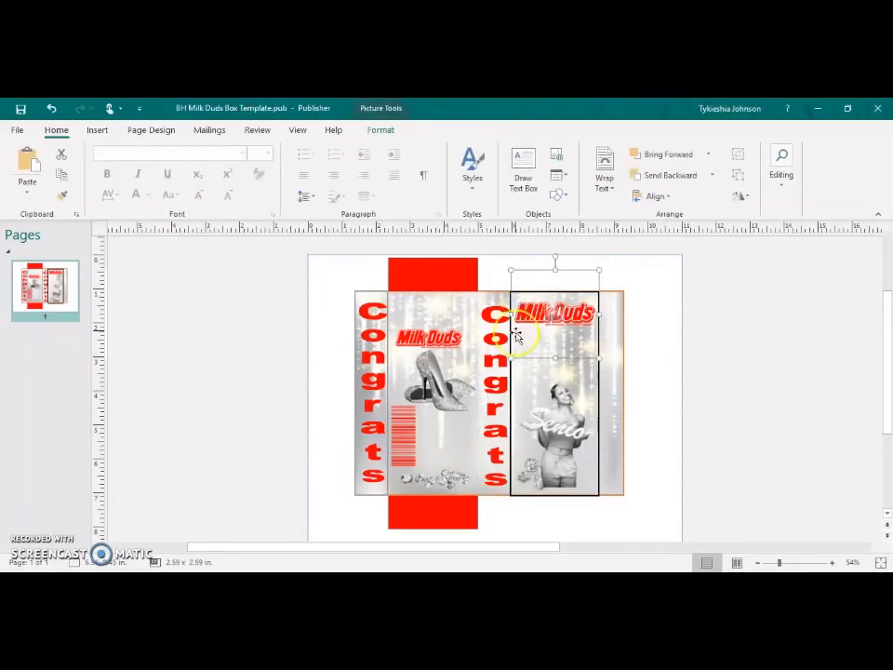
pyautogui.click(513, 411)
pyautogui.press('Delete')
# - Try a red fill on the narrow side panel before the heels panel, and set it back to No Fill
pyautogui.click(386, 347)
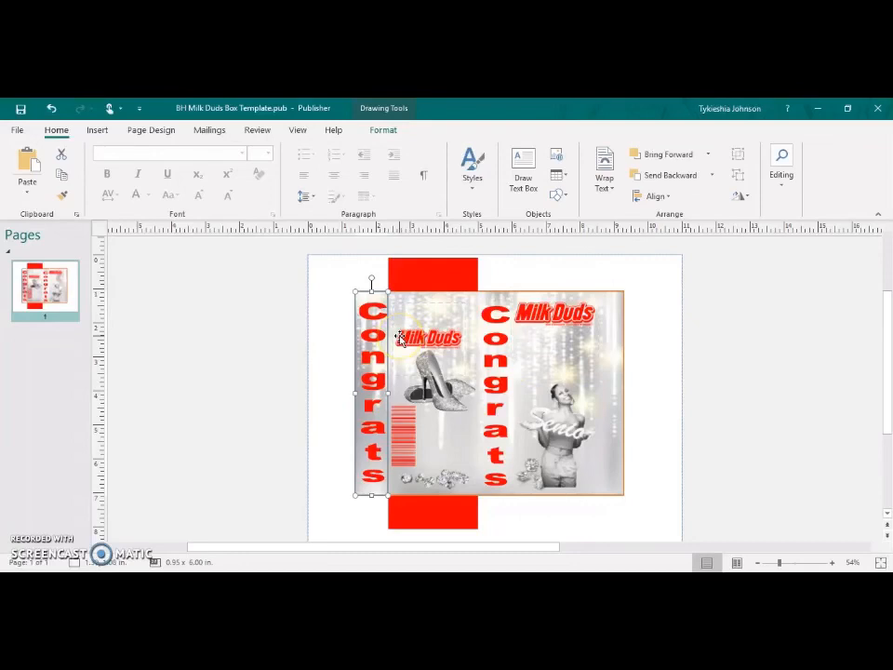
pyautogui.click(382, 131)
pyautogui.click(467, 154)
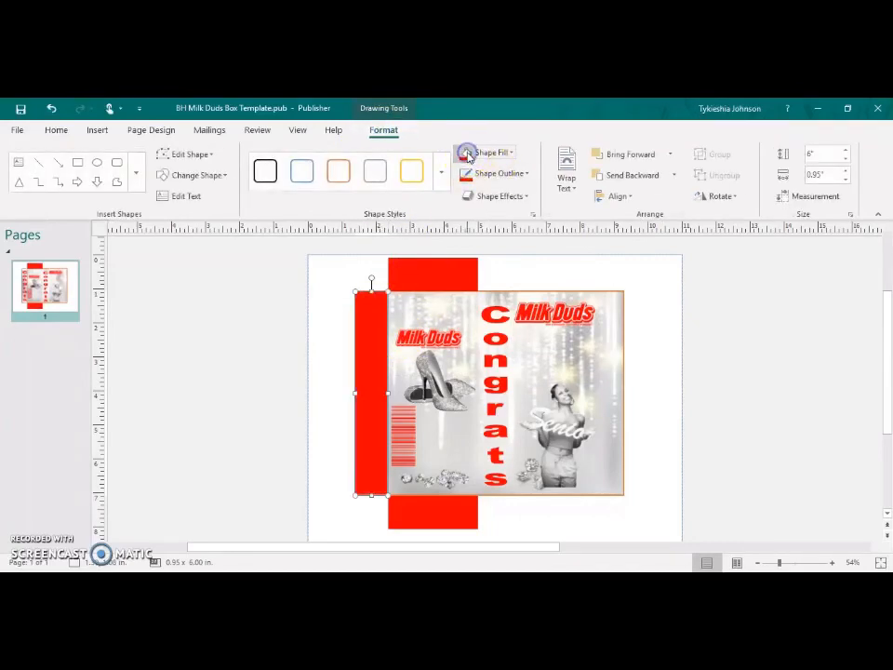
pyautogui.click(500, 153)
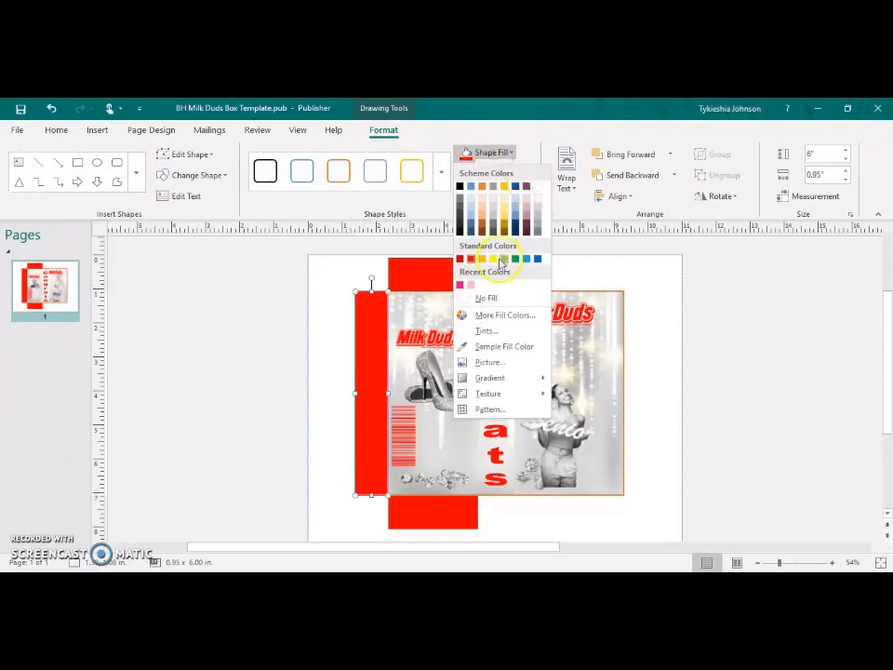
pyautogui.click(496, 296)
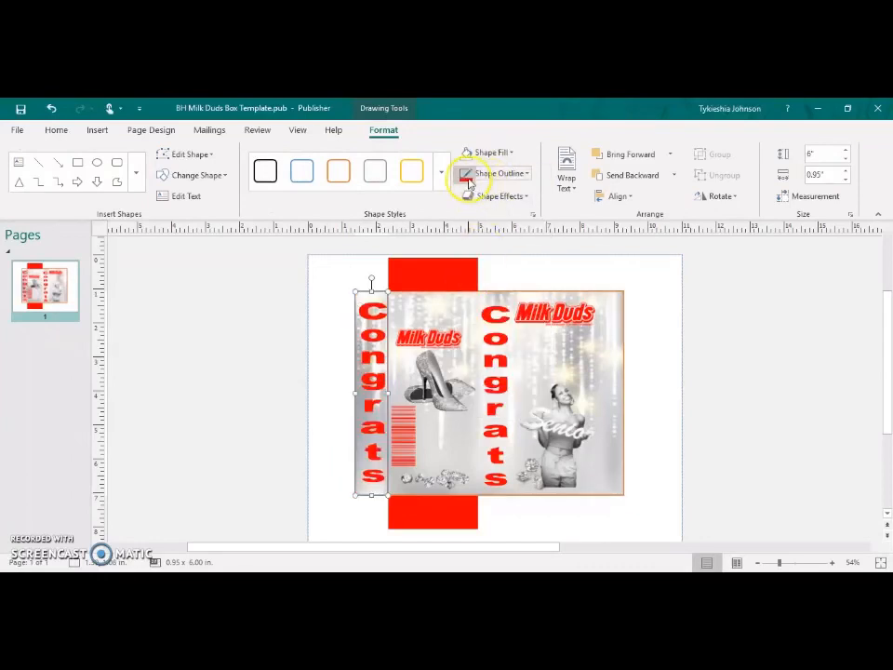
# - Give the narrow side panel before the heels panel a red 4½ pt outline
pyautogui.click(502, 174)
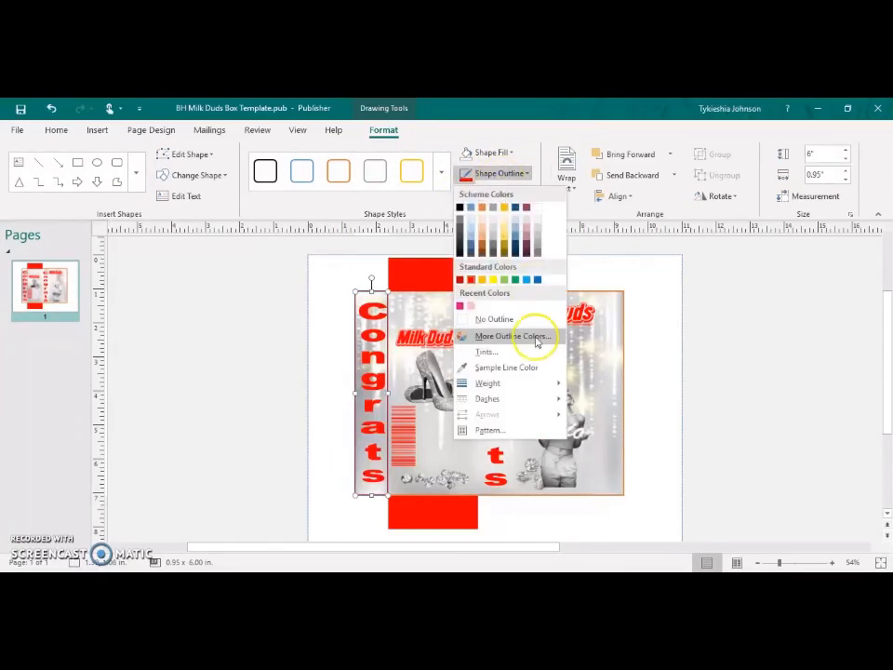
pyautogui.moveTo(540, 385)
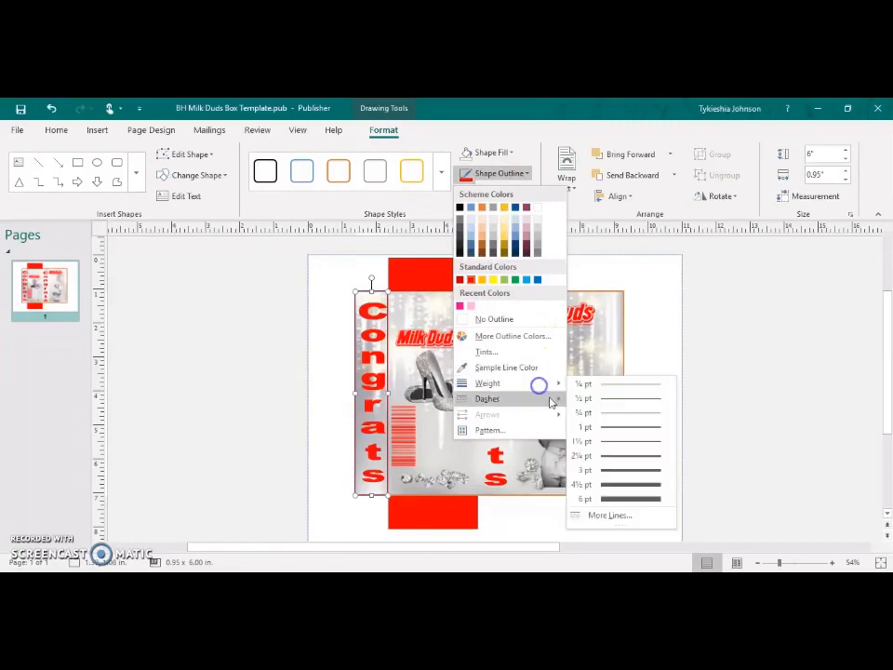
pyautogui.click(632, 486)
pyautogui.click(699, 430)
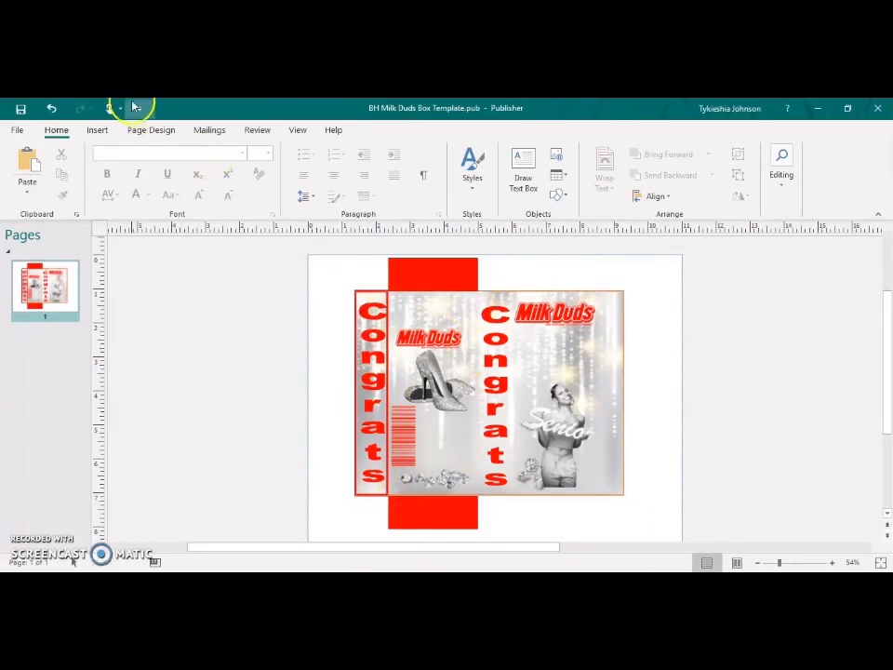
# - Undo the outline and fill changes on the narrow side panel and the deletion of the middle and portrait panel rectangles
pyautogui.click(55, 110)
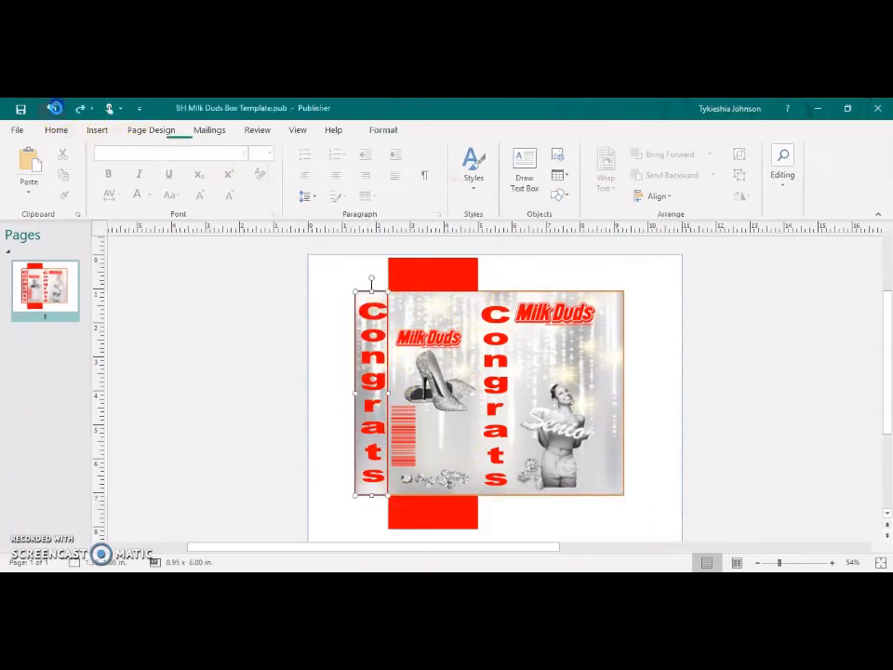
pyautogui.click(56, 110)
pyautogui.click(55, 109)
pyautogui.click(55, 108)
pyautogui.click(55, 109)
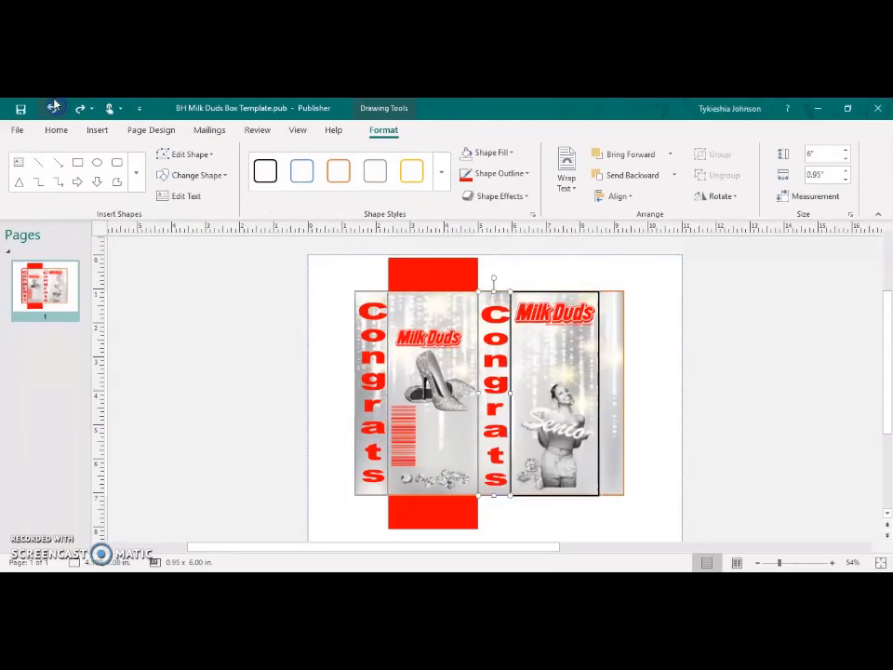
# - Delete the black outline rectangle around the large portrait panel
pyautogui.click(596, 341)
pyautogui.click(604, 357)
pyautogui.click(594, 364)
pyautogui.click(599, 354)
pyautogui.click(591, 496)
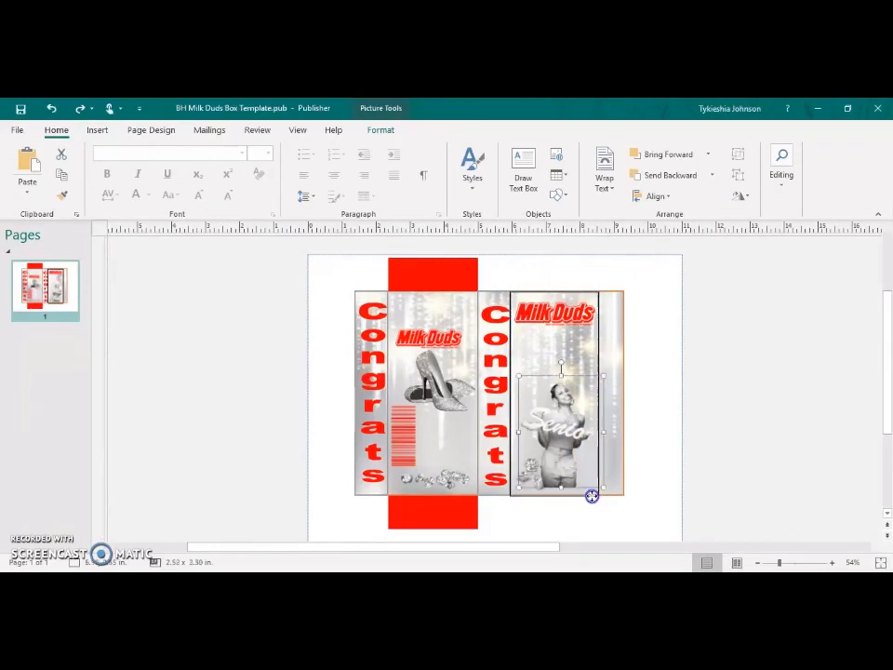
pyautogui.click(521, 467)
# - Give the narrow Congrats panel between the two large panels a red 3 pt outline
pyautogui.click(480, 321)
pyautogui.click(383, 130)
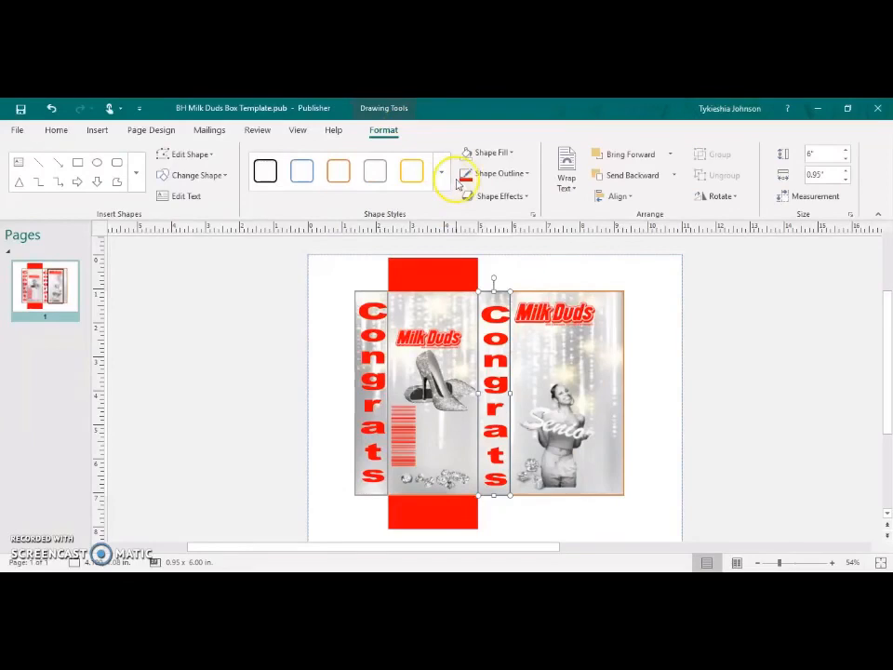
pyautogui.click(500, 173)
pyautogui.moveTo(493, 383)
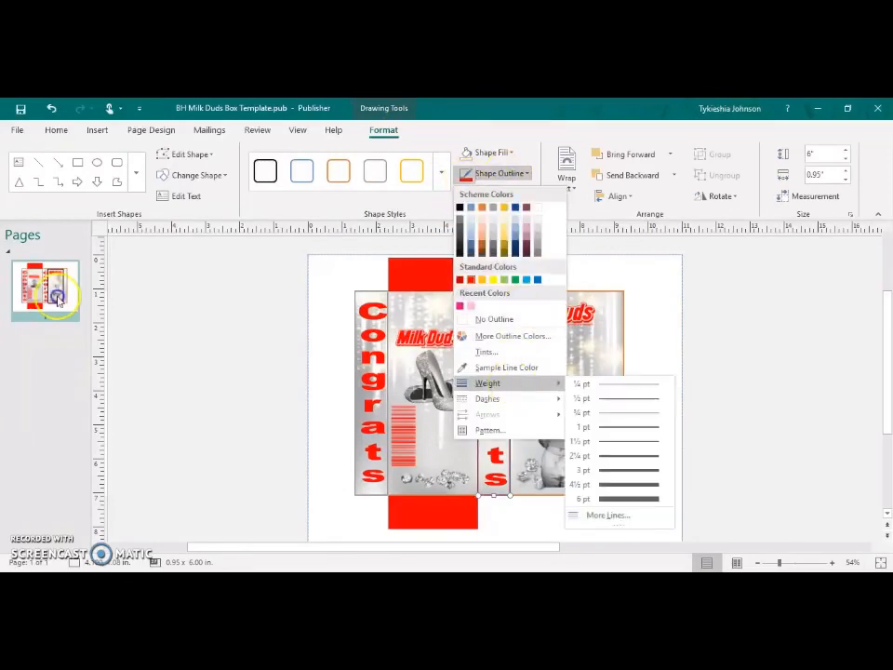
pyautogui.click(609, 465)
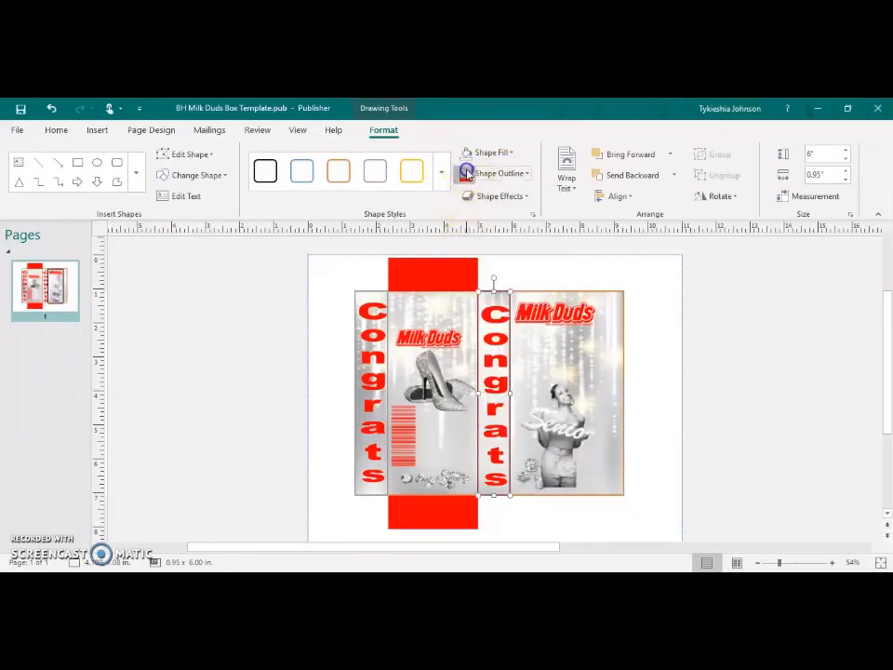
# - Apply a red 3 pt outline to the narrow Congrats panel before the heels panel
pyautogui.click(376, 296)
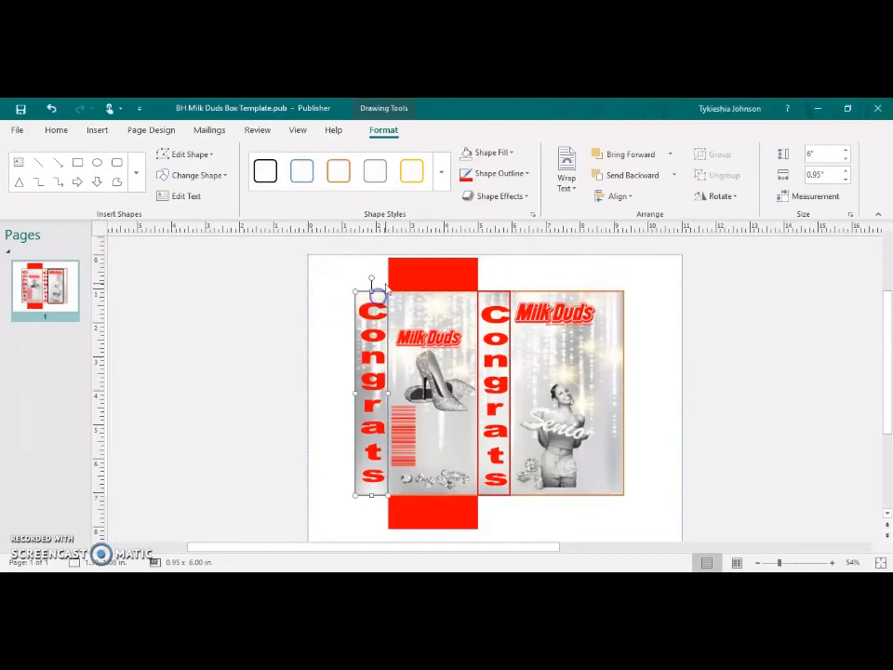
pyautogui.click(480, 174)
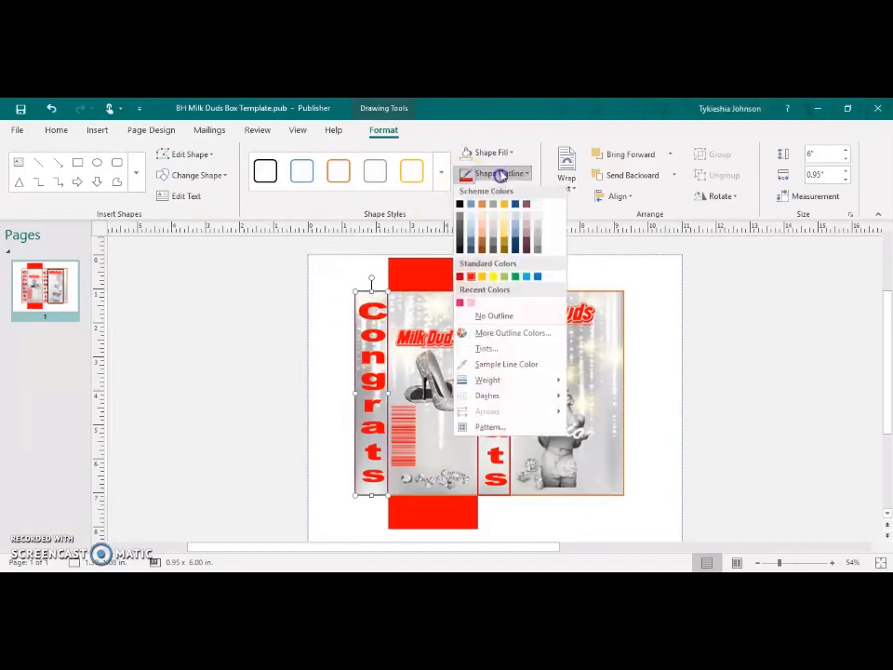
pyautogui.click(520, 383)
pyautogui.click(606, 470)
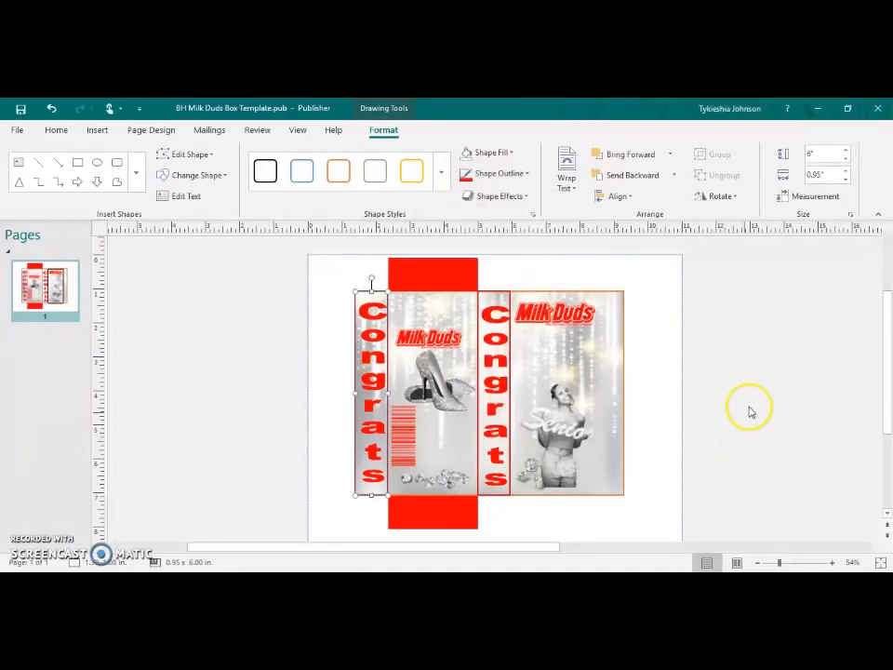
pyautogui.click(749, 400)
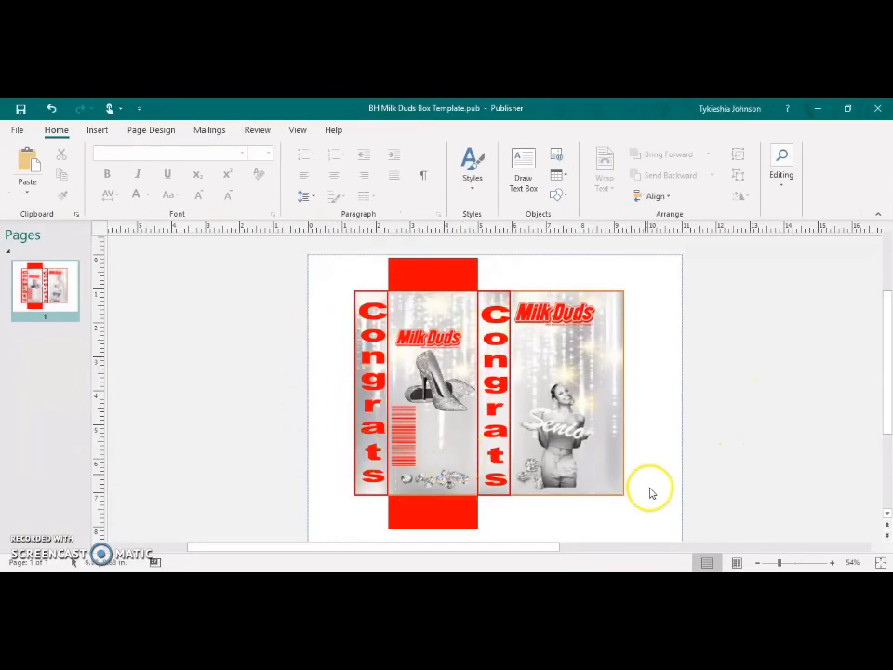
# - Start saving a copy of the wrapper in the BH Digital folder under the file name "BH Milk Duds Box grad"
pyautogui.scroll(-1, 665, 484)
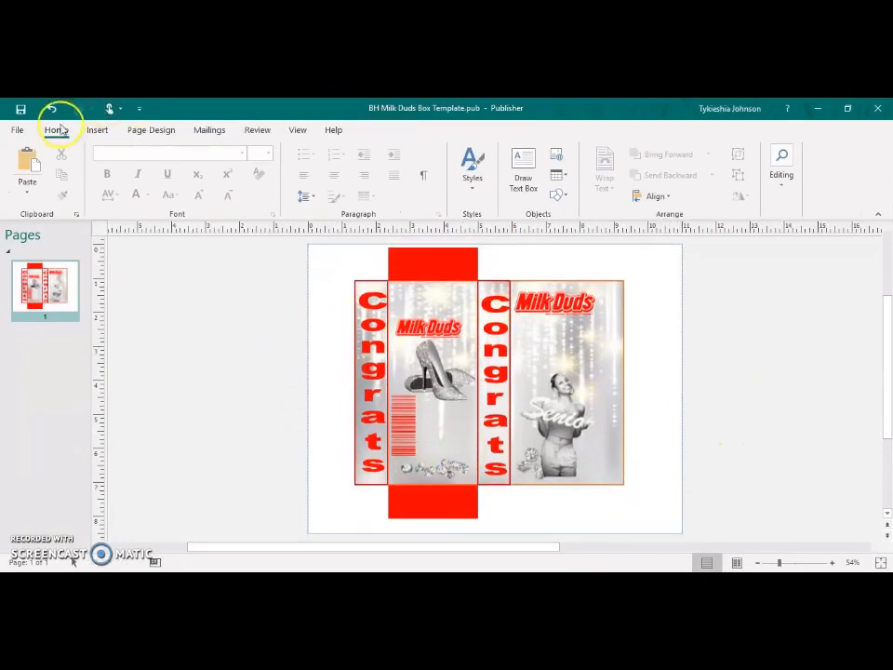
pyautogui.click(19, 132)
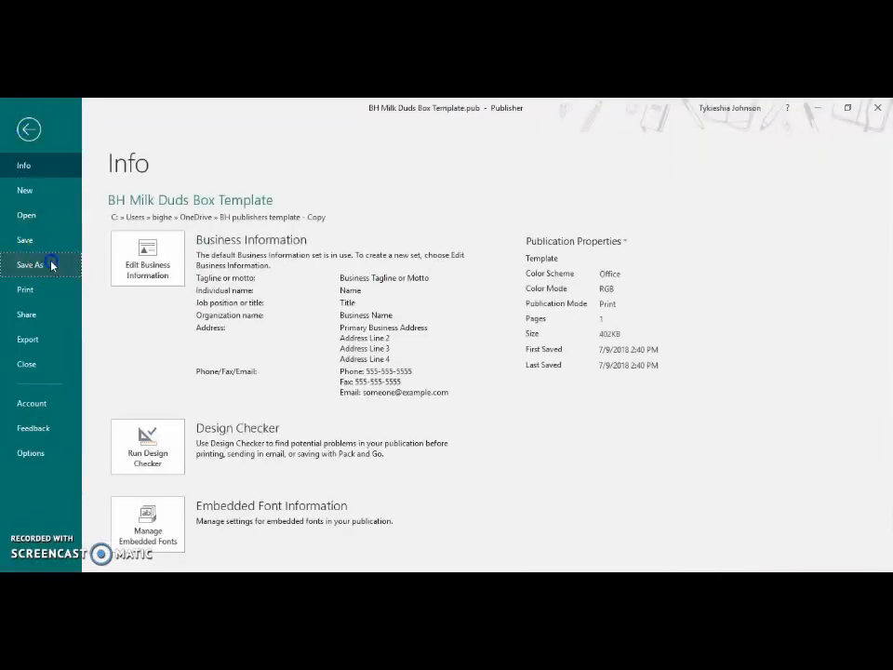
pyautogui.click(50, 262)
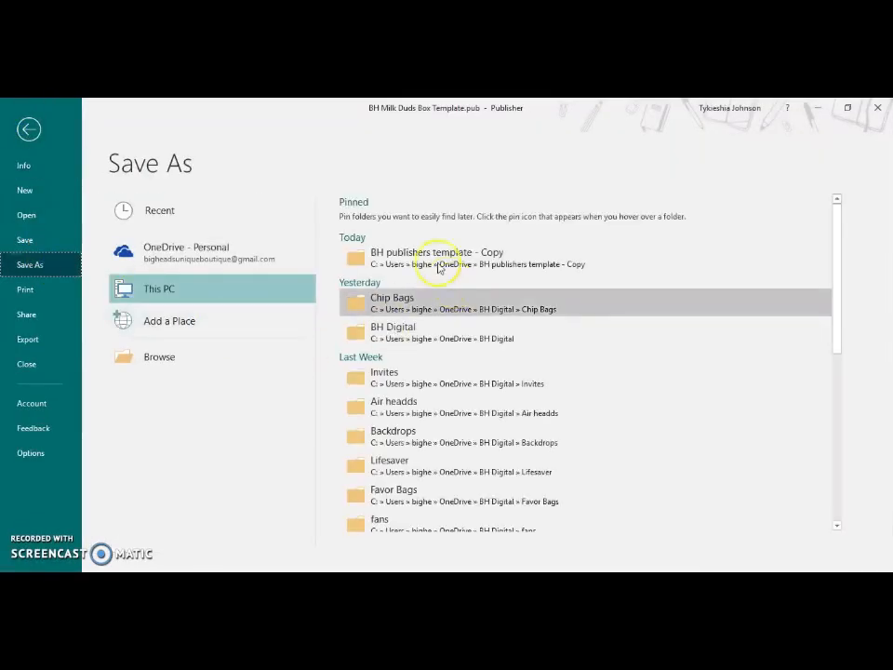
pyautogui.click(443, 338)
pyautogui.click(373, 328)
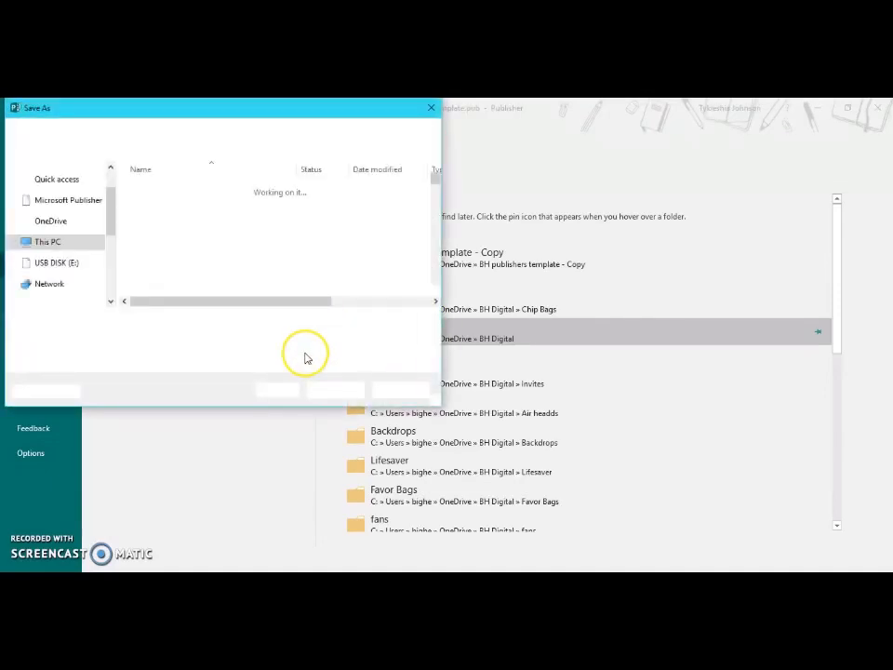
pyautogui.scroll(-2, 209, 270)
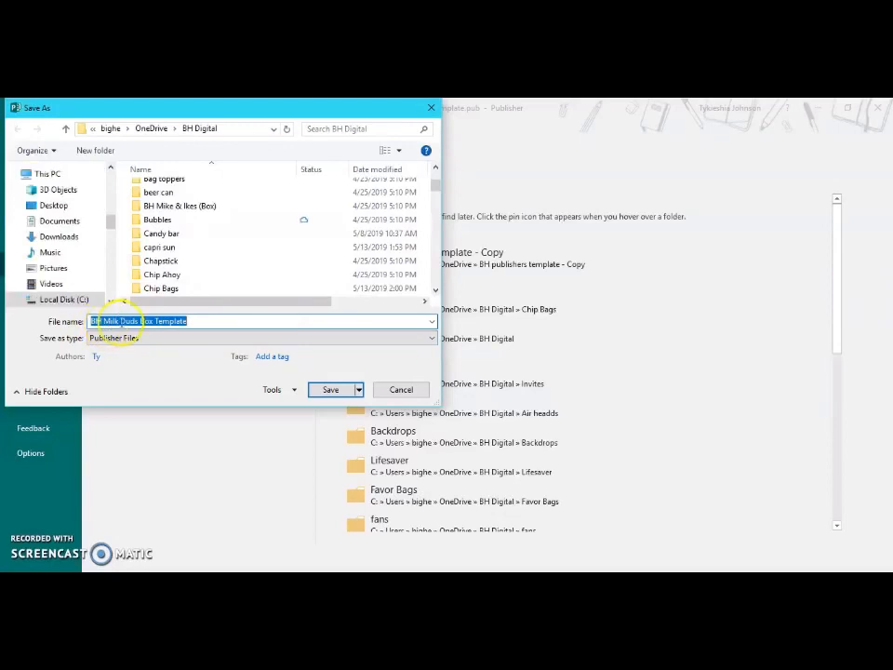
pyautogui.doubleClick(203, 321)
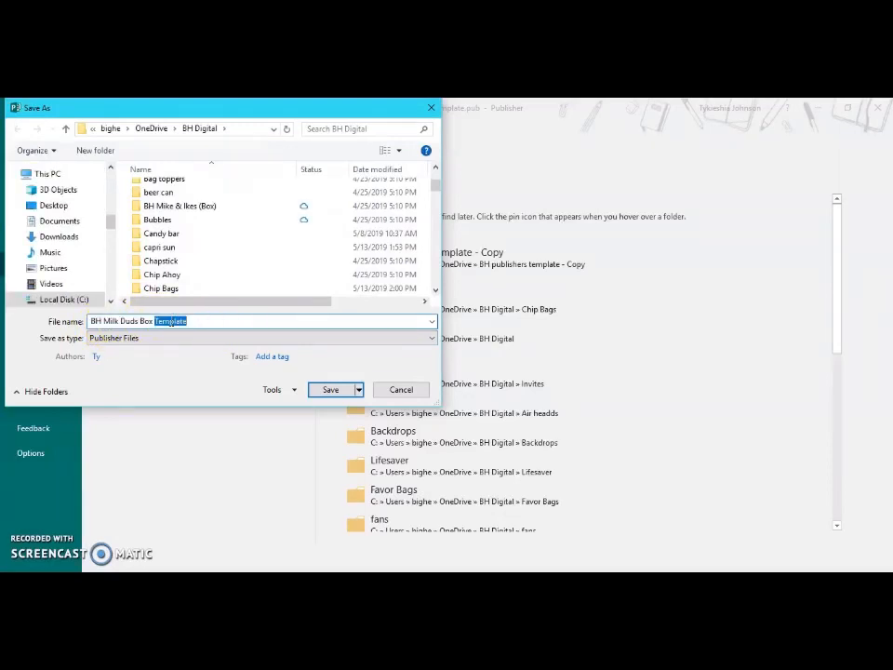
pyautogui.press('BackSpace')
pyautogui.write('grad')
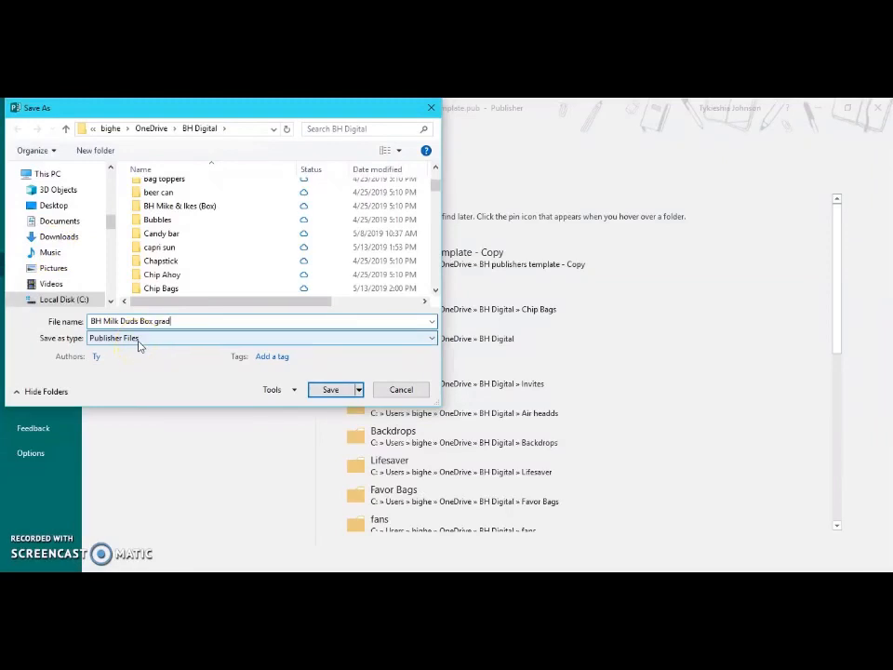
# - Set the file type of the copy being saved to PDF
pyautogui.click(285, 324)
pyautogui.click(302, 342)
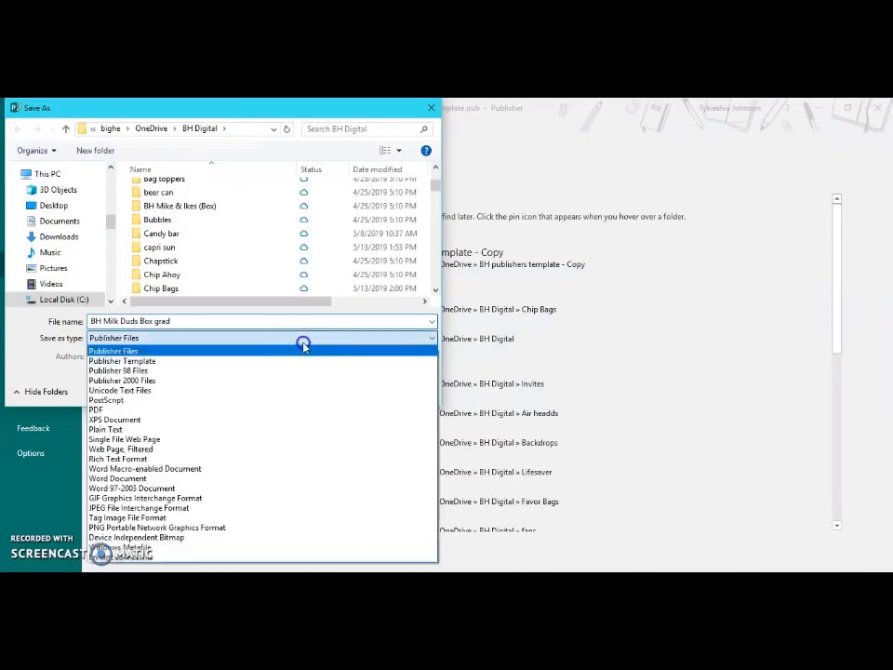
pyautogui.click(198, 407)
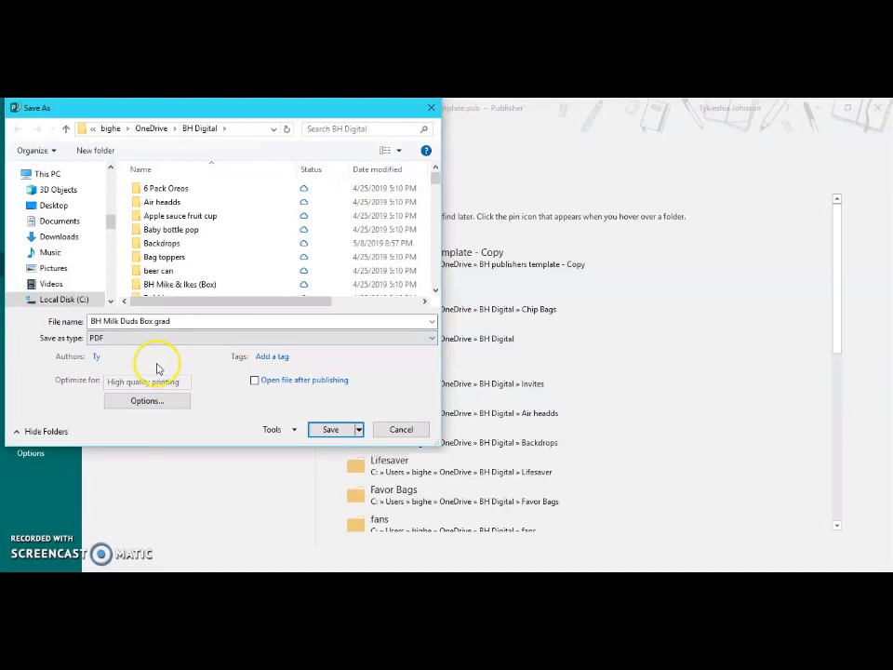
# - Look through the BH Digital subfolders for a place to save the PDF, and cancel the save
pyautogui.scroll(-1, 226, 237)
pyautogui.scroll(-4, 226, 237)
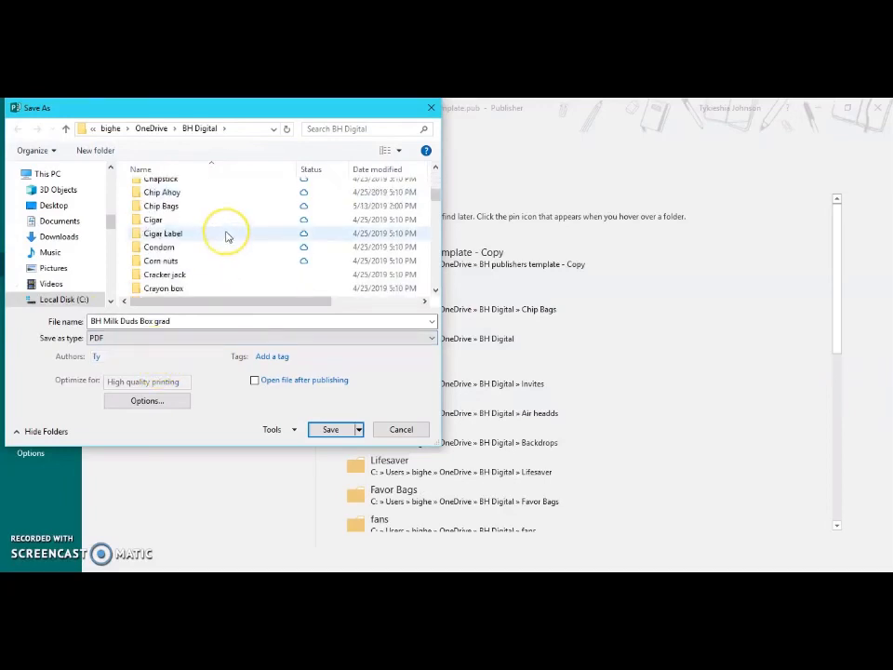
pyautogui.scroll(-5, 226, 236)
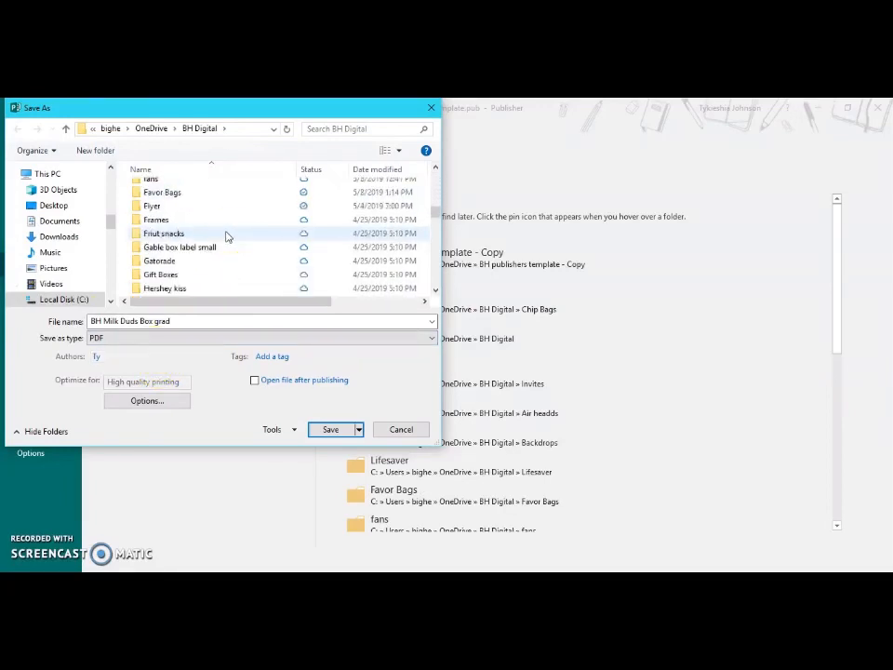
pyautogui.scroll(-4, 226, 237)
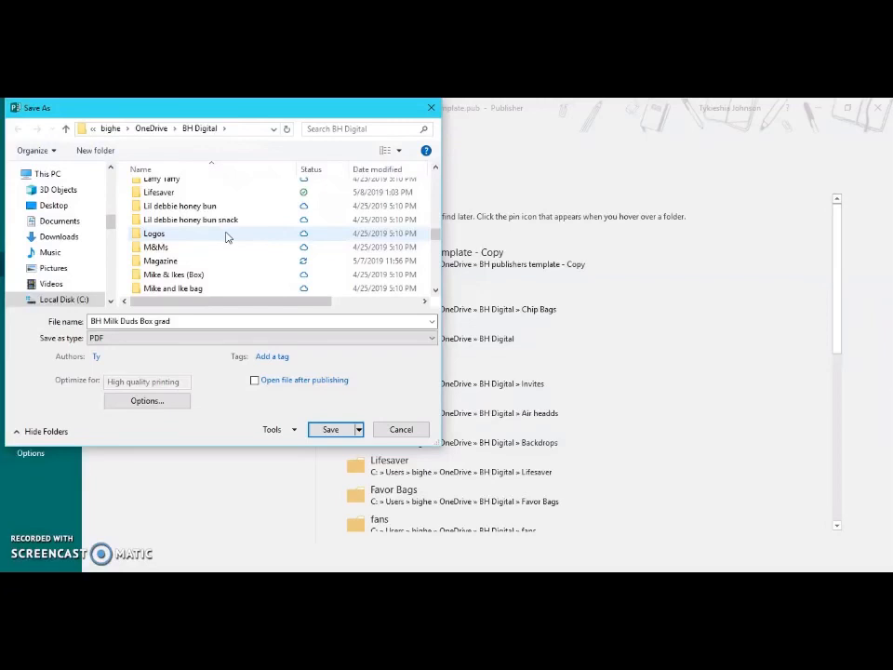
pyautogui.scroll(-1, 226, 236)
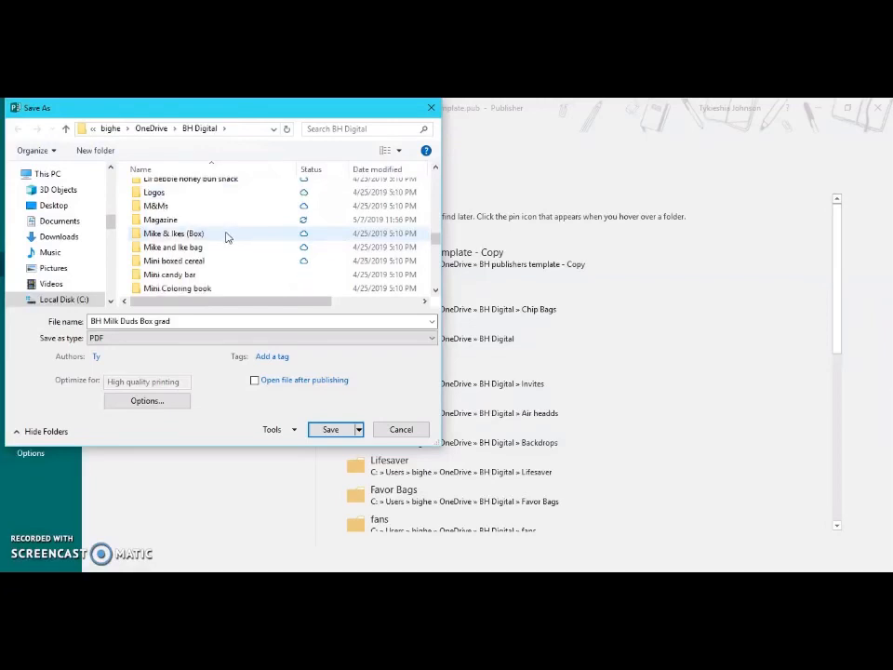
pyautogui.scroll(-1, 226, 239)
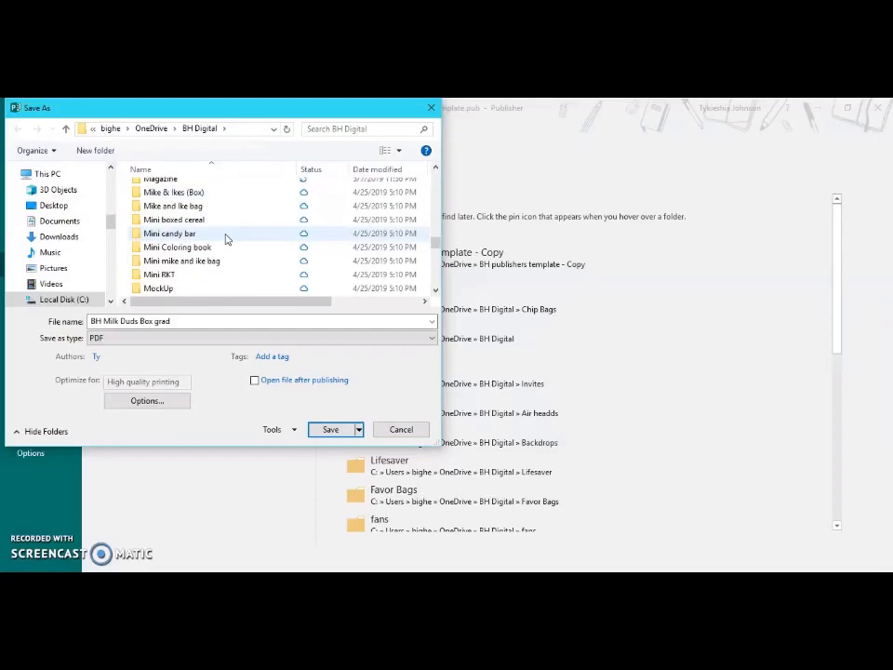
pyautogui.scroll(-1, 226, 239)
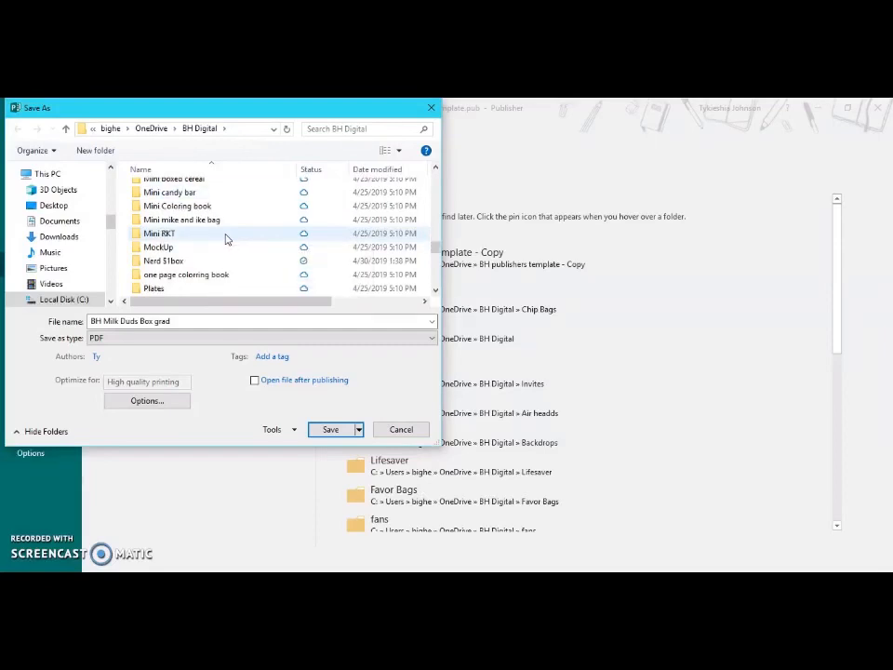
pyautogui.click(396, 429)
# - Switch to the BH double Oreo template publication and examine its first set of panel rectangles, leaving nothing selected
pyautogui.click(24, 123)
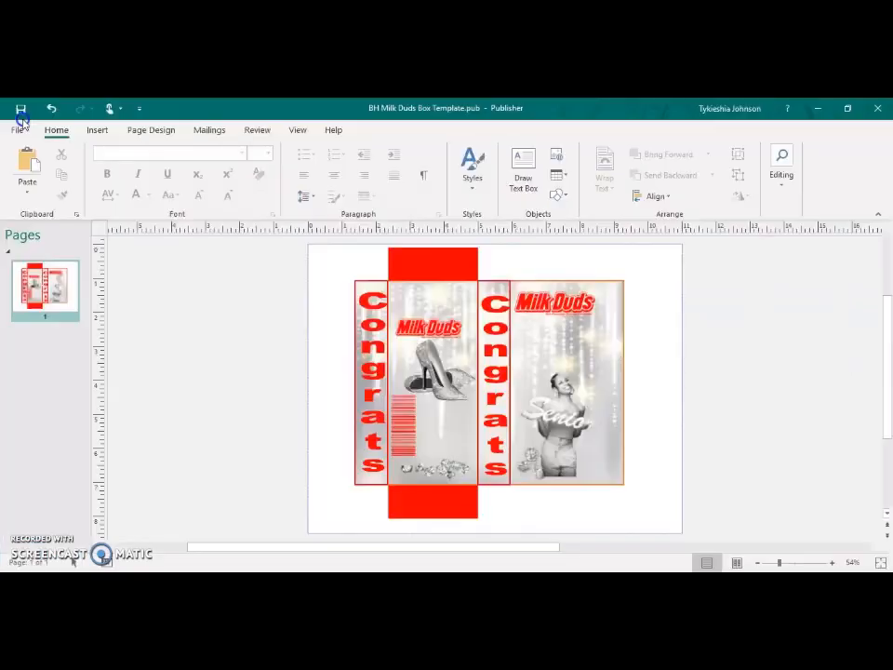
pyautogui.click(305, 583)
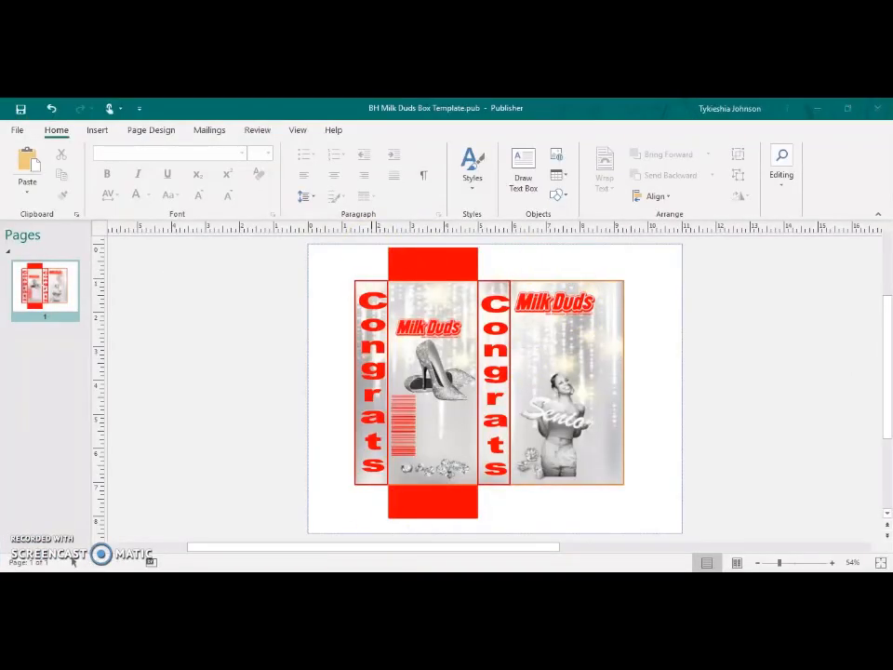
pyautogui.click(279, 538)
pyautogui.click(405, 381)
pyautogui.click(425, 375)
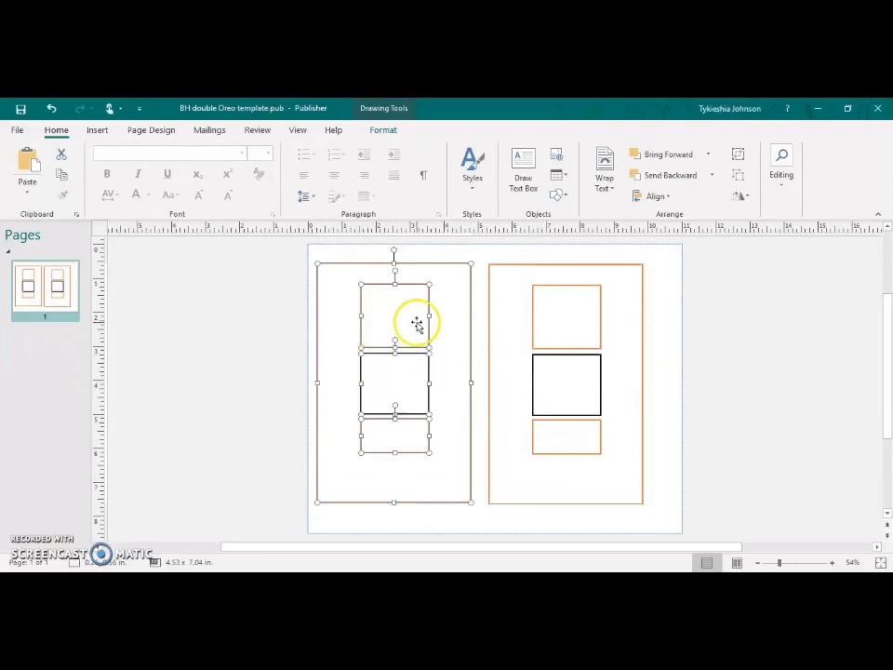
pyautogui.click(291, 312)
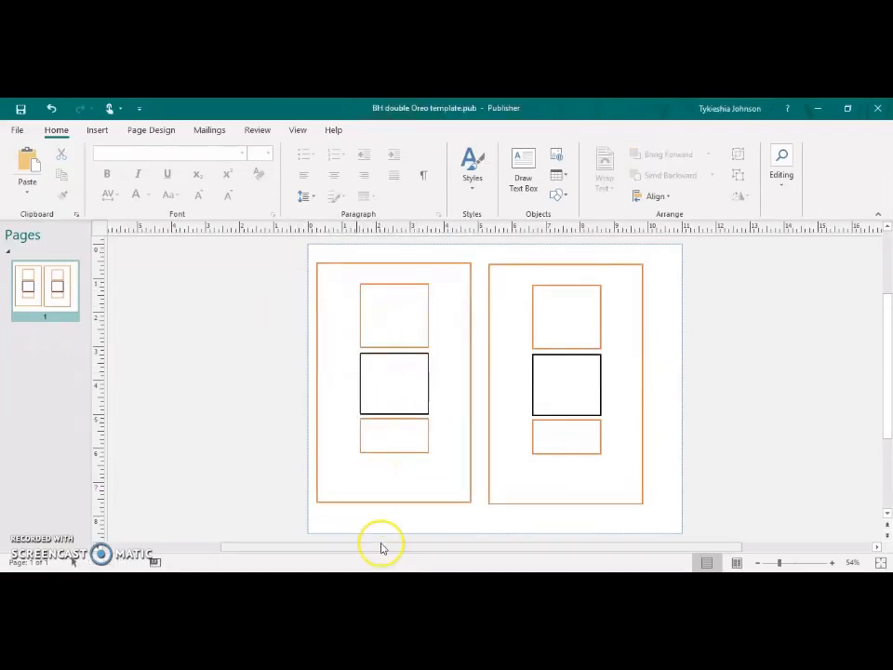